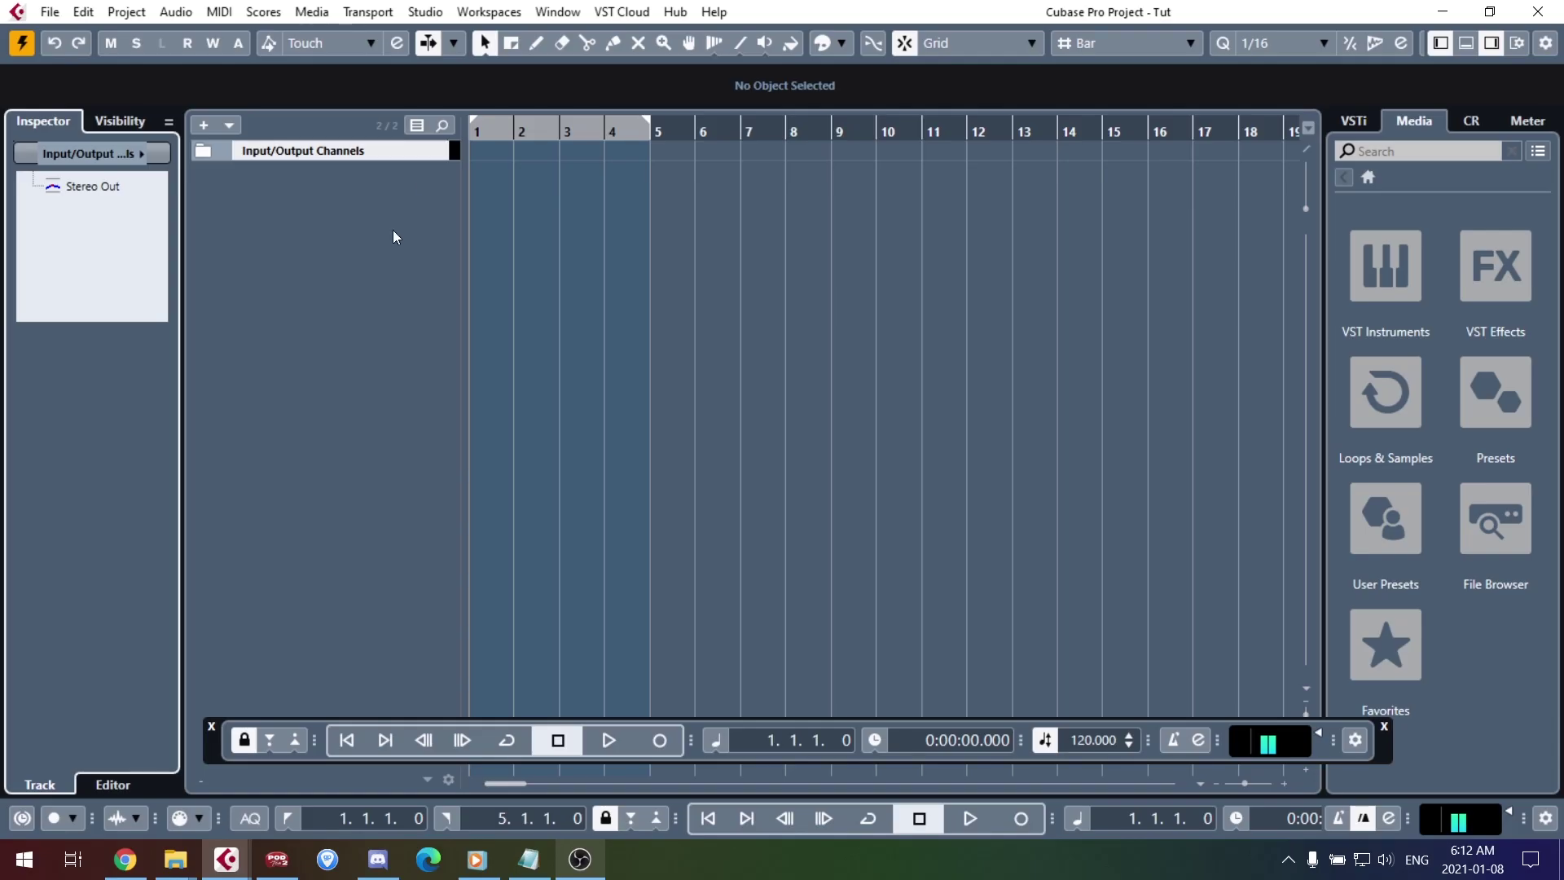
# Step: Add one instrument track using HALion Sonic SE, routed to Stereo Out
pyautogui.rightClick(331, 212)
pyautogui.click(368, 248)
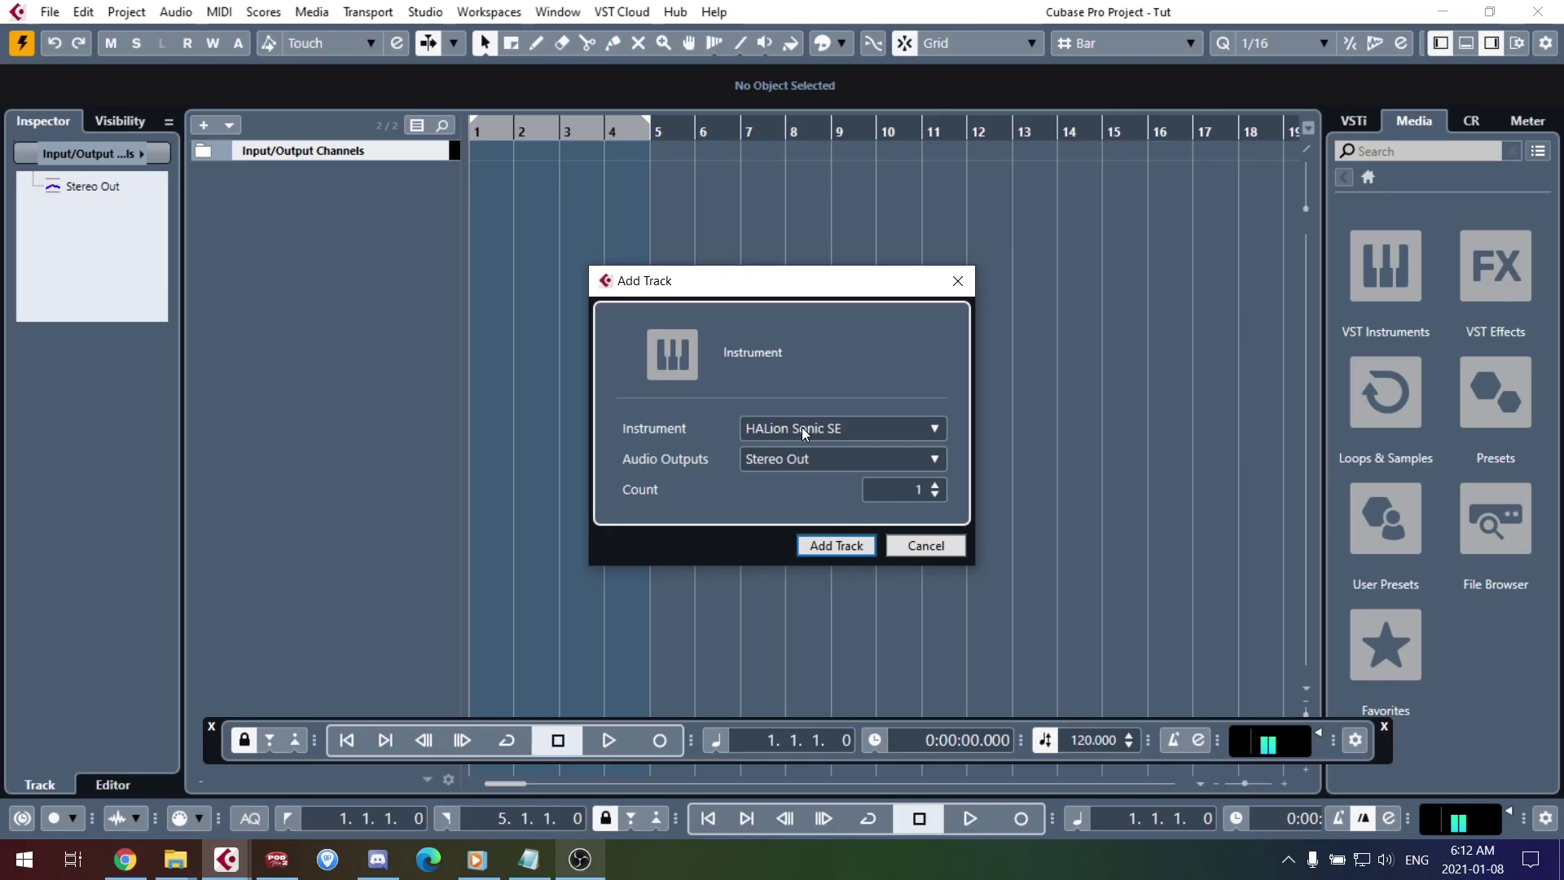
pyautogui.click(801, 427)
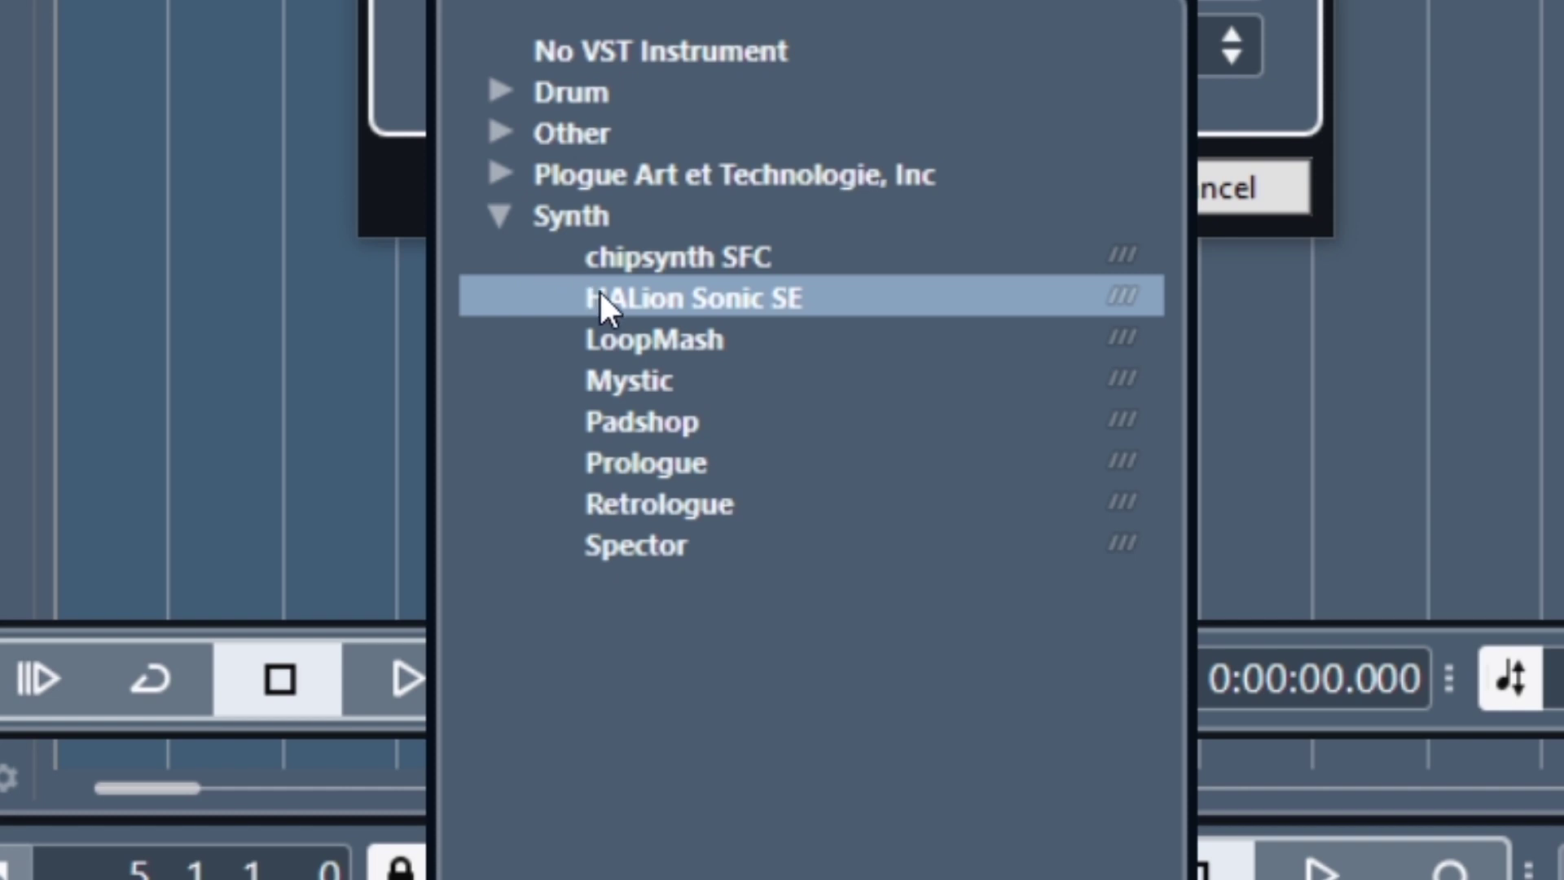
pyautogui.click(647, 307)
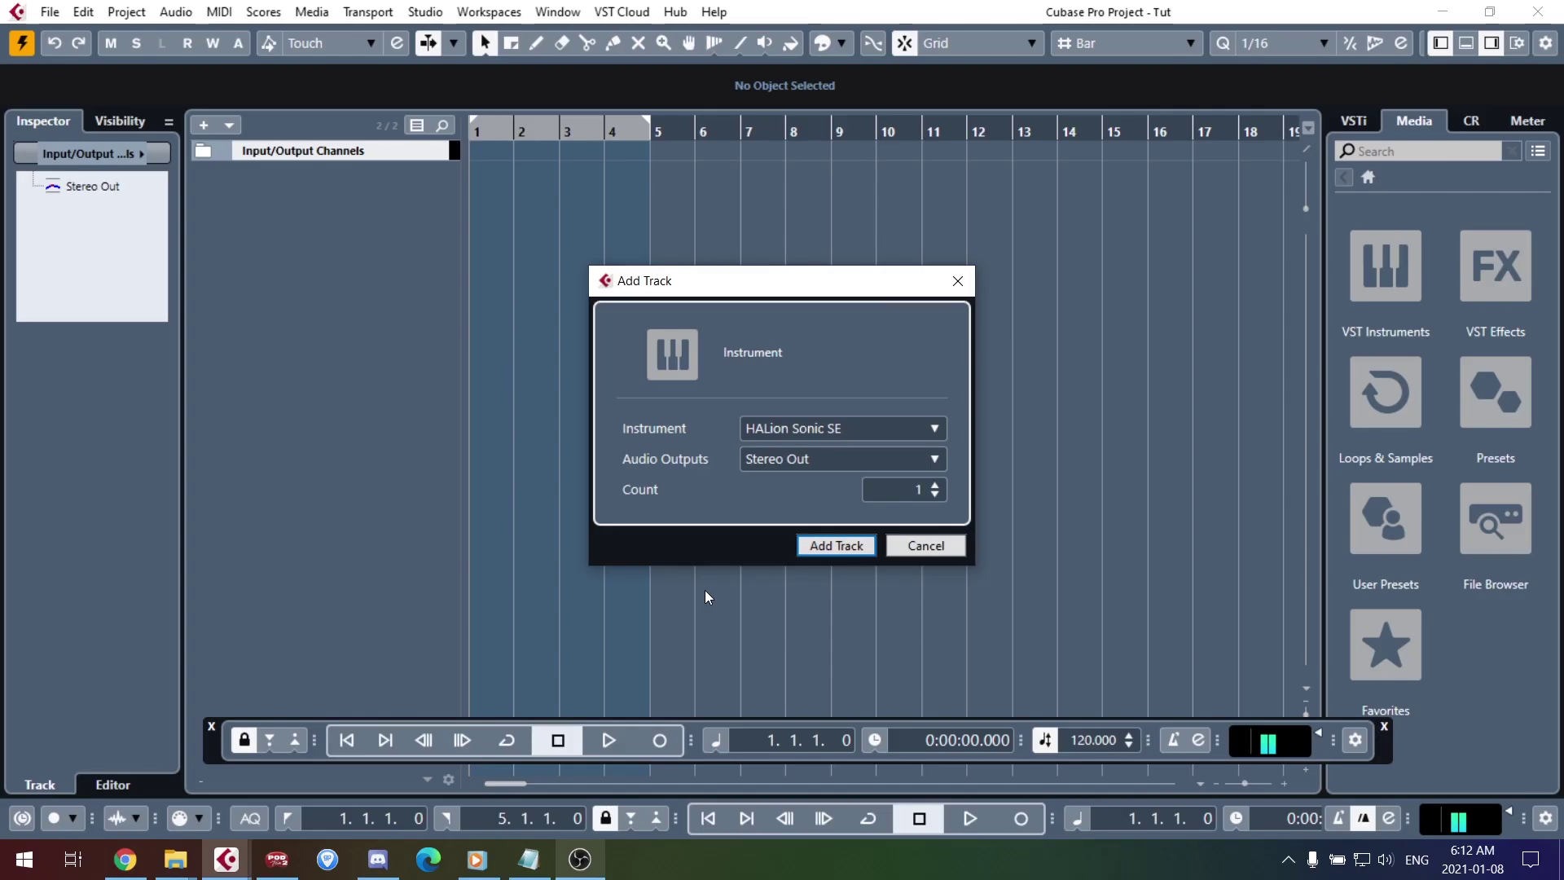
pyautogui.click(843, 547)
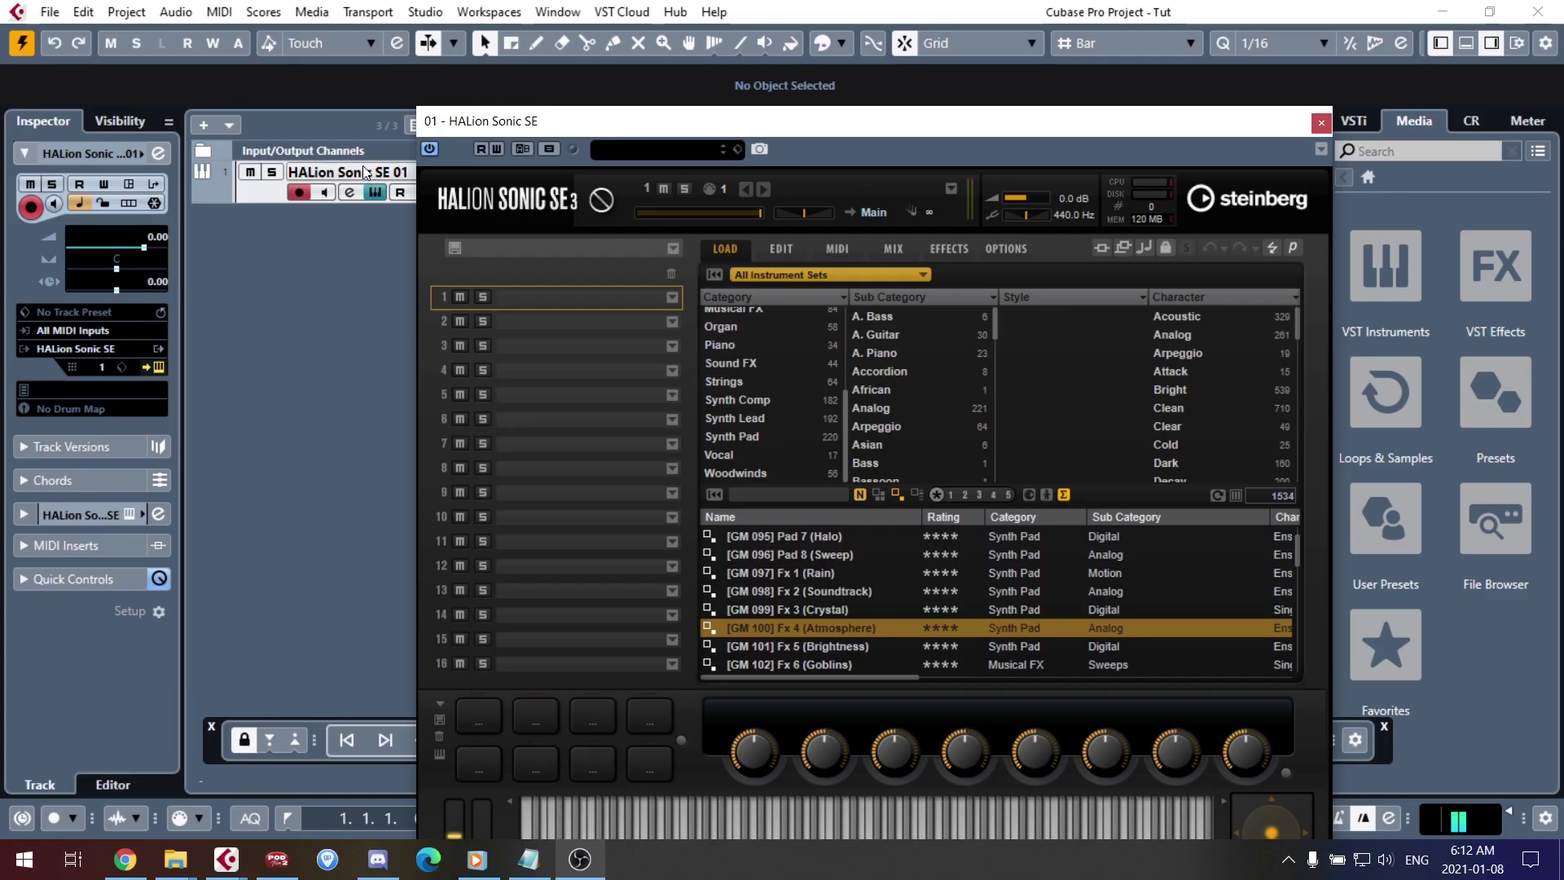
# Step: Load the YAMAHA S90ES Piano preset from the Piano category and rename the track as Piano
pyautogui.click(109, 393)
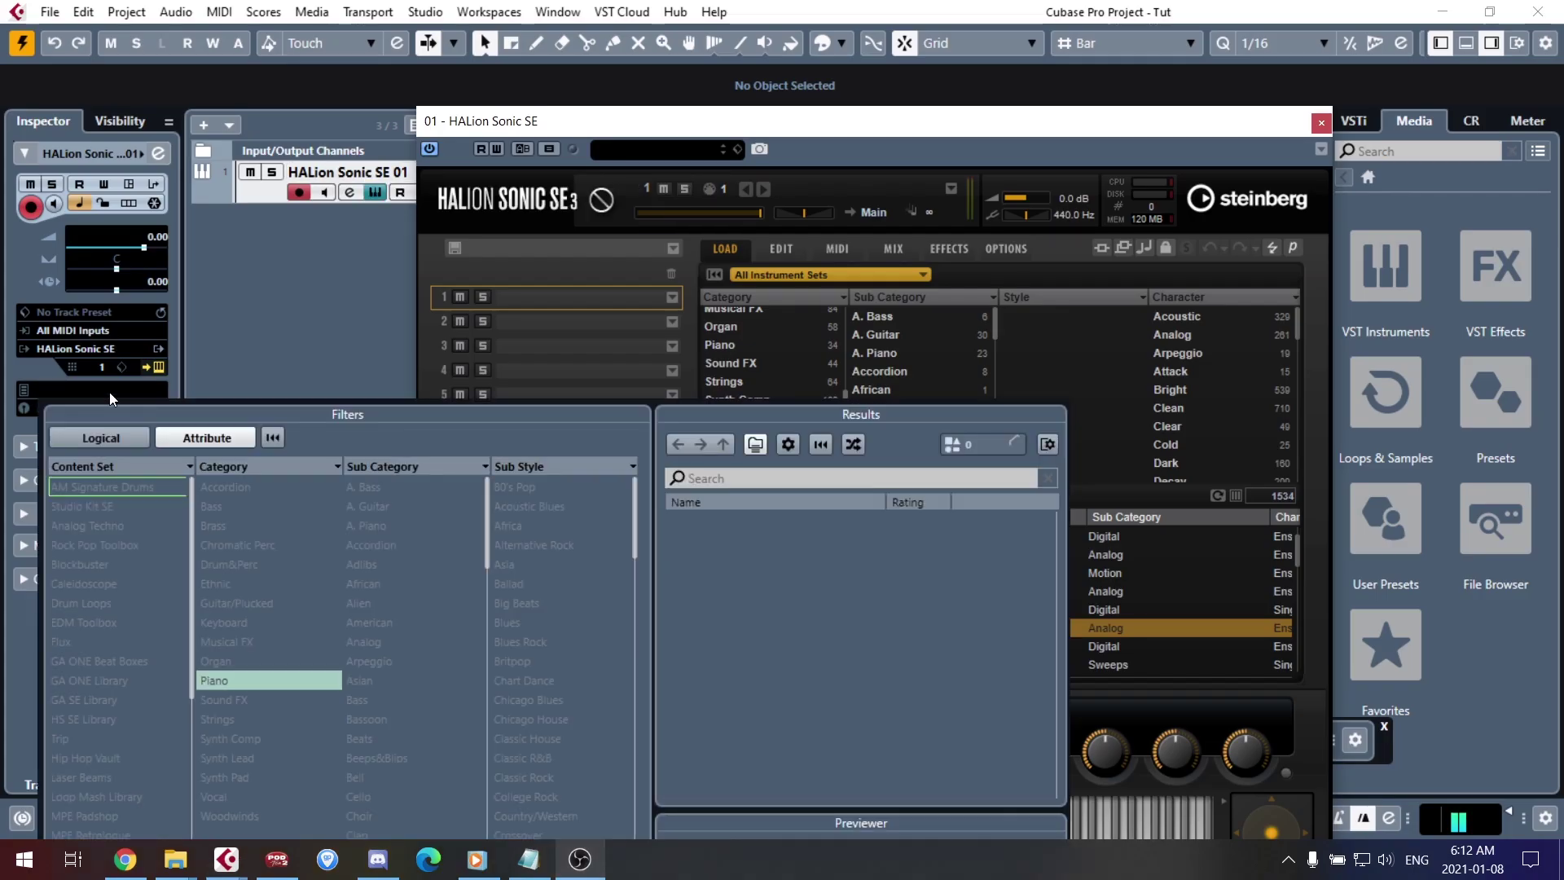
pyautogui.click(202, 495)
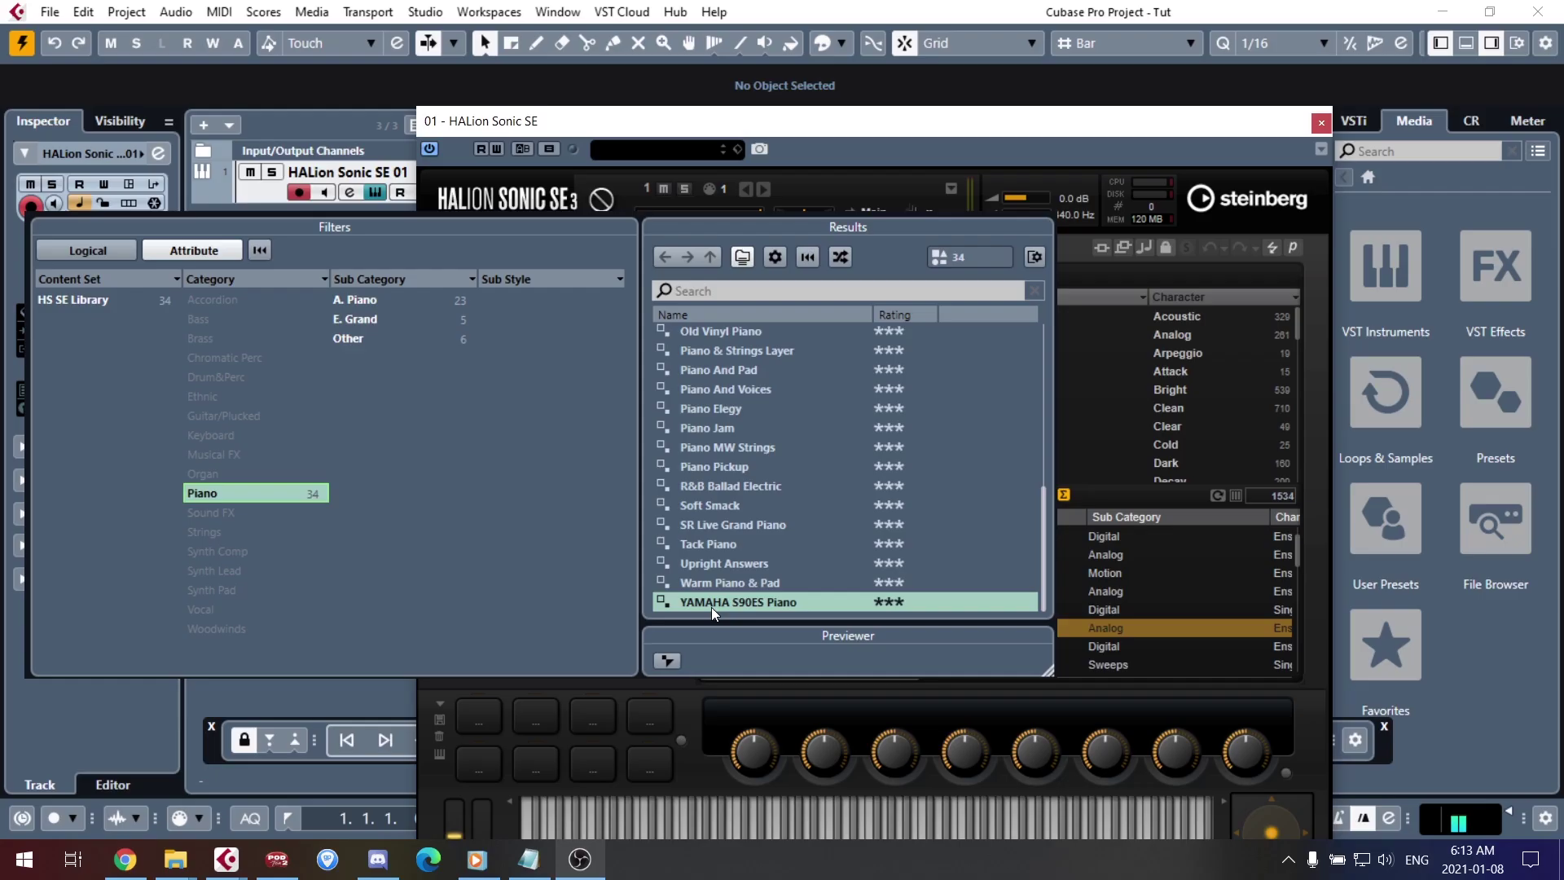
pyautogui.doubleClick(711, 603)
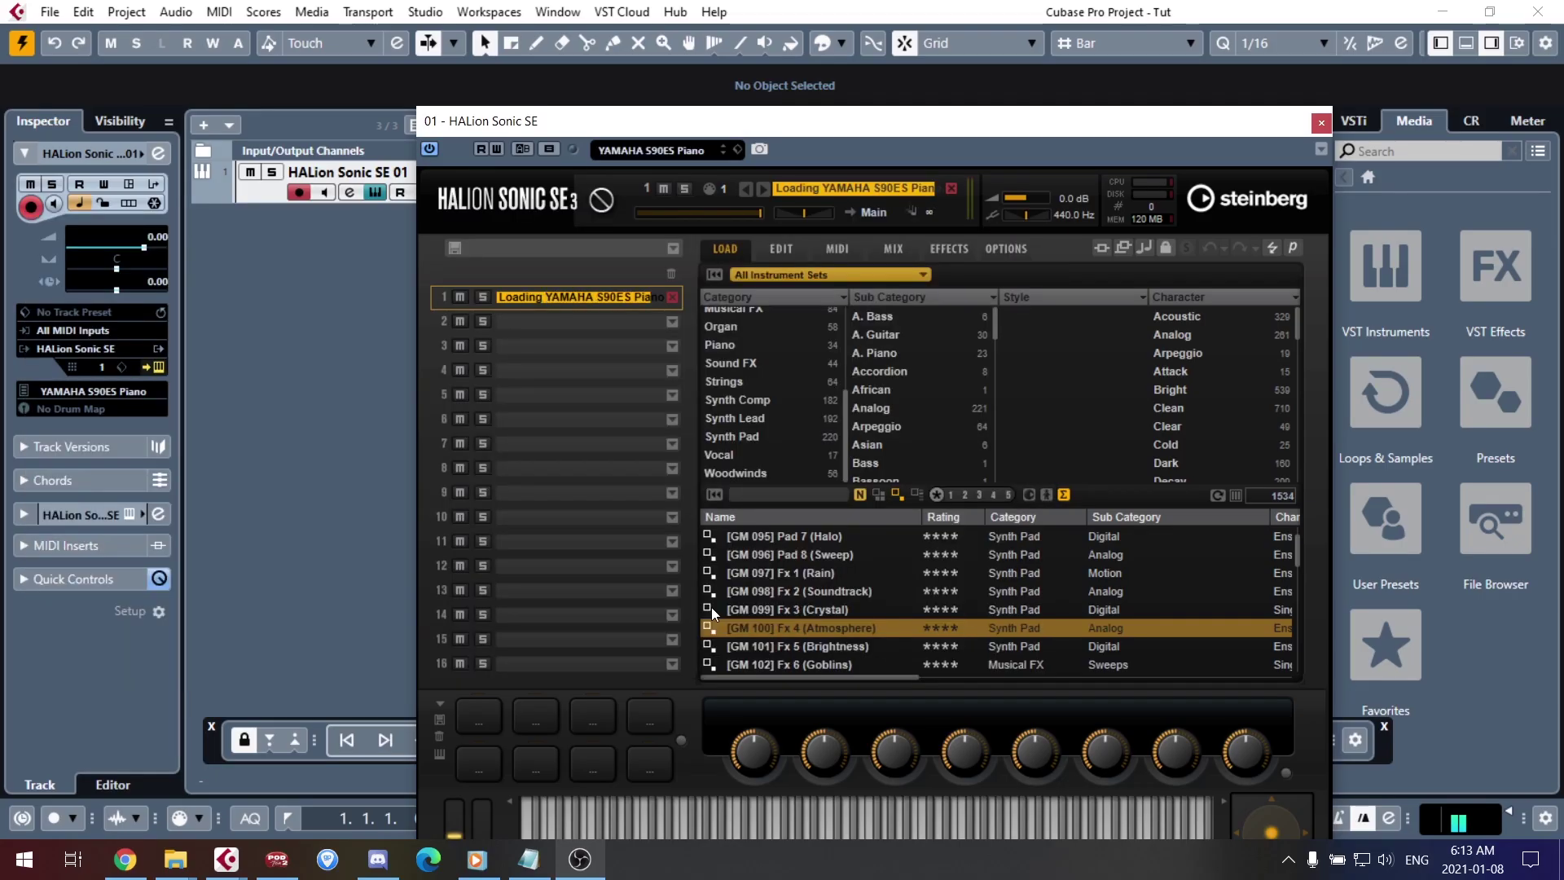
pyautogui.click(1320, 119)
pyautogui.doubleClick(368, 171)
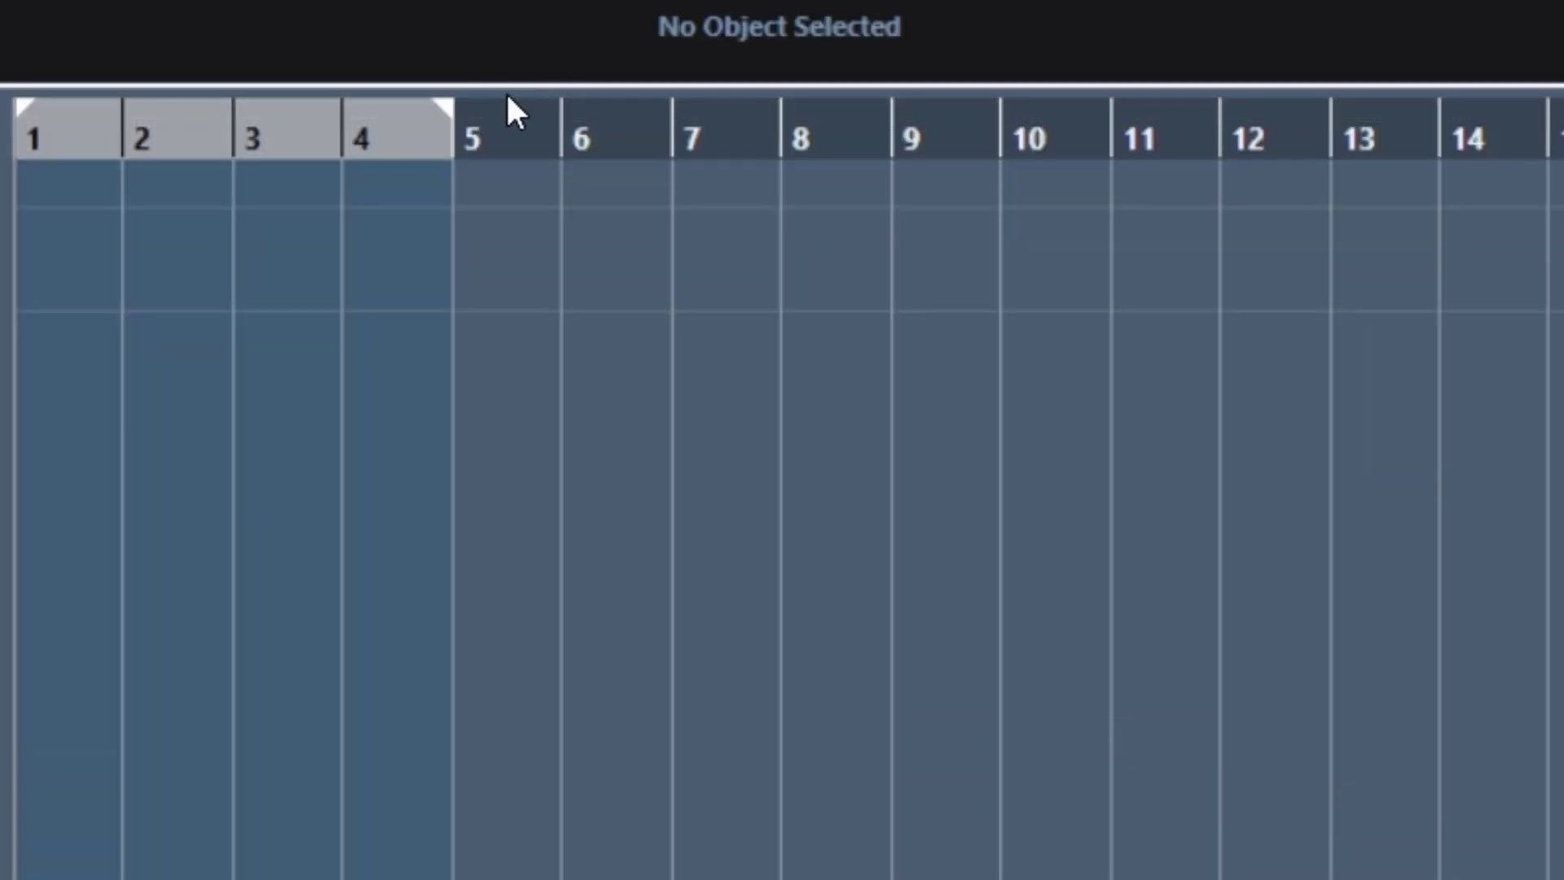
# Step: Set the locator range from bar 5 to bar 11 and move the project cursor to bar 4
pyautogui.click(485, 95)
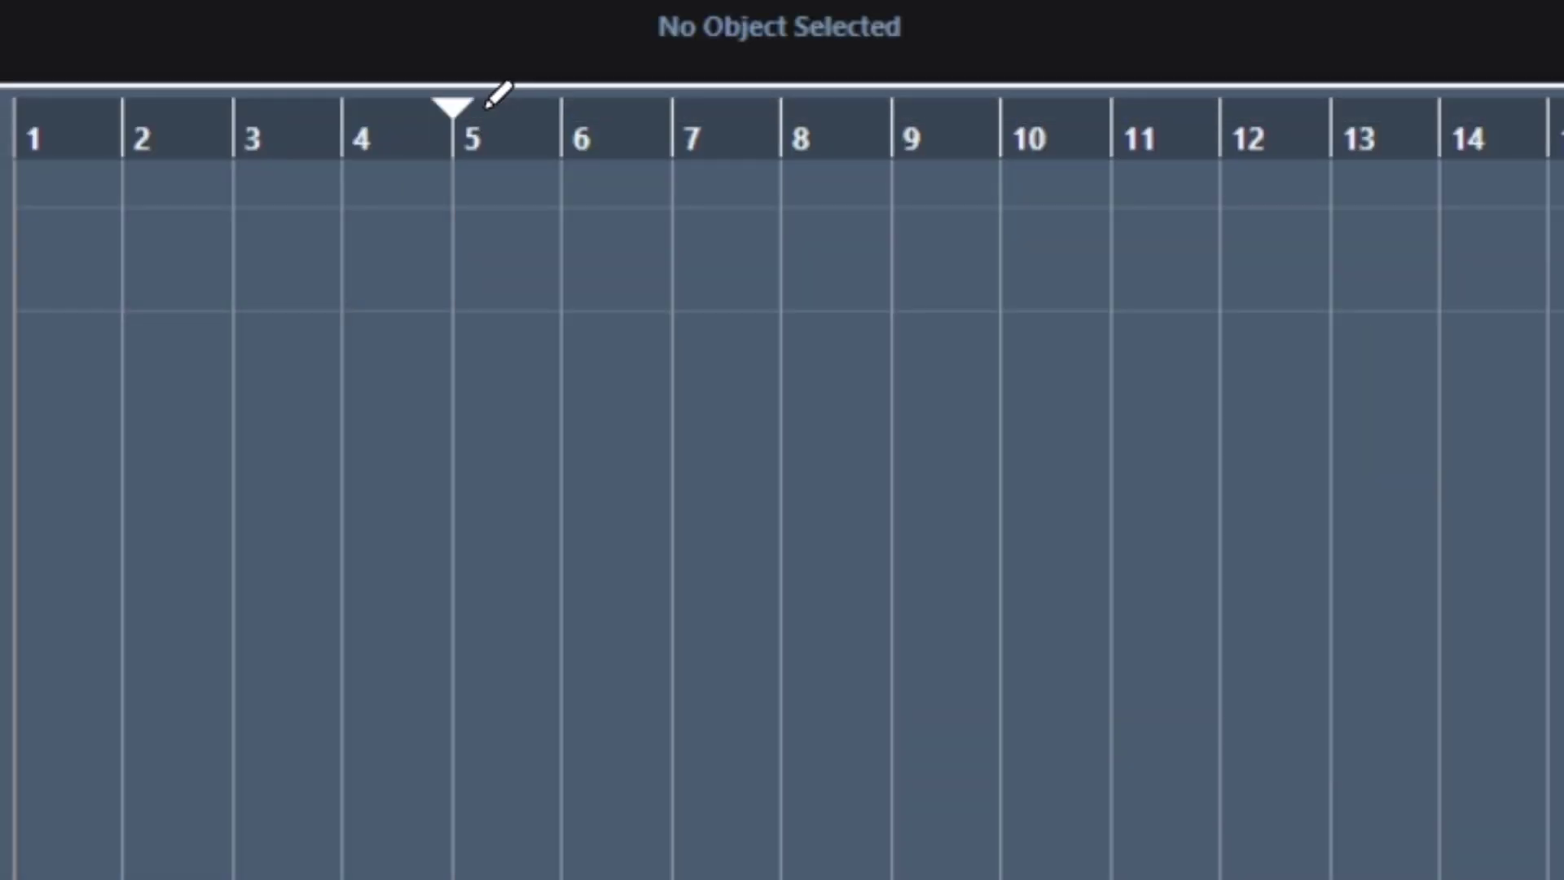
pyautogui.moveTo(499, 95); pyautogui.dragTo(1109, 82)
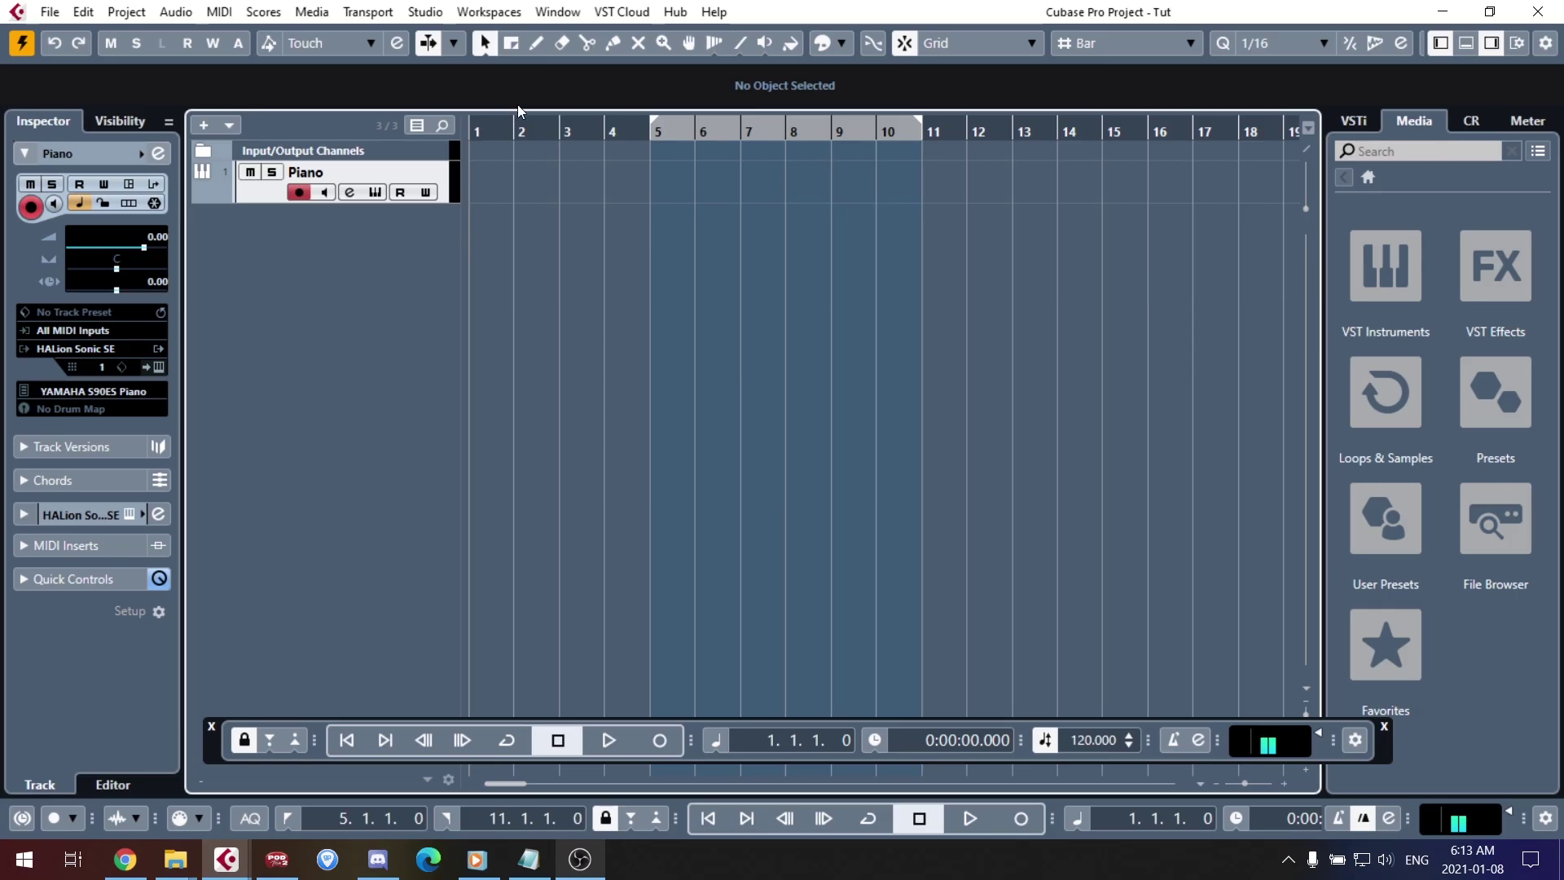
pyautogui.press('KP_Add')
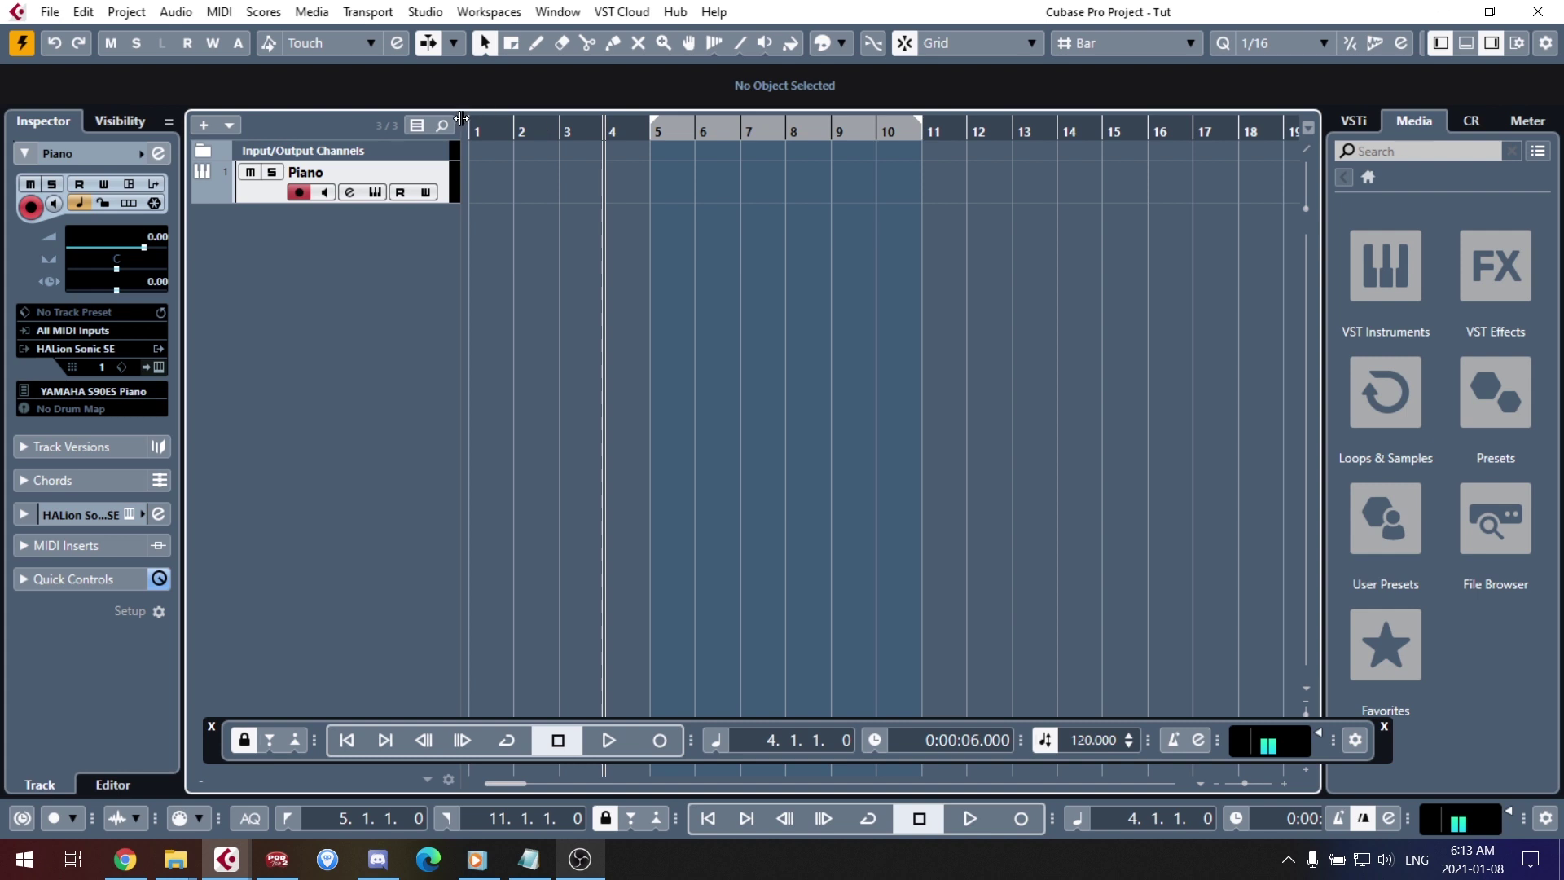
# Step: Set the locator range from bar 1 to bar 5 and create an empty part across it on the Piano track
pyautogui.moveTo(471, 118); pyautogui.dragTo(661, 120)
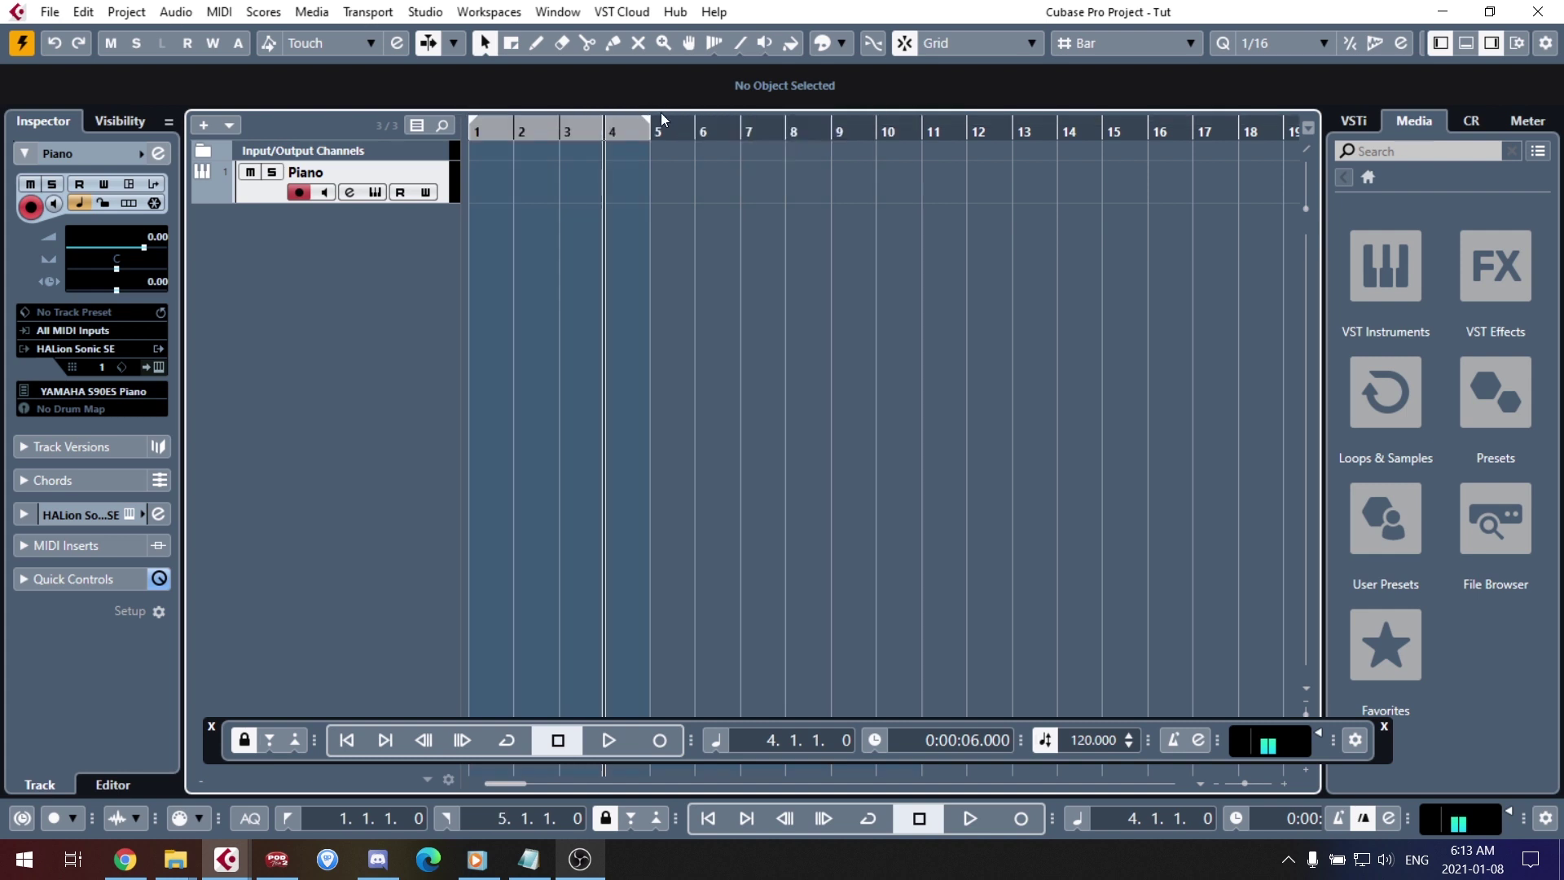
pyautogui.click(474, 133)
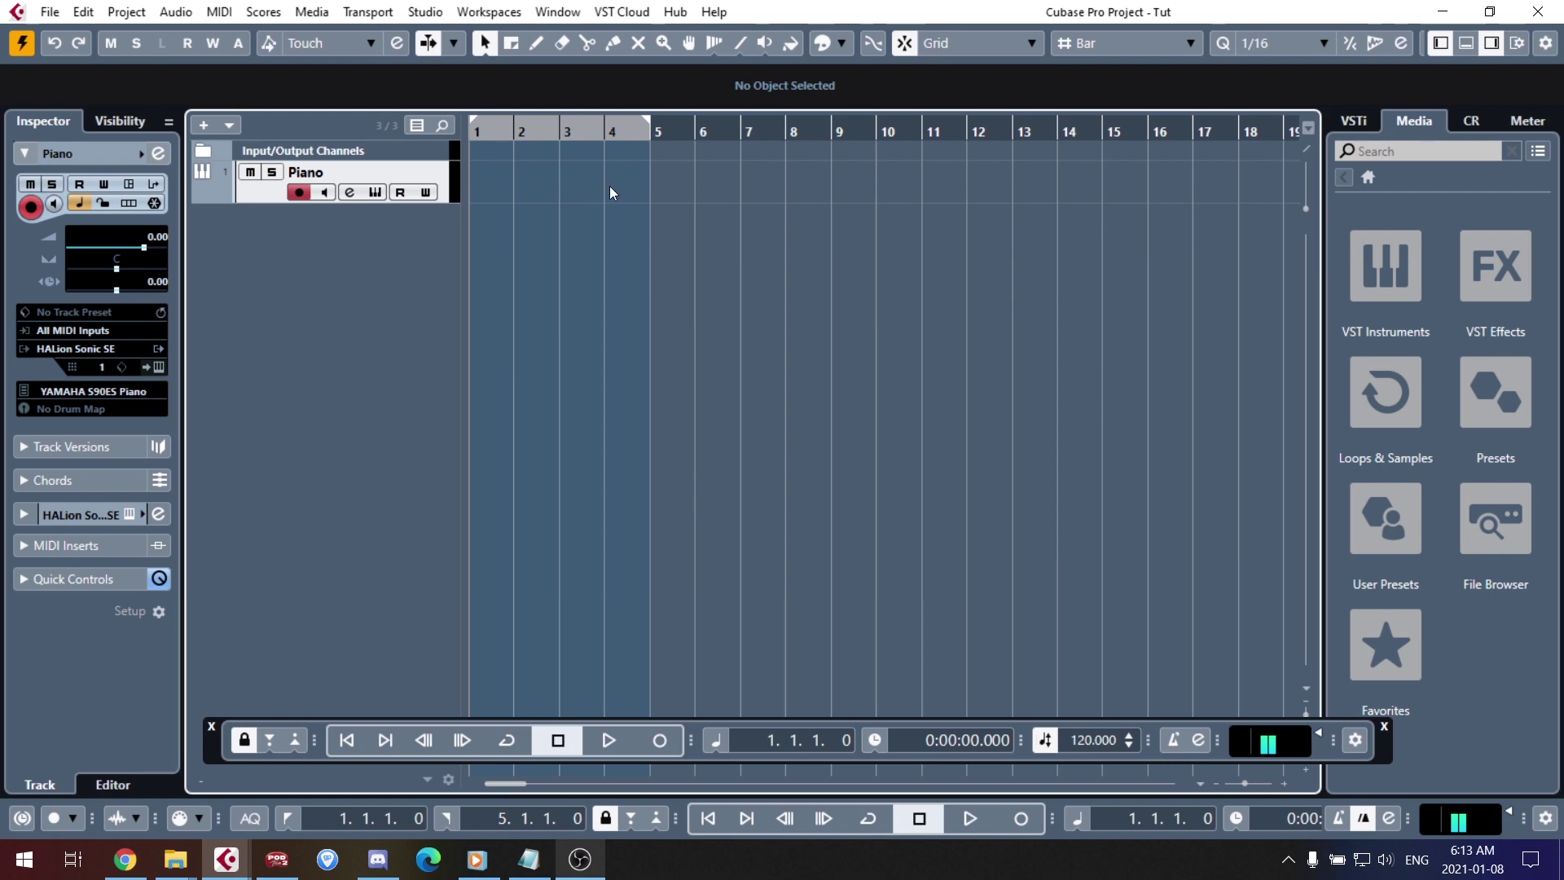
pyautogui.doubleClick(520, 194)
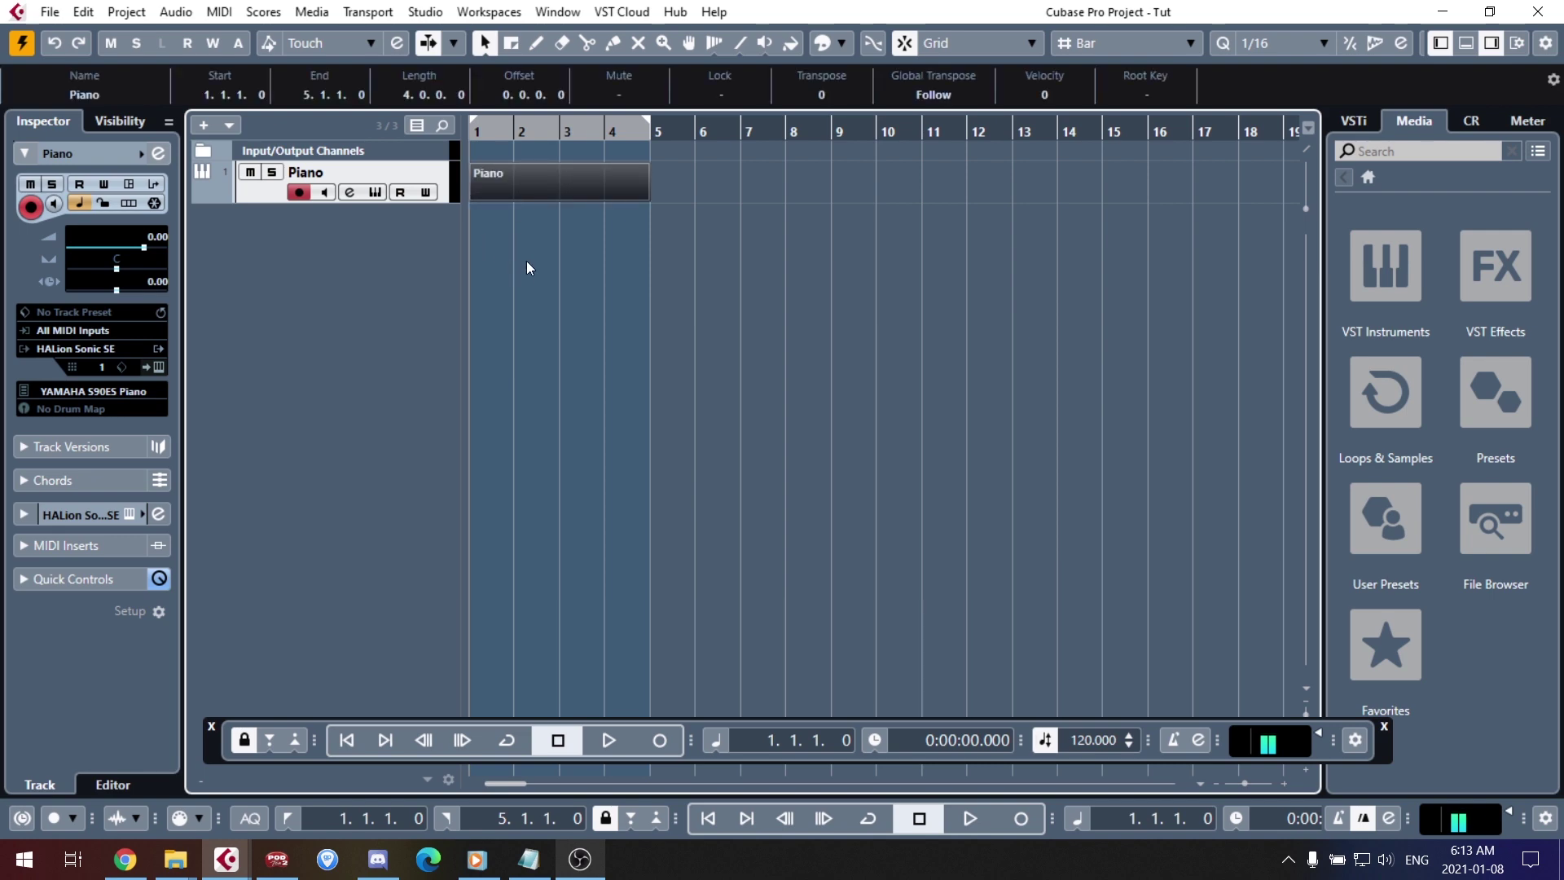
pyautogui.doubleClick(523, 189)
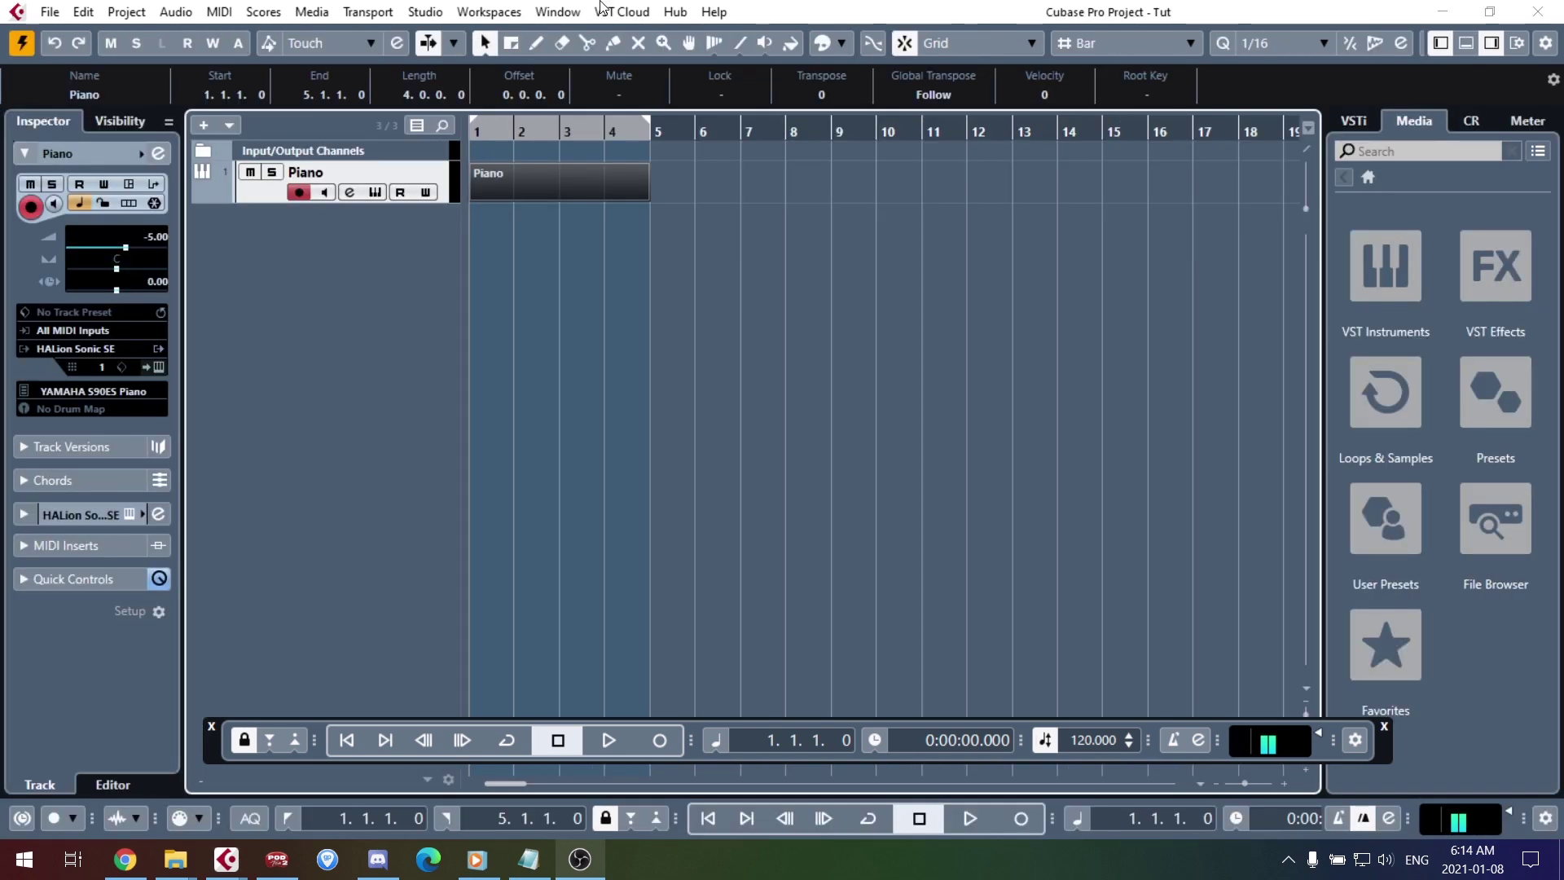
# Step: Duplicate the Piano track and rename the copy as Piano 2
pyautogui.rightClick(261, 189)
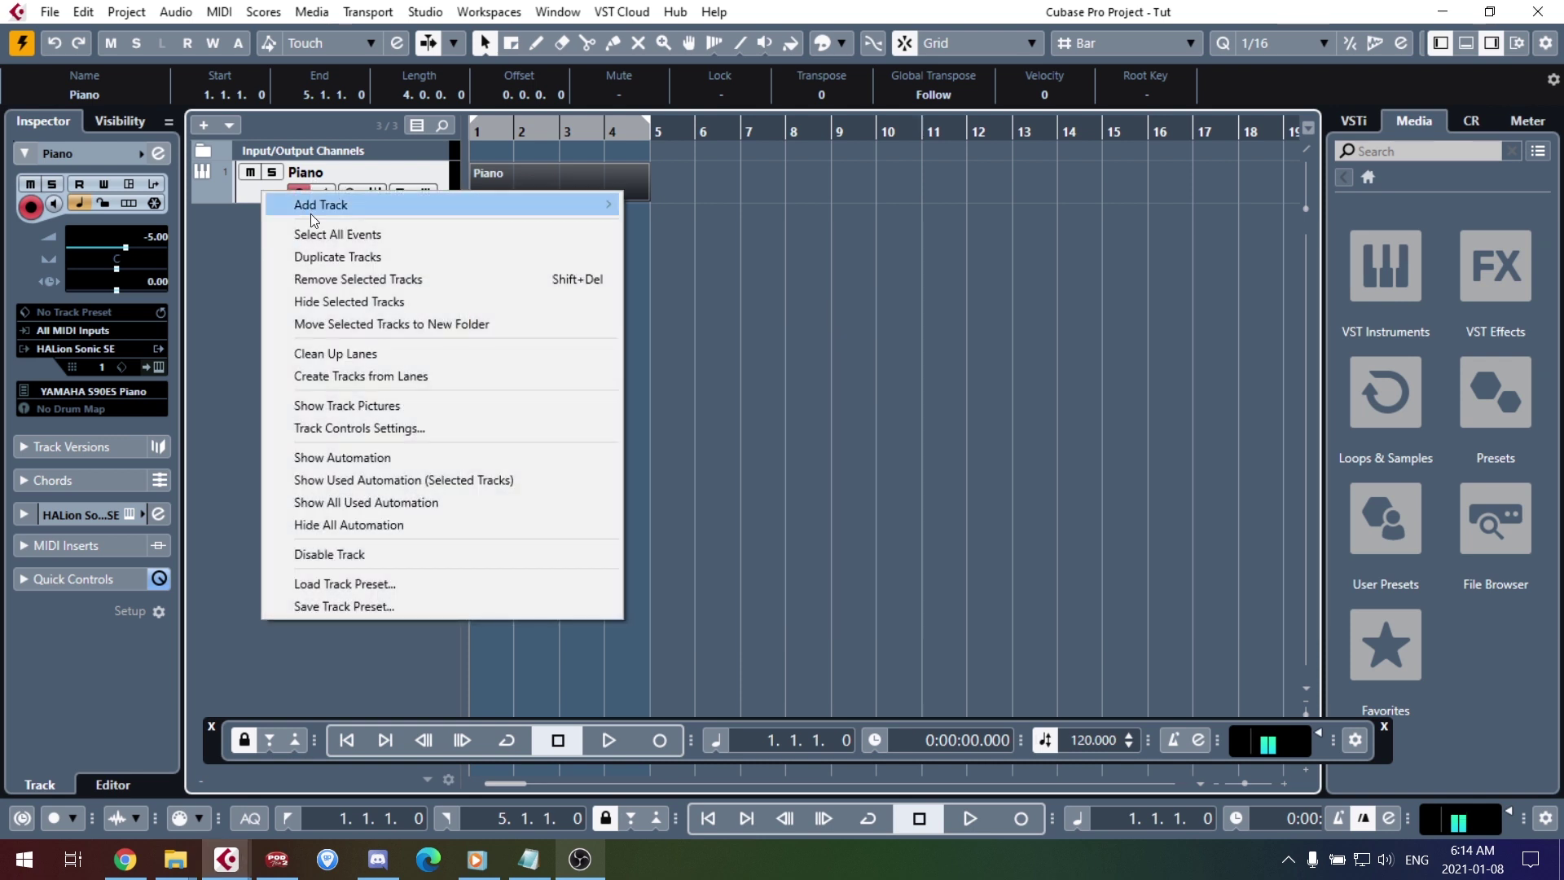
pyautogui.press('Escape')
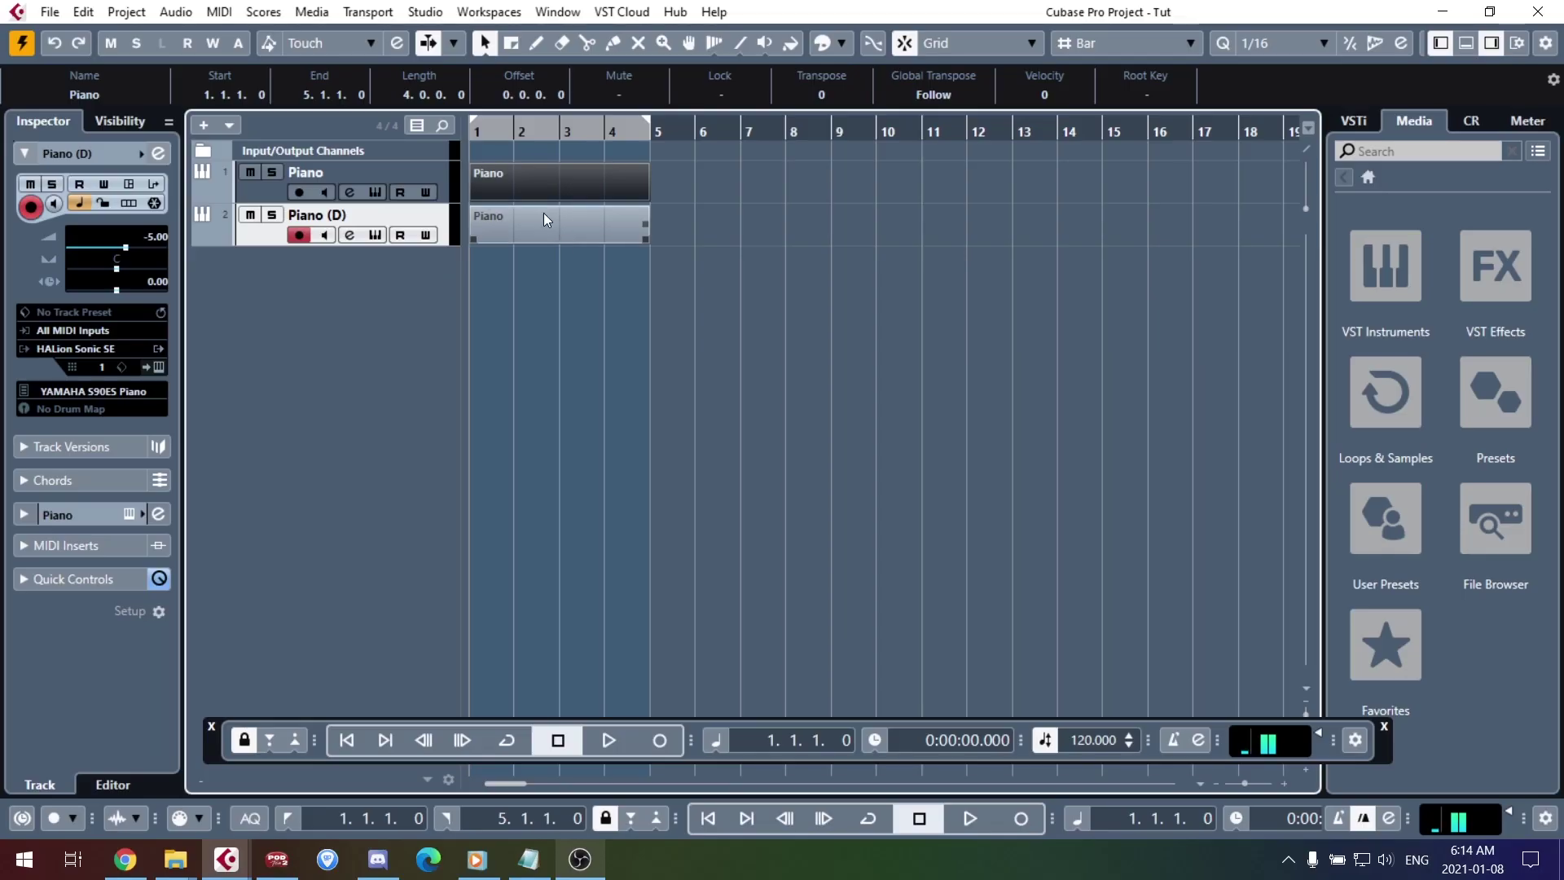
pyautogui.doubleClick(357, 220)
pyautogui.press('End')
pyautogui.press('BackSpace')
pyautogui.press('BackSpace')
pyautogui.press('BackSpace')
pyautogui.press('BackSpace')
pyautogui.write('2')
pyautogui.press('Return')
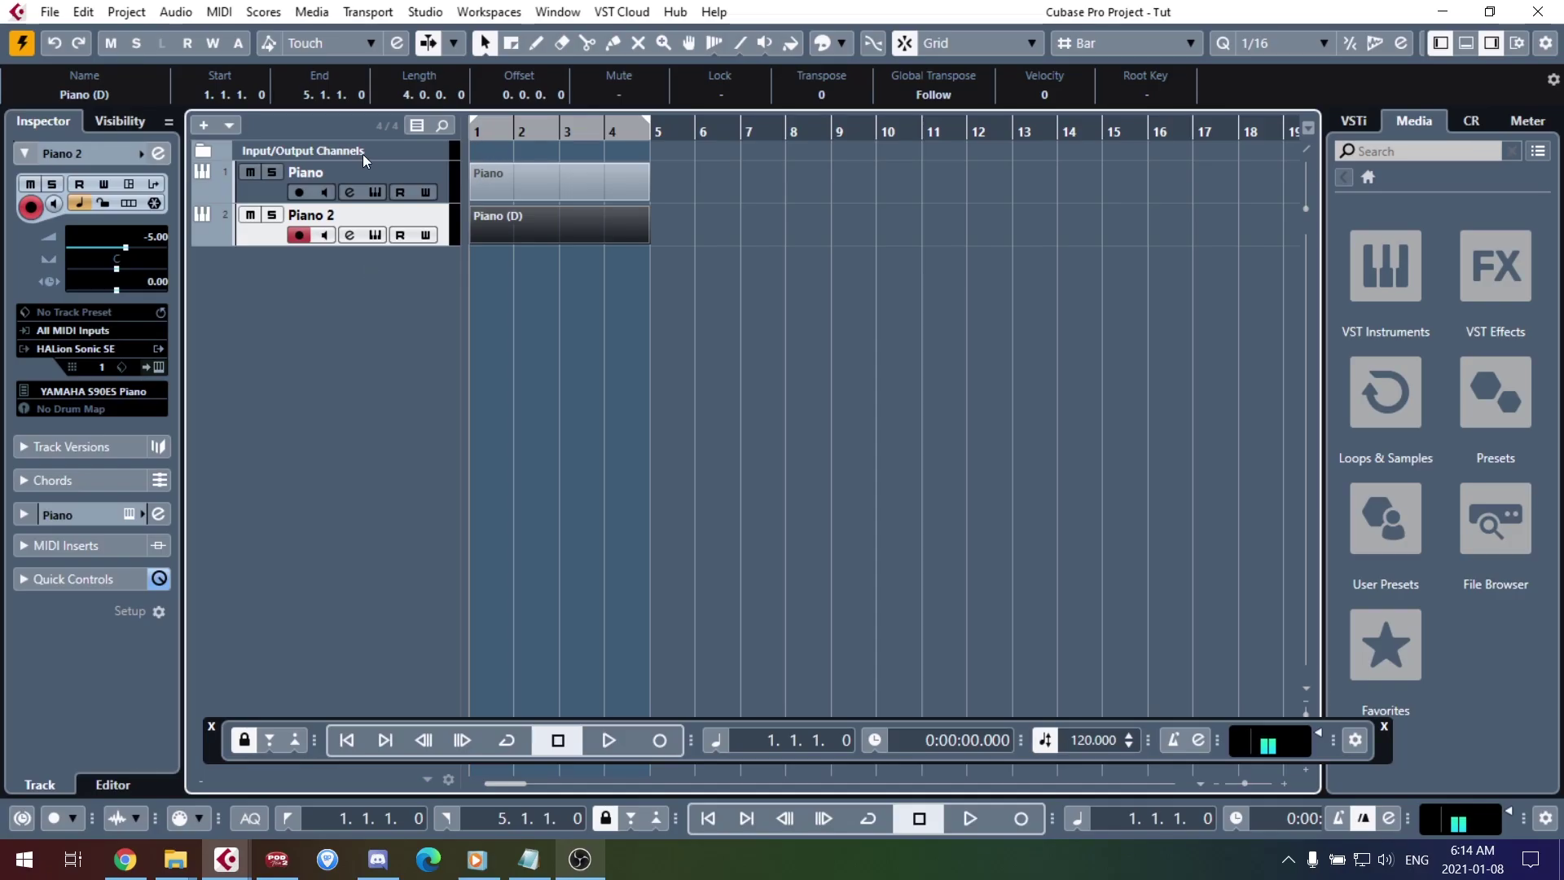
# Step: Open the first Piano track's part in the Key Editor and activate the Draw tool
pyautogui.click(261, 192)
pyautogui.click(531, 183)
pyautogui.doubleClick(551, 188)
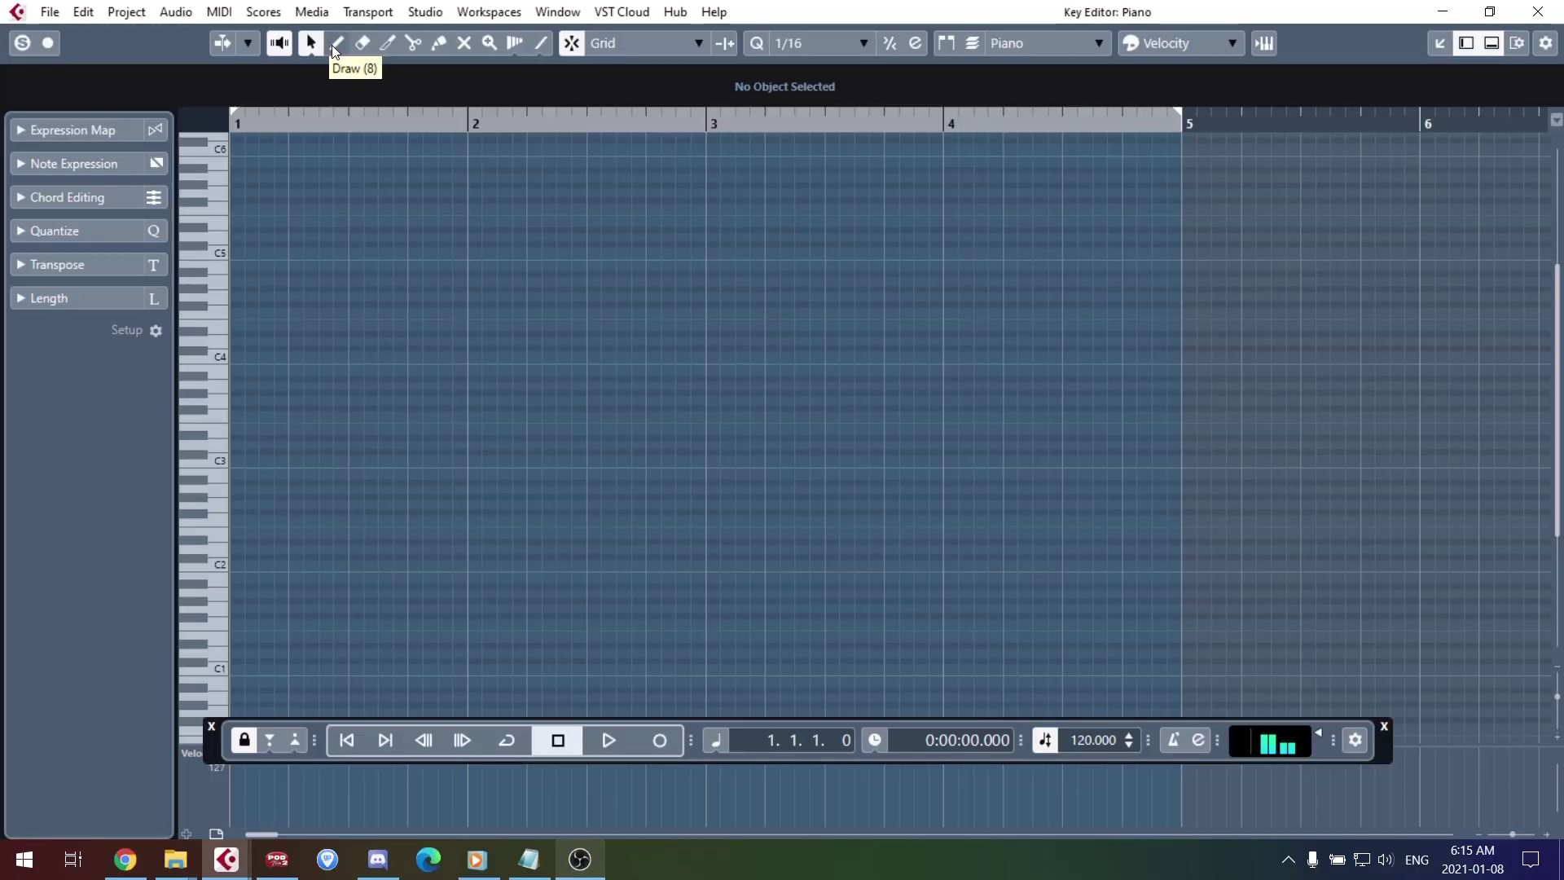
pyautogui.click(338, 44)
pyautogui.click(252, 489)
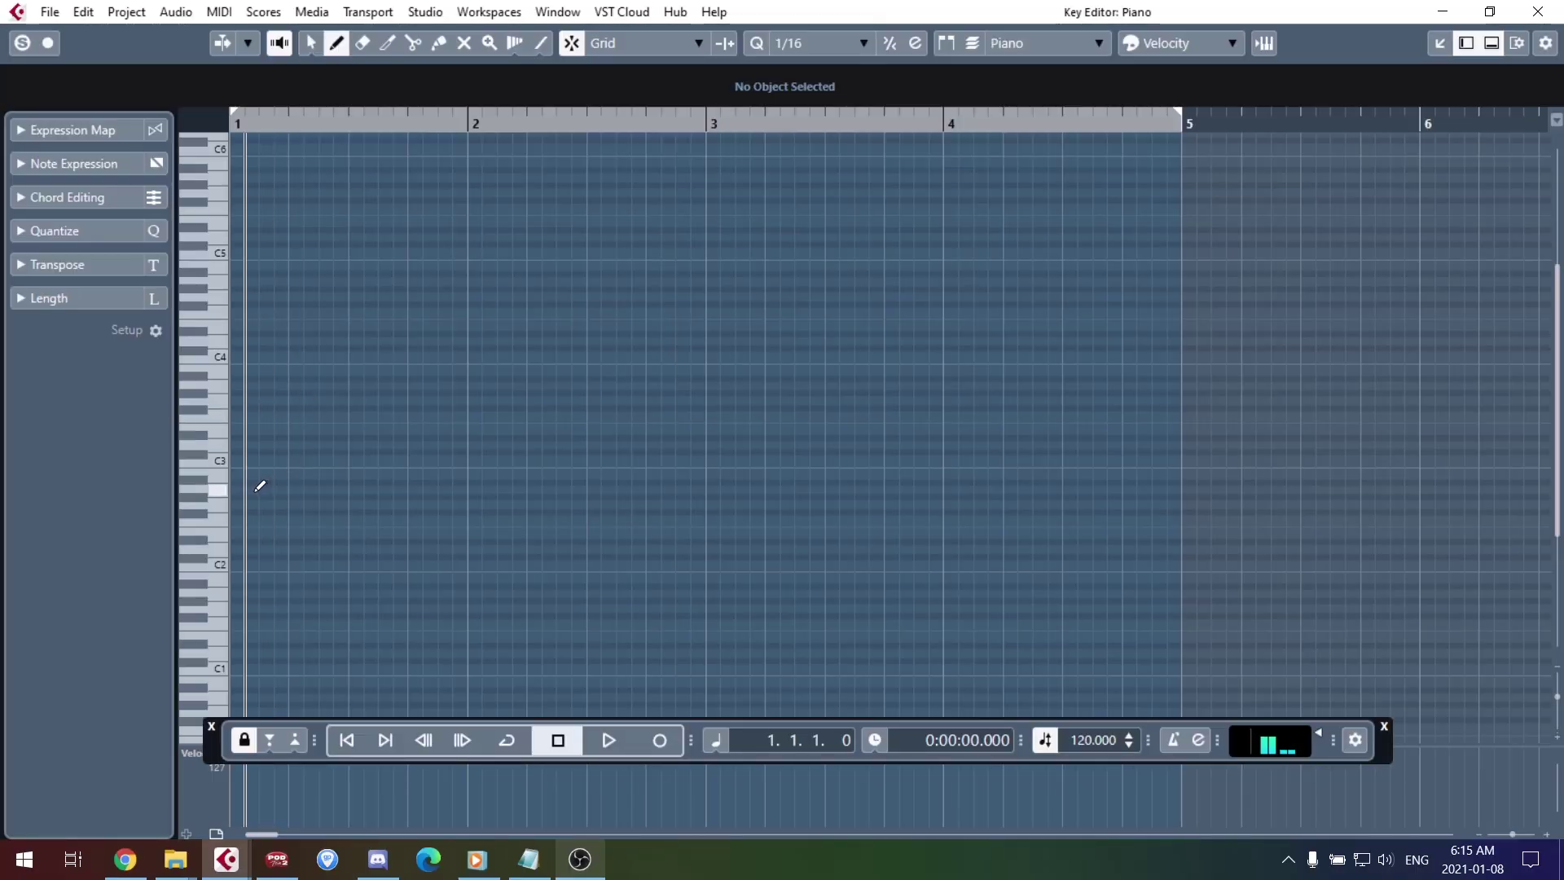
pyautogui.click(400, 429)
pyautogui.click(394, 499)
pyautogui.click(307, 436)
pyautogui.hotkey('ctrl', 'a')
pyautogui.press('Delete')
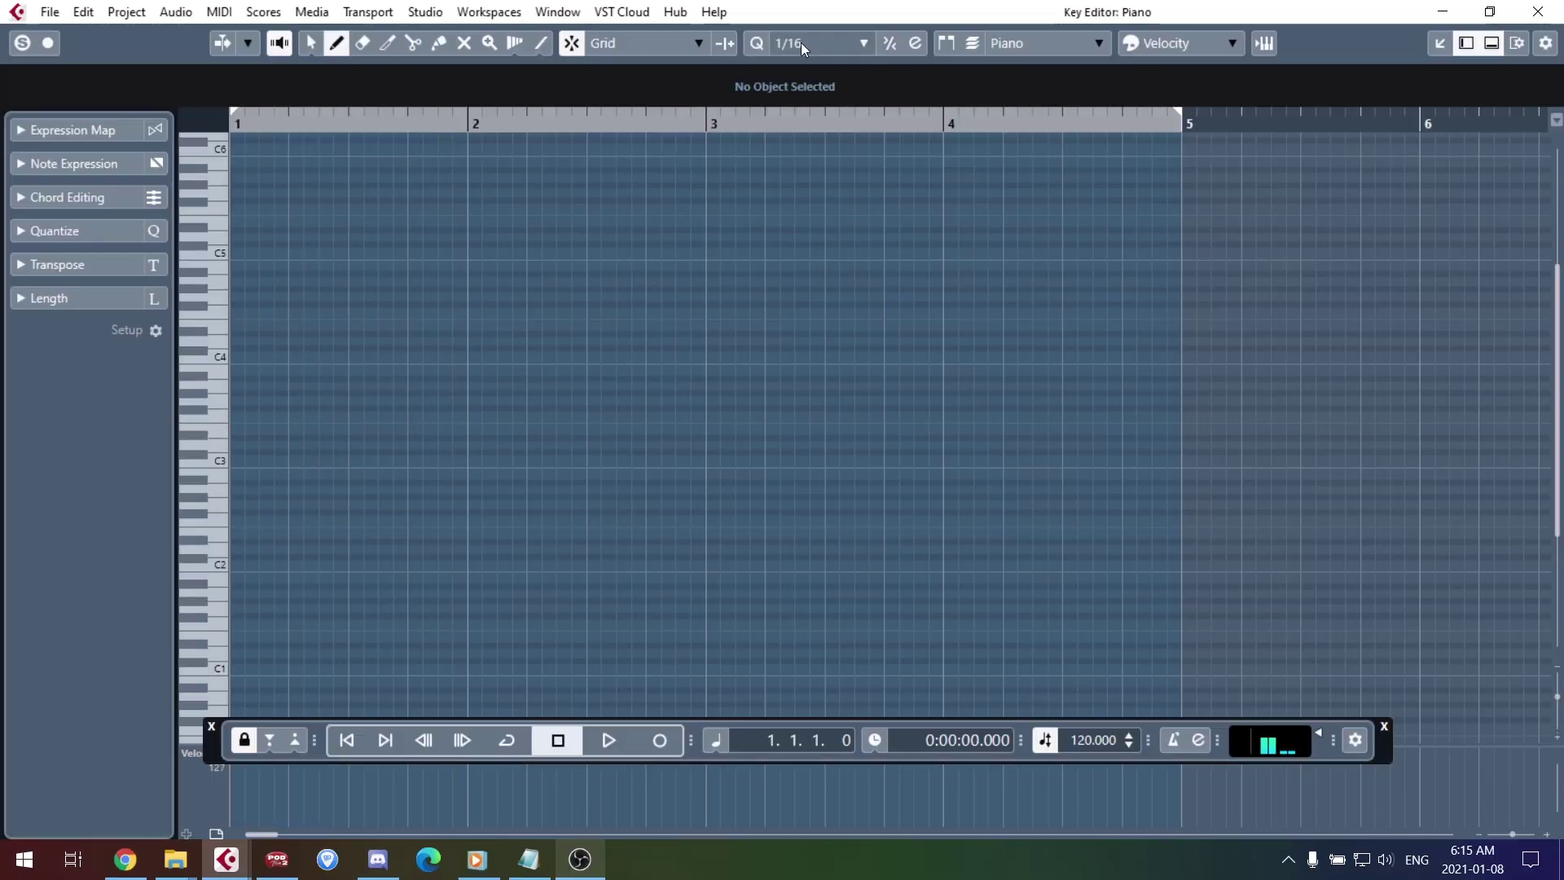
# Step: Draw an E1 note spanning bar 1 with the quantize grid at 1/16
pyautogui.click(800, 52)
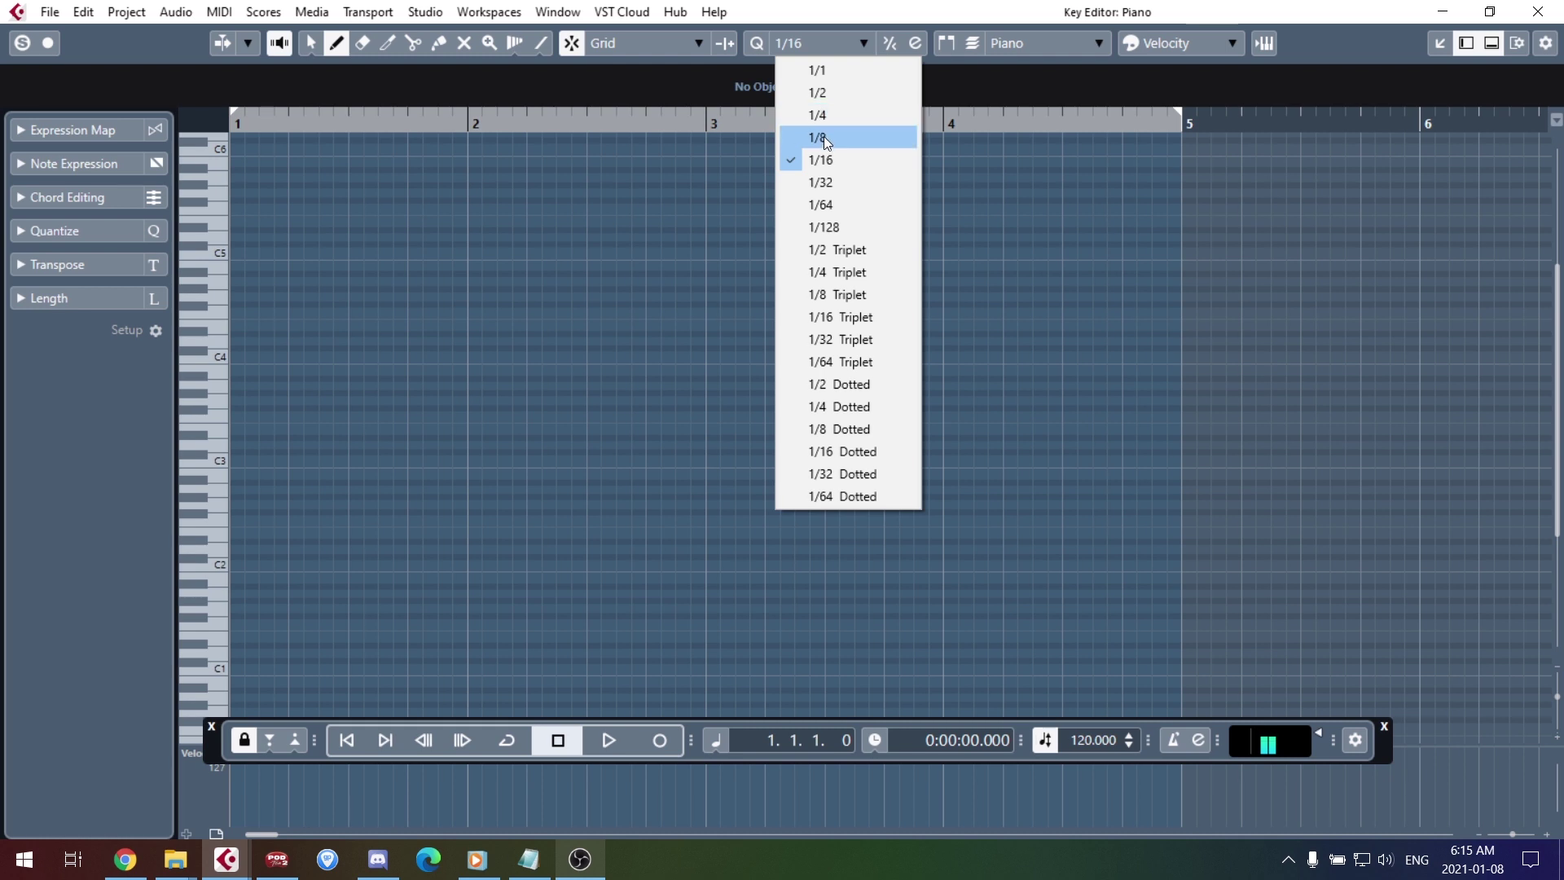
pyautogui.press('Escape')
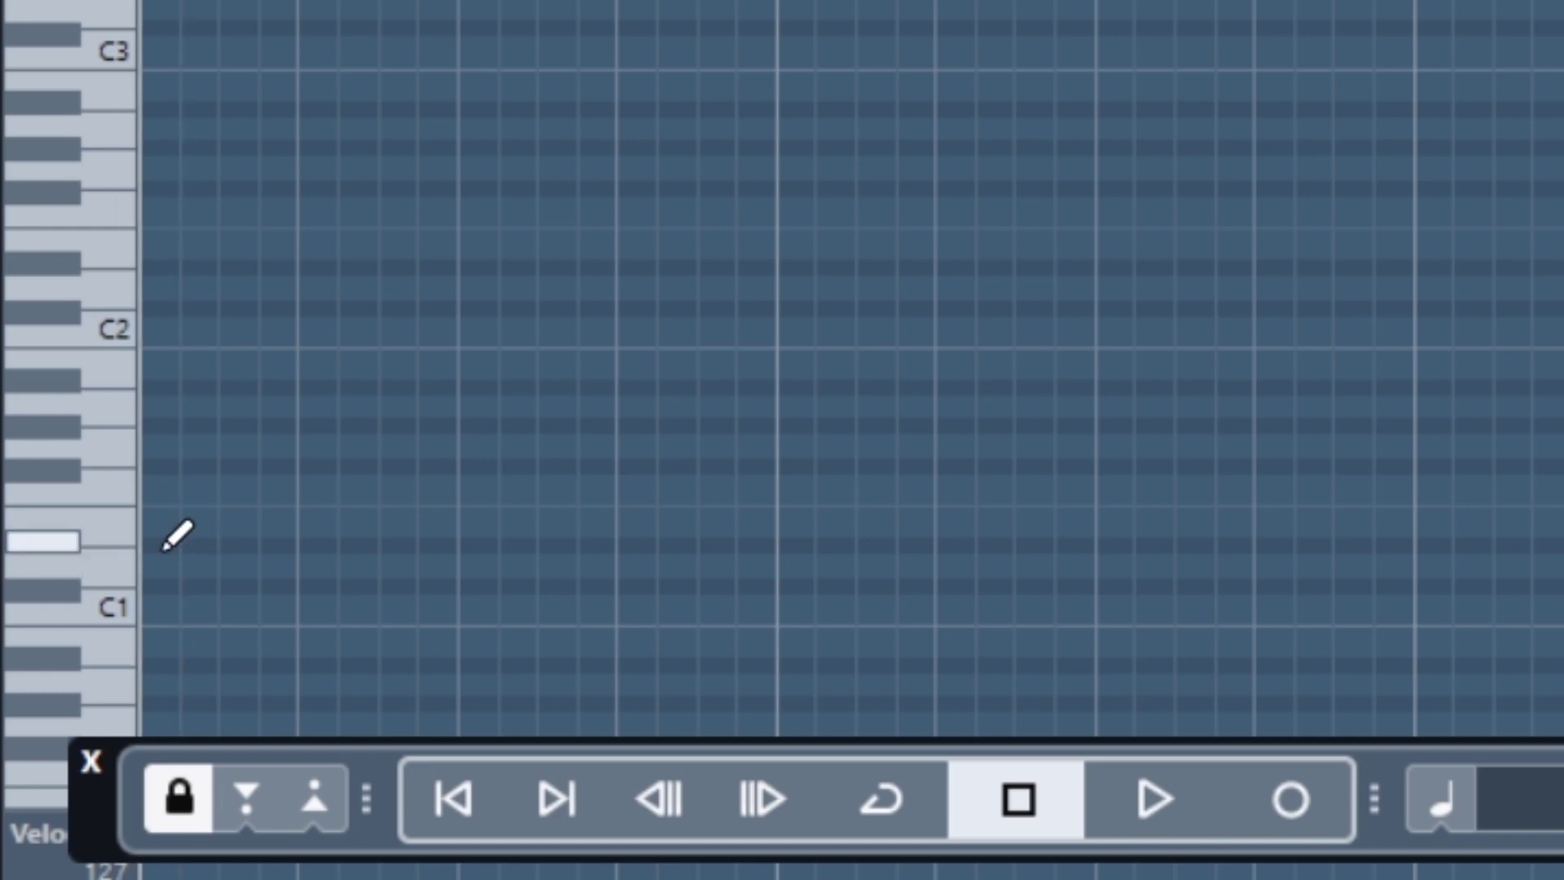
pyautogui.moveTo(244, 639); pyautogui.dragTo(469, 636)
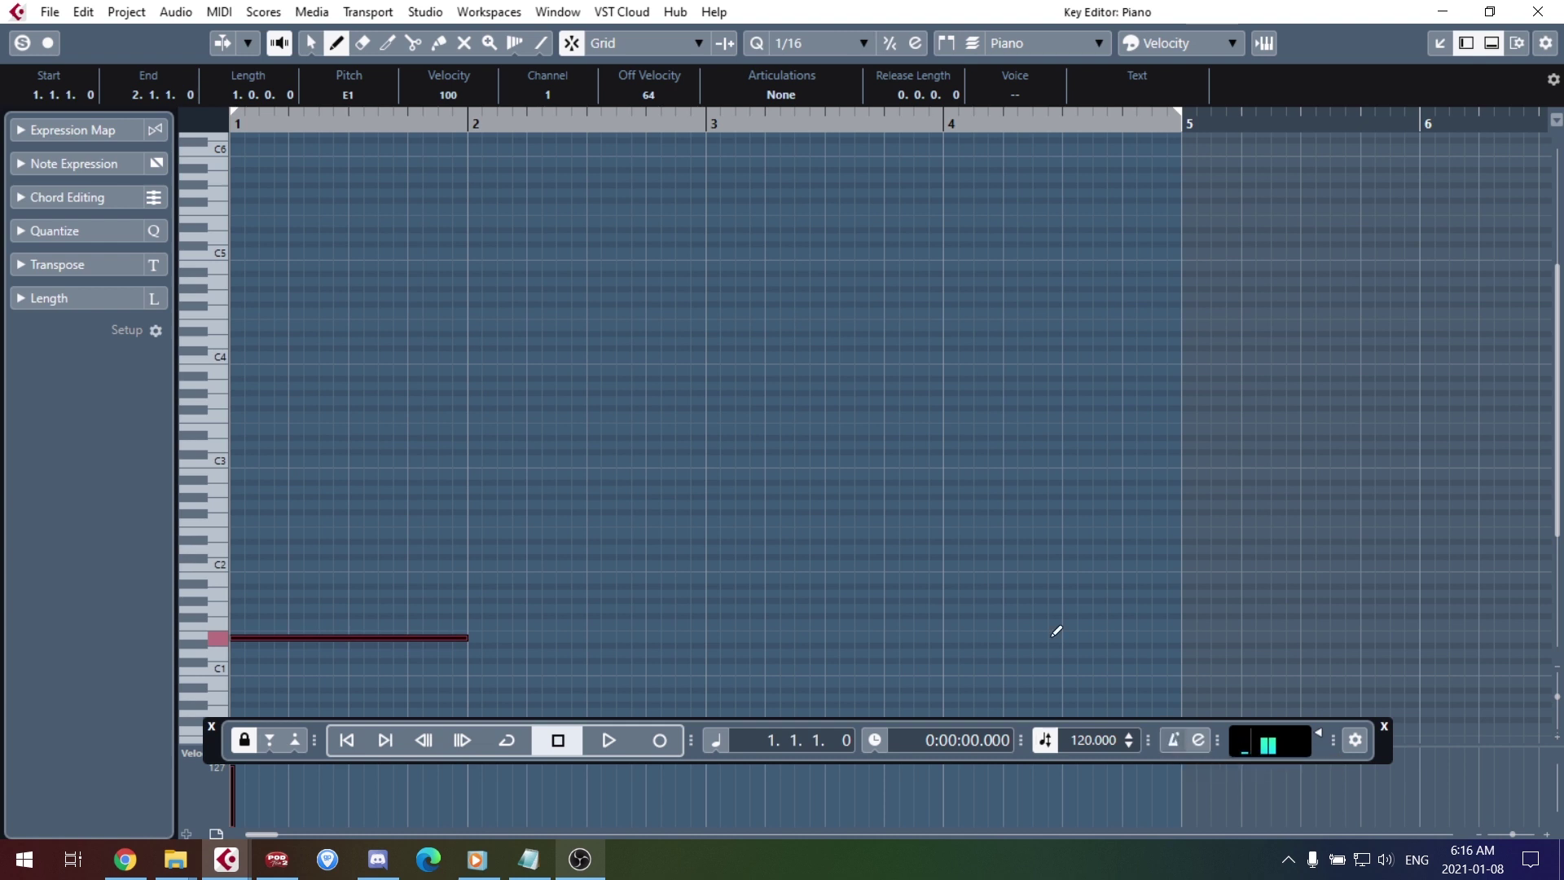
# Step: Play the E1 note back from the start of bar 1 with the metronome on
pyautogui.press('space')
pyautogui.press('space')
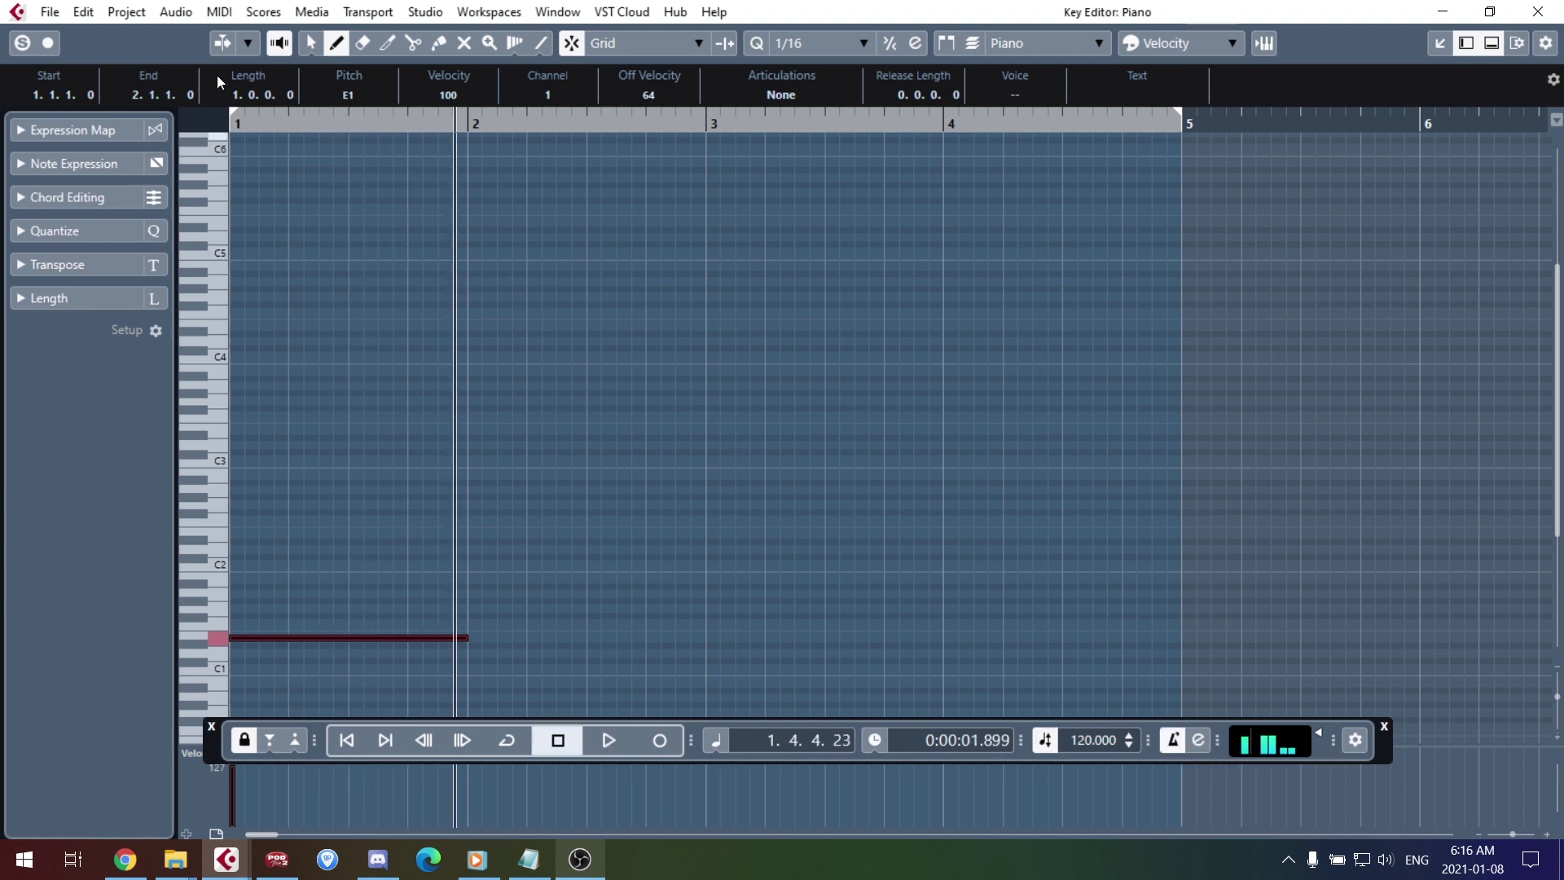
pyautogui.click(236, 126)
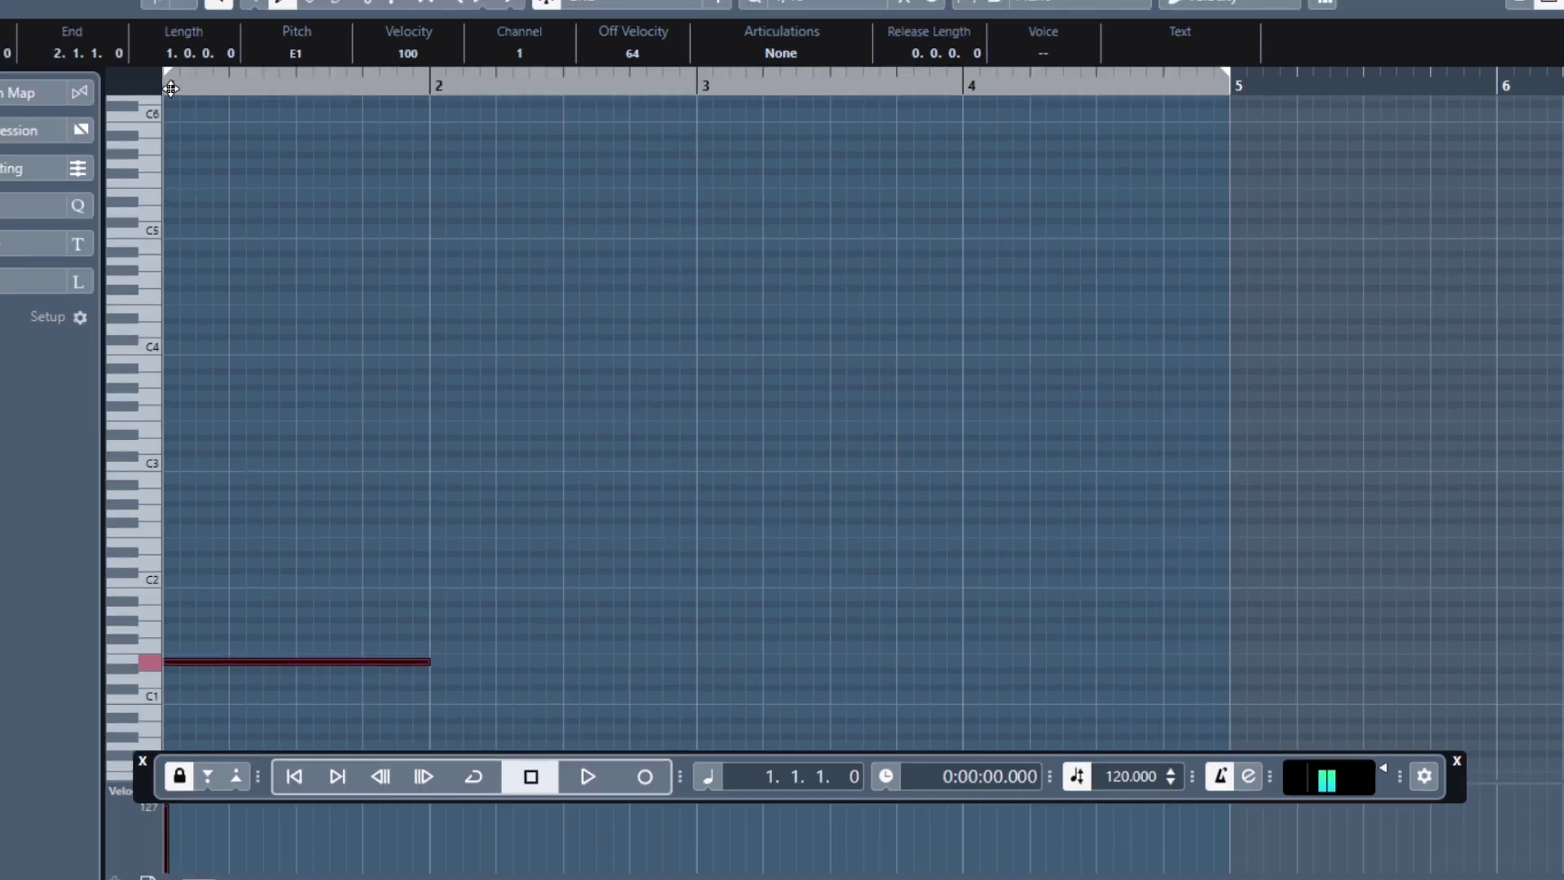
pyautogui.press('space')
pyautogui.press('space')
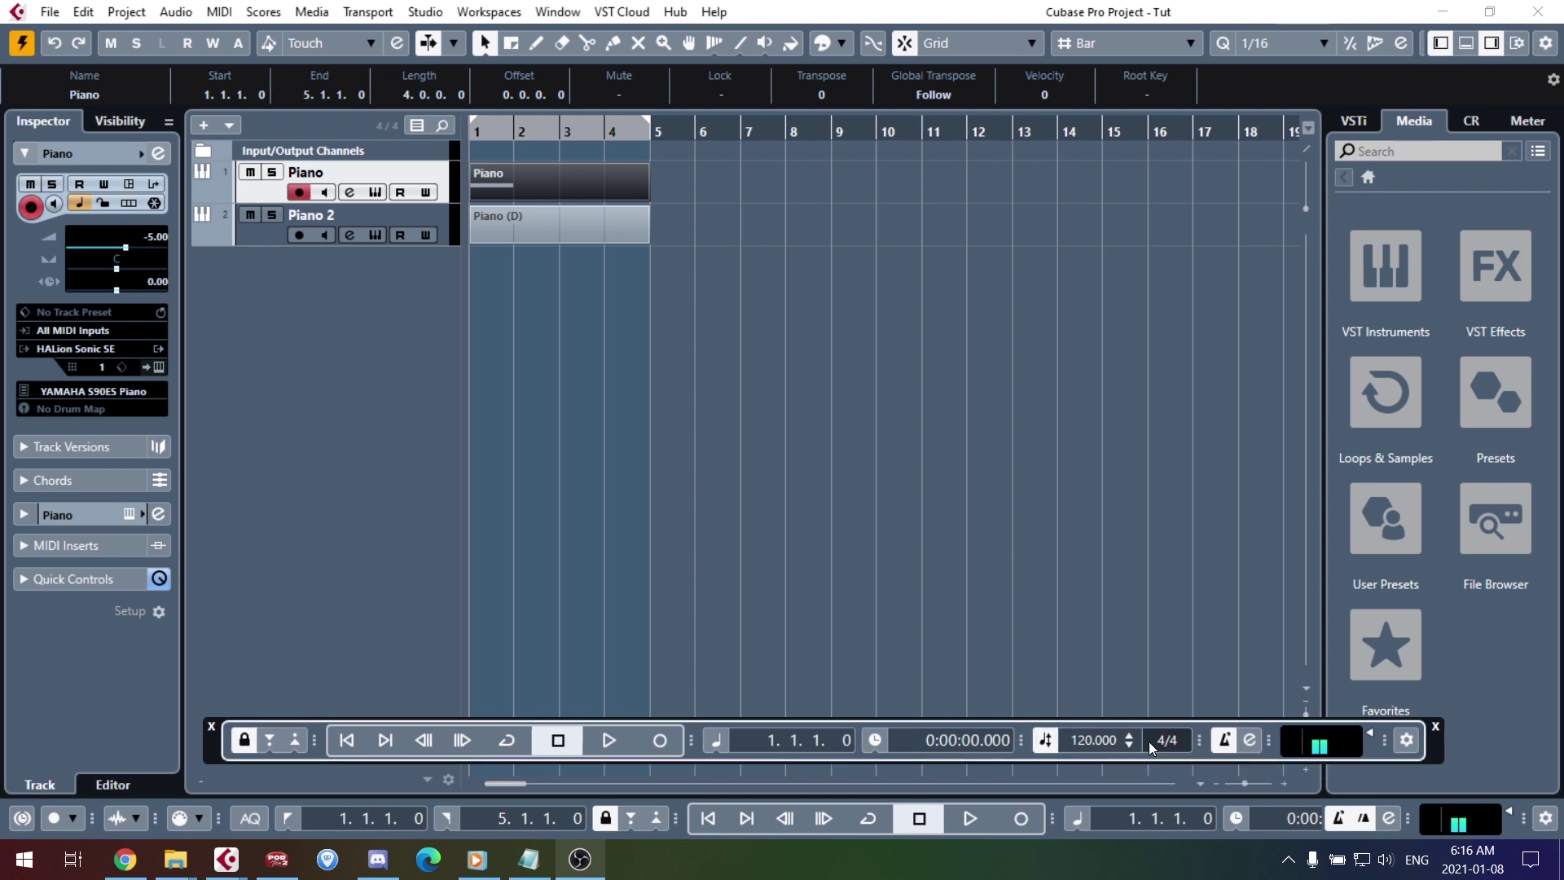
# Step: Set the project's time signature to 3/4 in the project window
pyautogui.click(1164, 739)
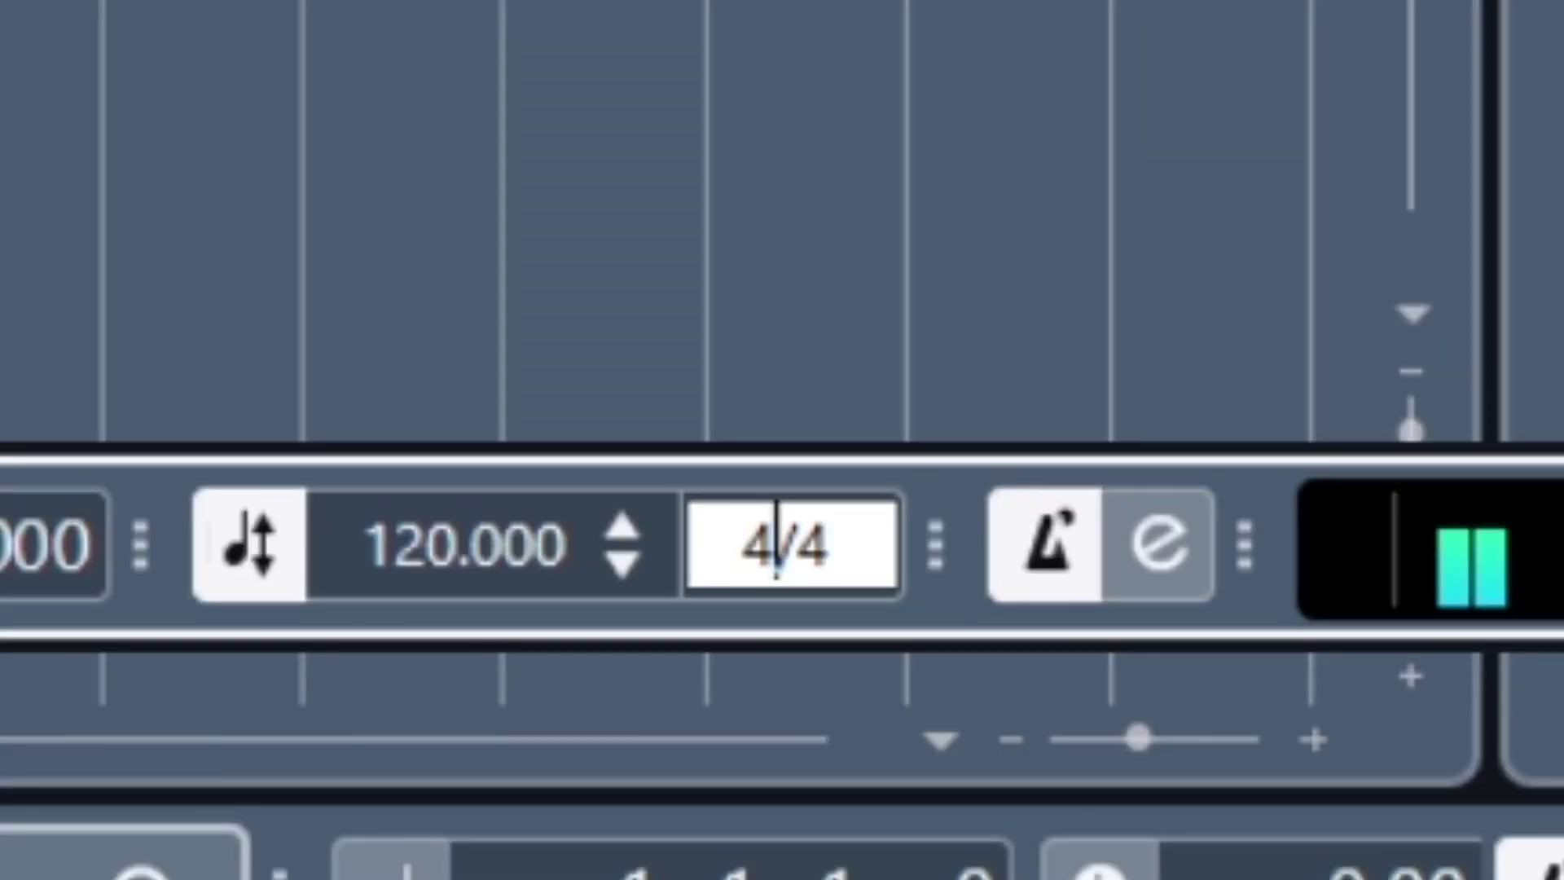
pyautogui.press('BackSpace')
pyautogui.write('3')
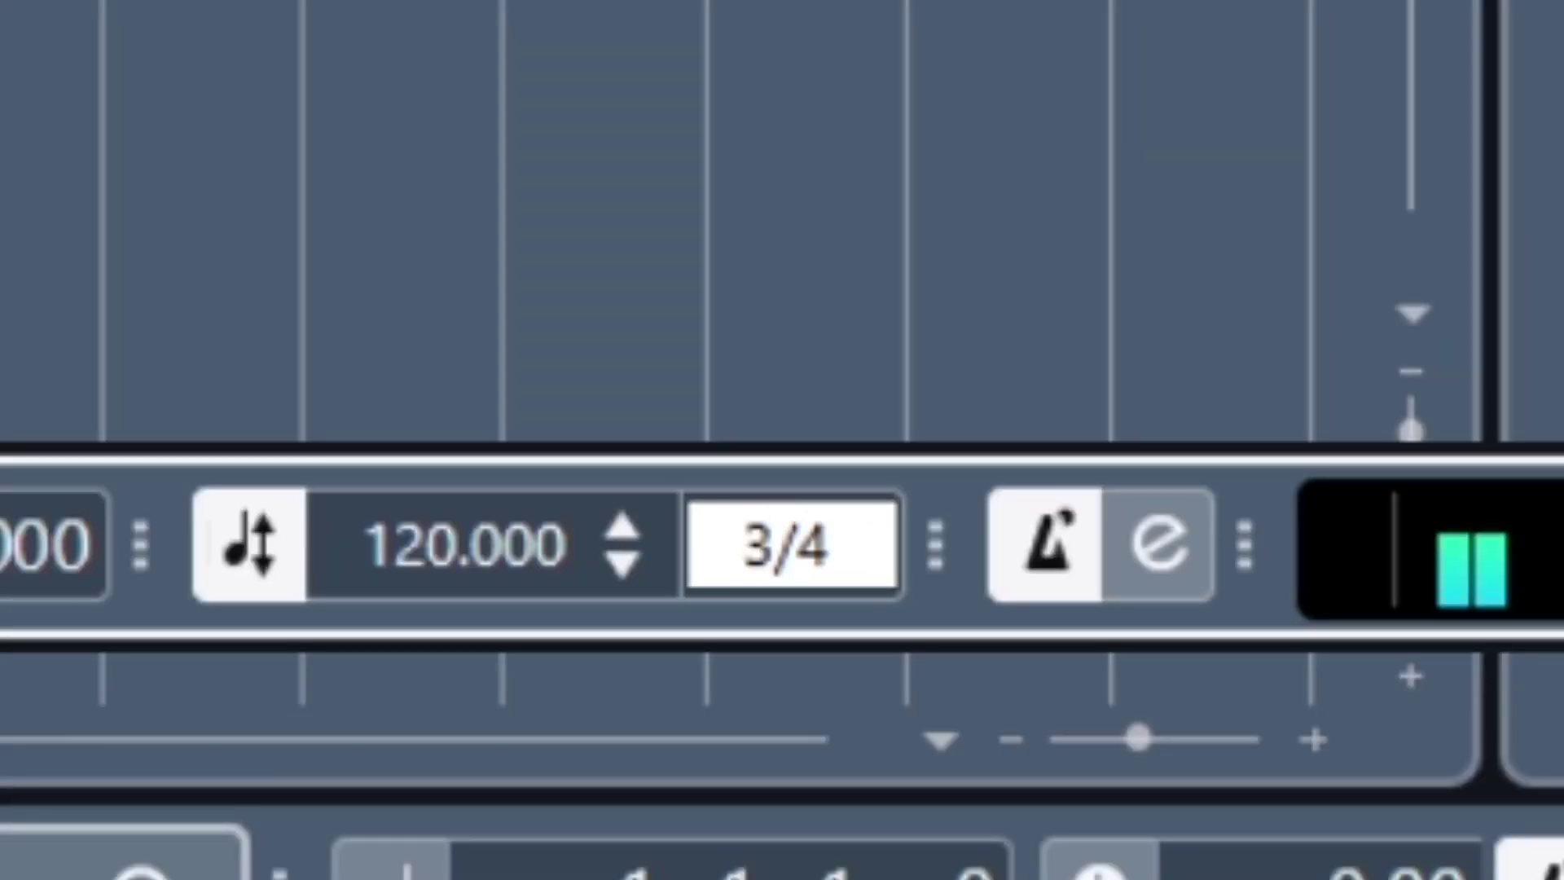
pyautogui.press('Return')
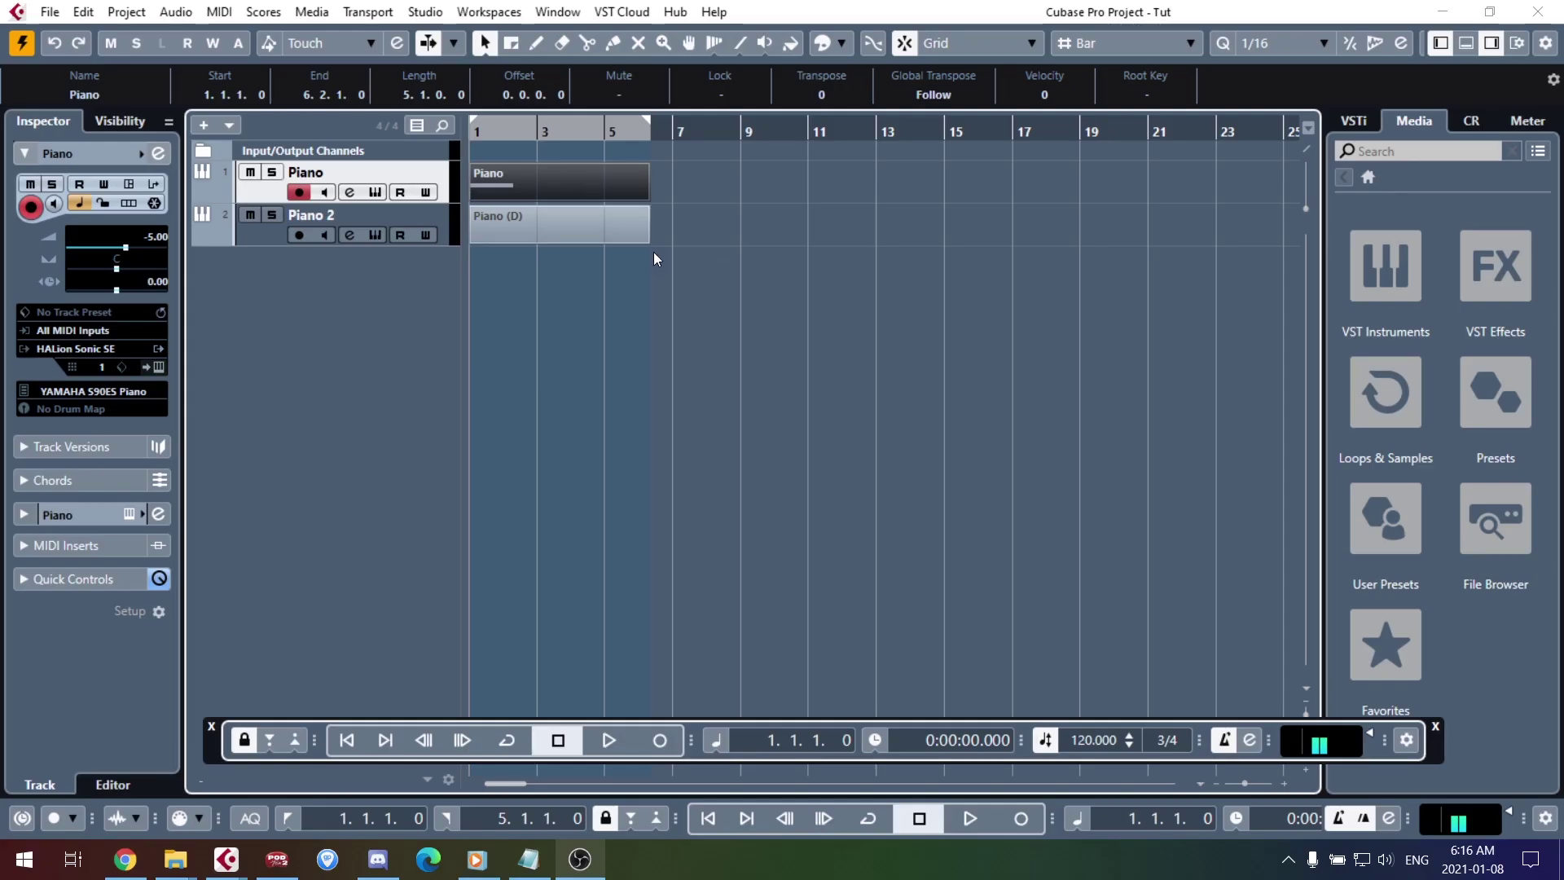
pyautogui.click(653, 252)
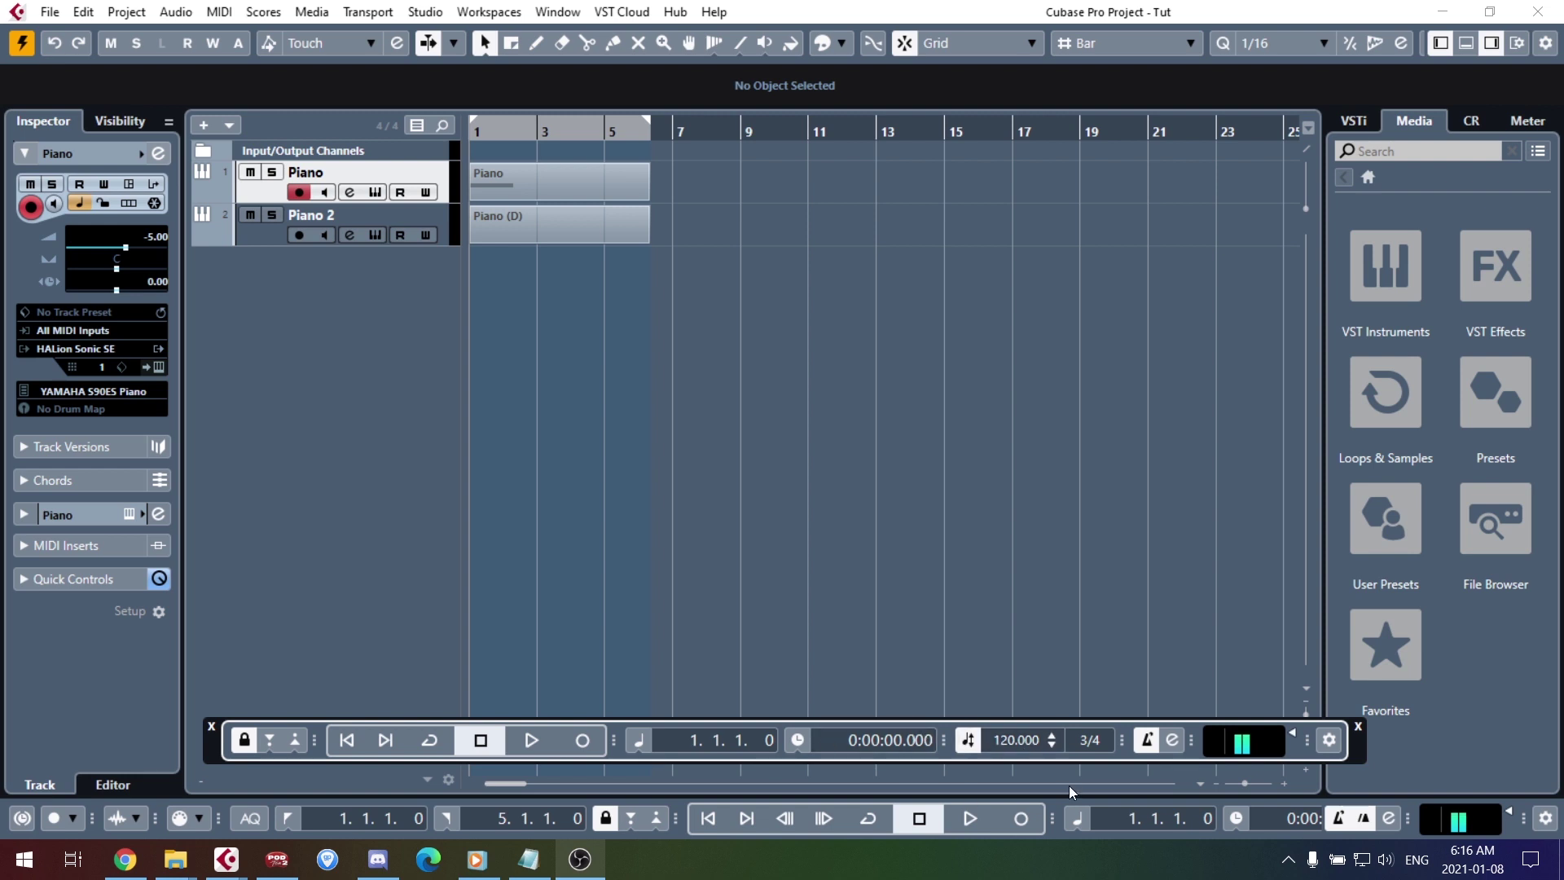
# Step: Fill the Piano part with one-bar bass notes: E1 in bars 1 and 2, C1 in bar 3, D1 in bar 4
pyautogui.doubleClick(549, 177)
pyautogui.moveTo(242, 638); pyautogui.dragTo(415, 628)
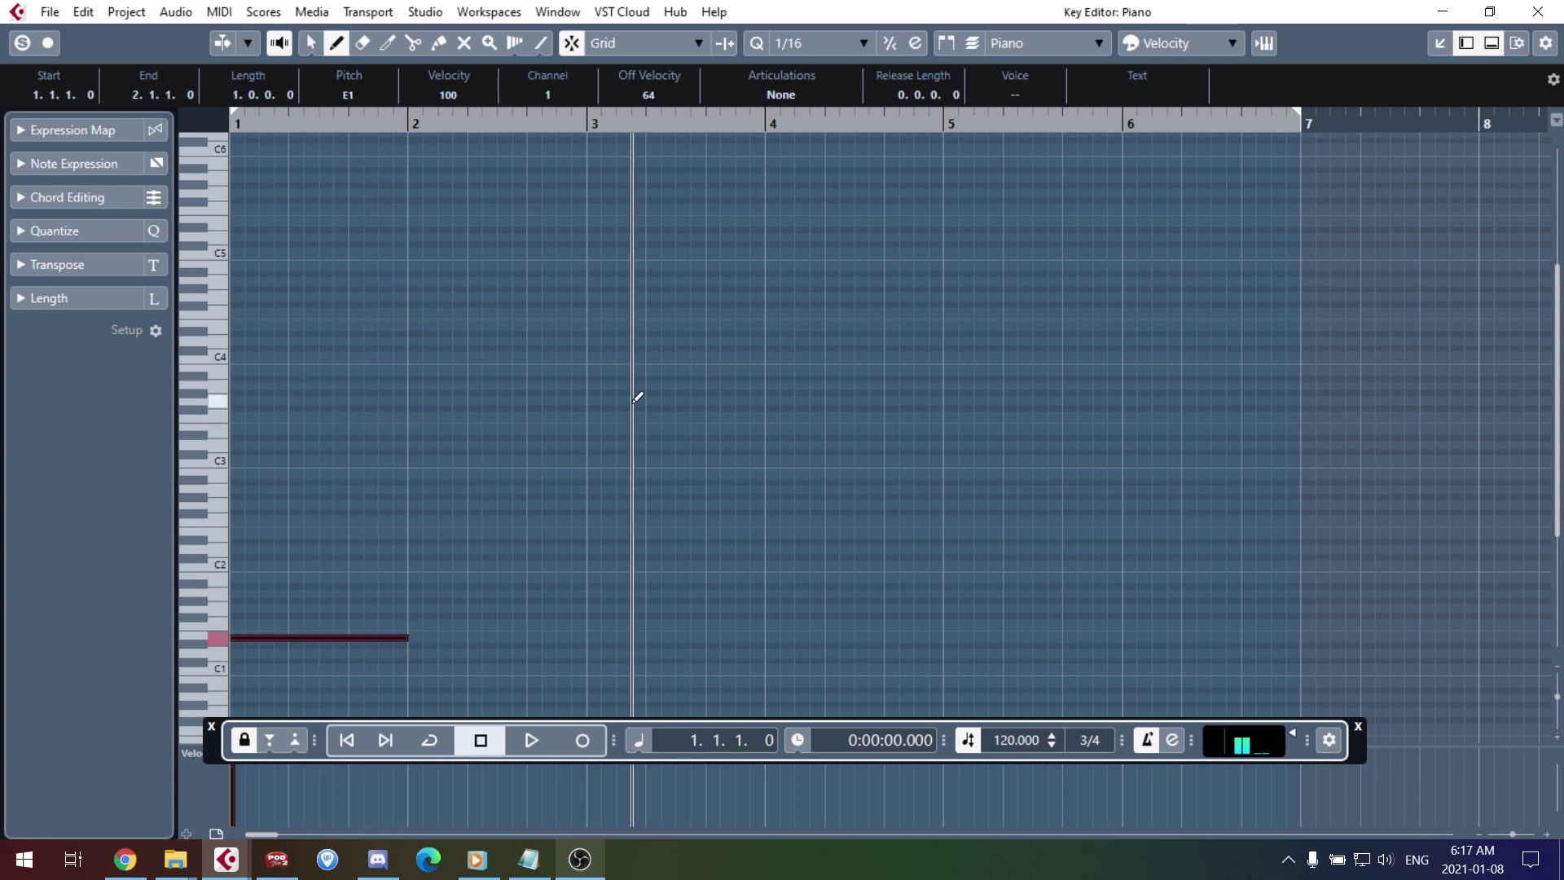
pyautogui.click(419, 631)
pyautogui.moveTo(422, 630)
pyautogui.mouseDown()
pyautogui.moveTo(593, 635)
pyautogui.moveTo(605, 661)
pyautogui.moveTo(945, 639)
pyautogui.mouseUp()
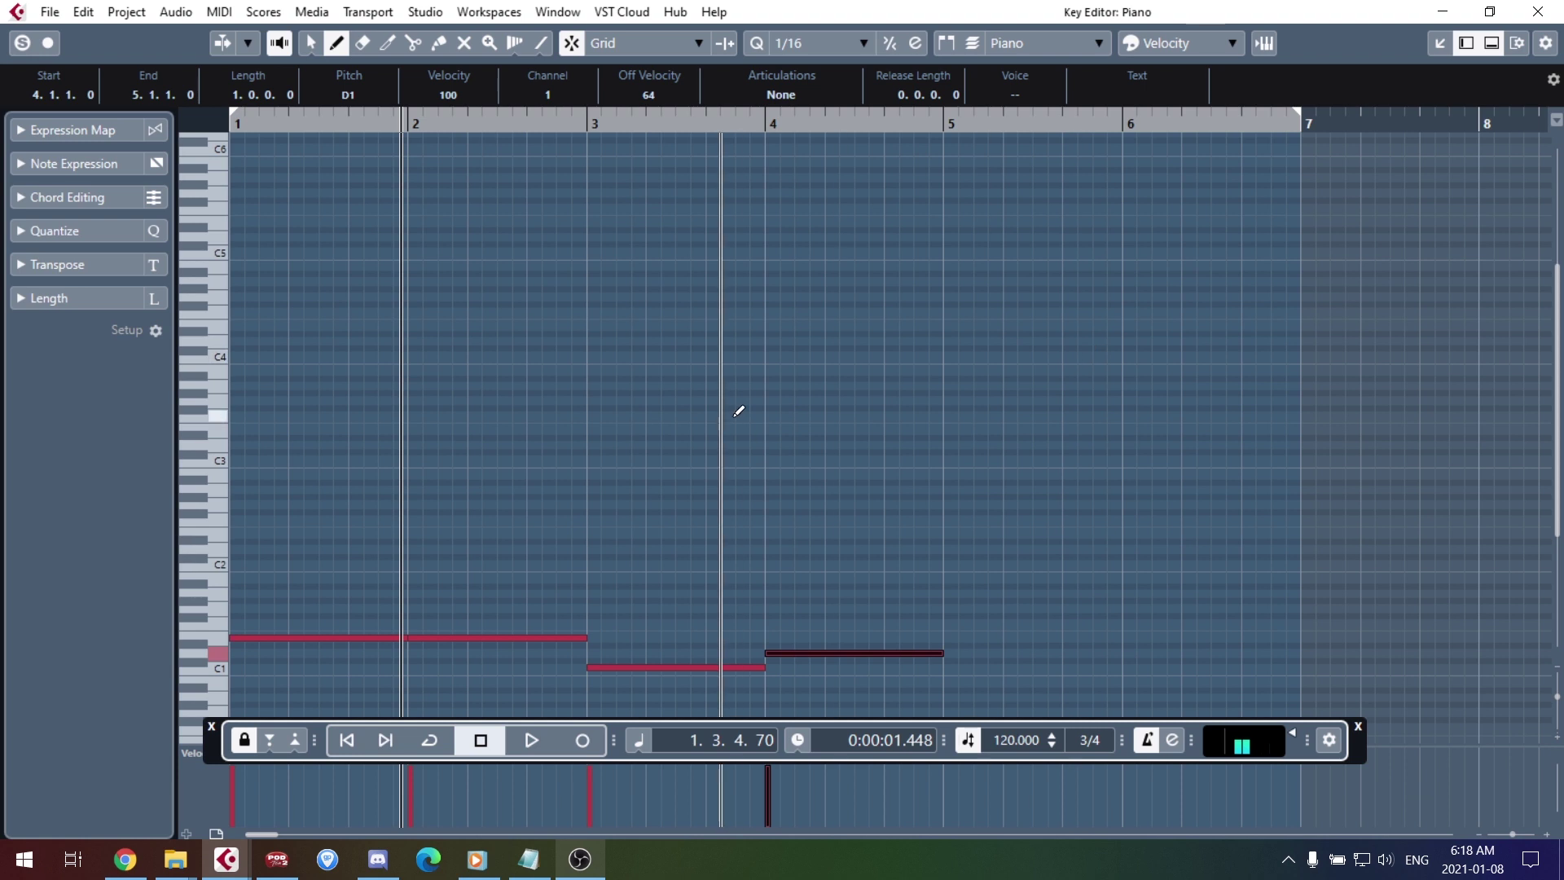
# Step: Select all bass notes in the Piano part and double them one octave lower
pyautogui.hotkey('ctrl', 'a')
pyautogui.press('Home')
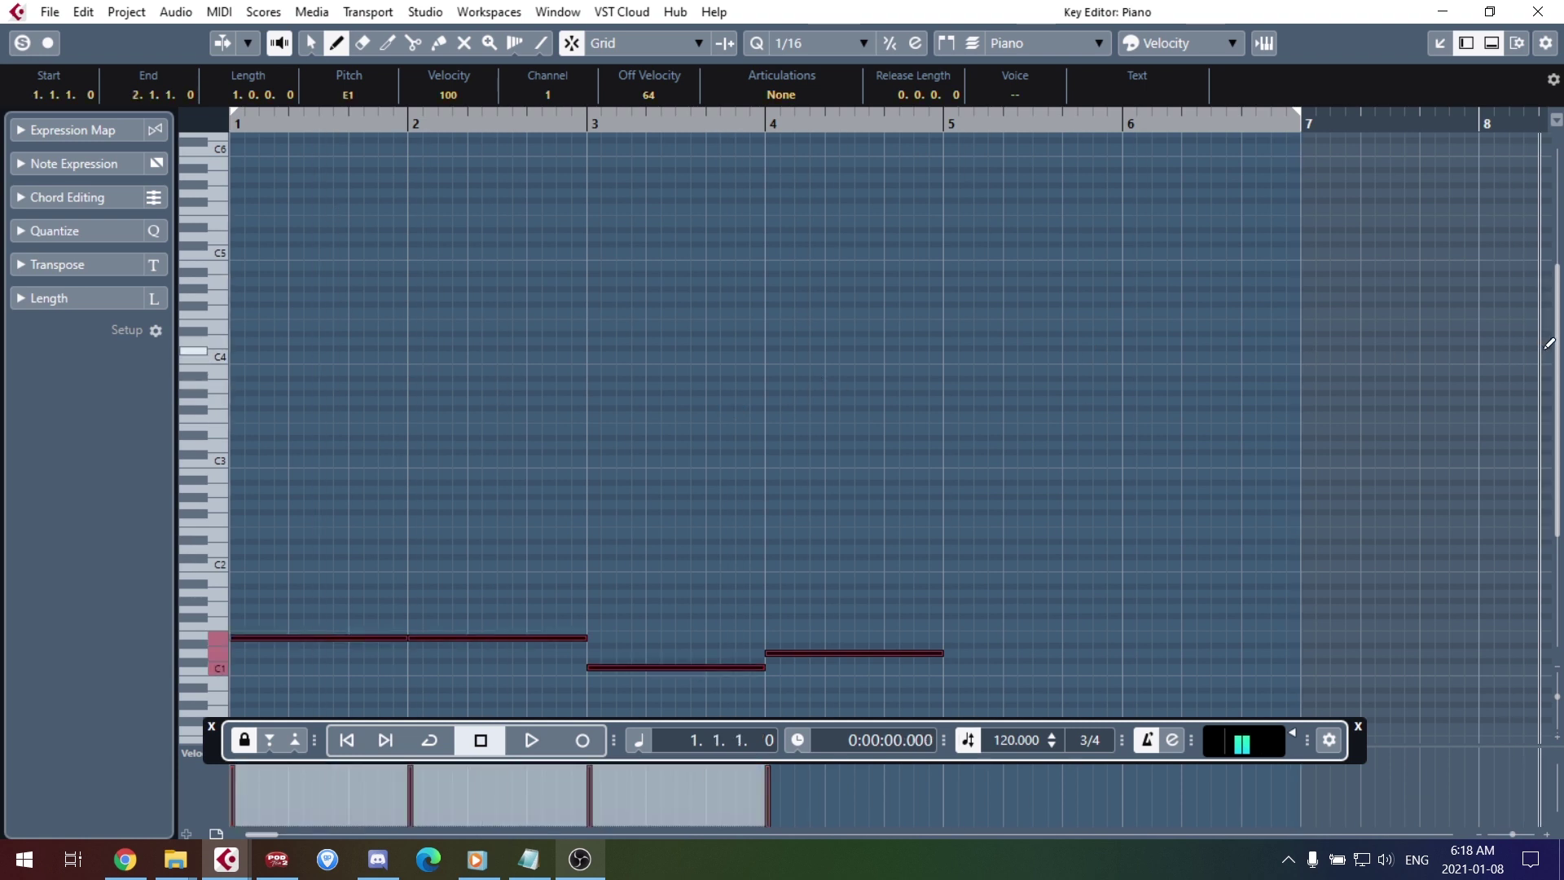
pyautogui.moveTo(1557, 355); pyautogui.dragTo(1561, 476)
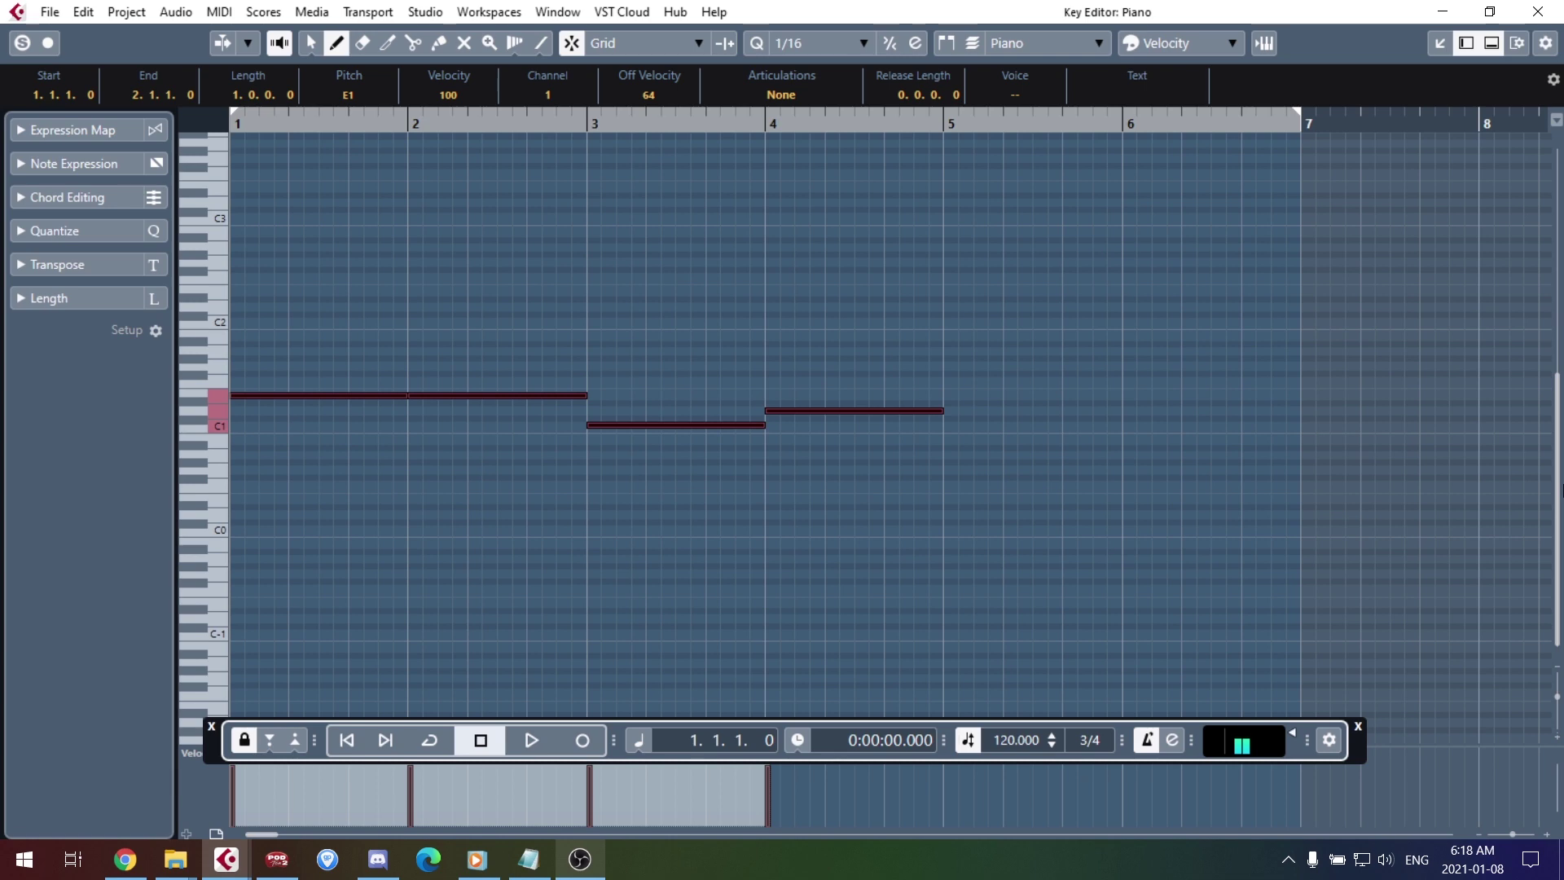
pyautogui.moveTo(1561, 489); pyautogui.dragTo(1561, 484)
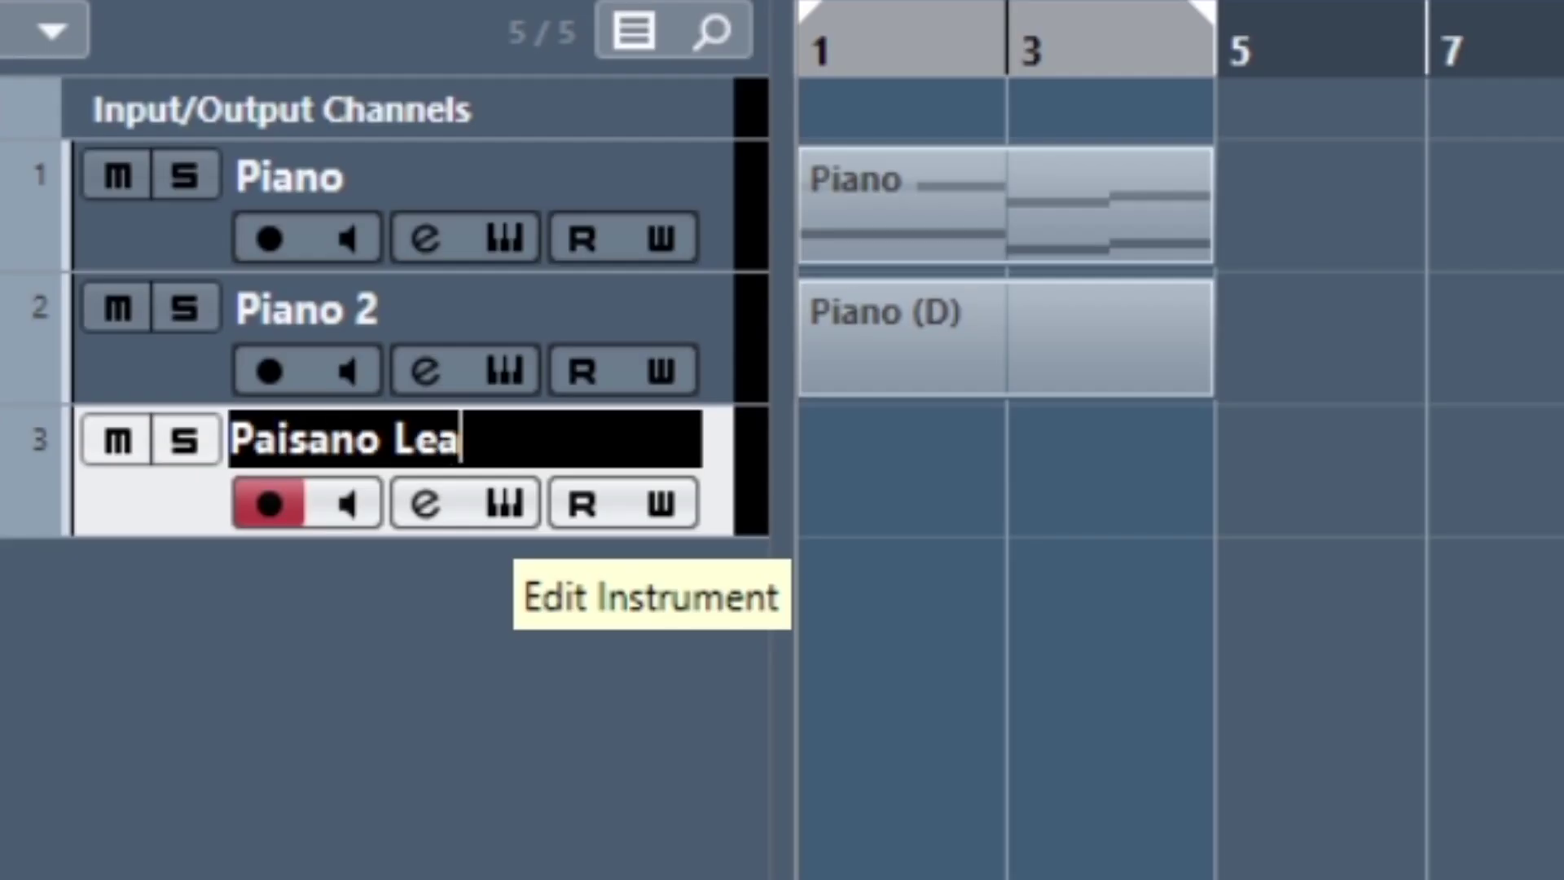
# Step: Name the third track Paisano Lead
pyautogui.write('d')
pyautogui.press('Return')
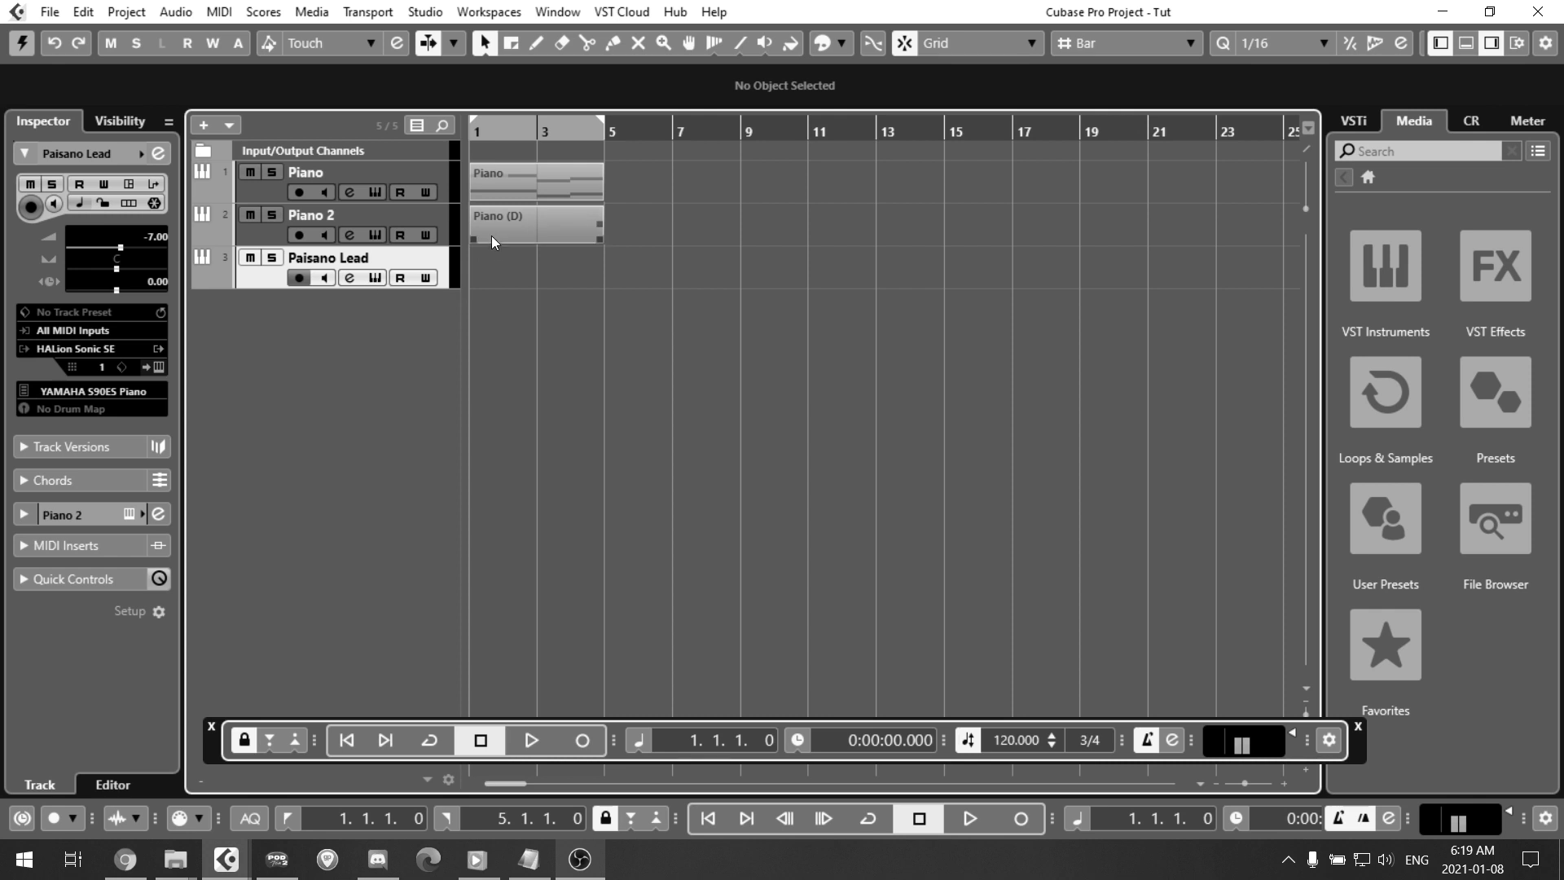
# Step: In the Piano (D) part, draw a one-bar chord of G2, B2 and D3 in bar 1 and play it back
pyautogui.press('Up')
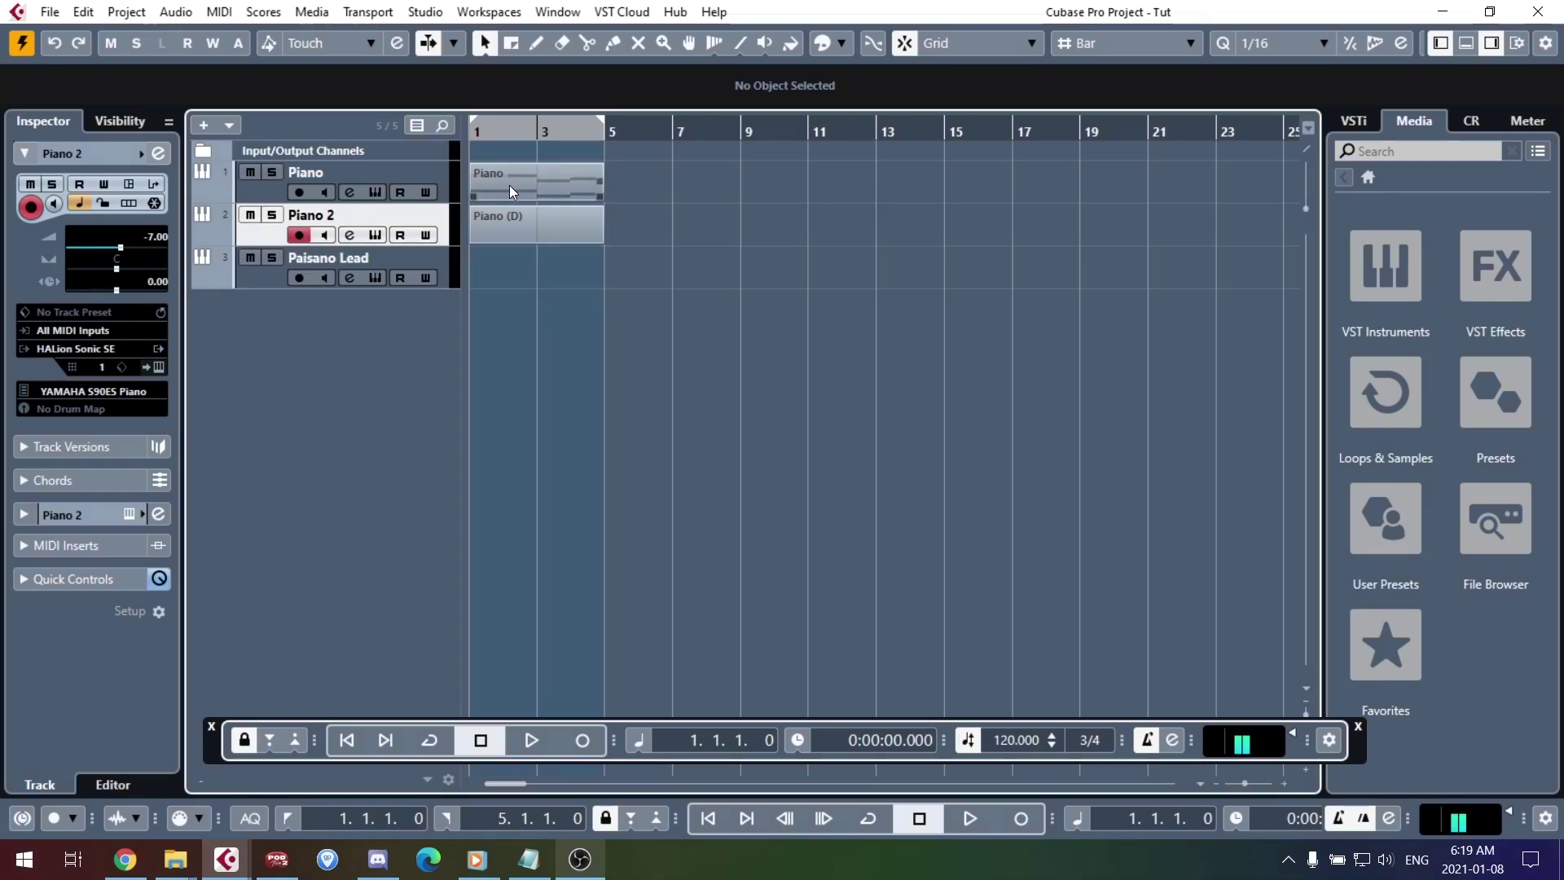
pyautogui.doubleClick(515, 216)
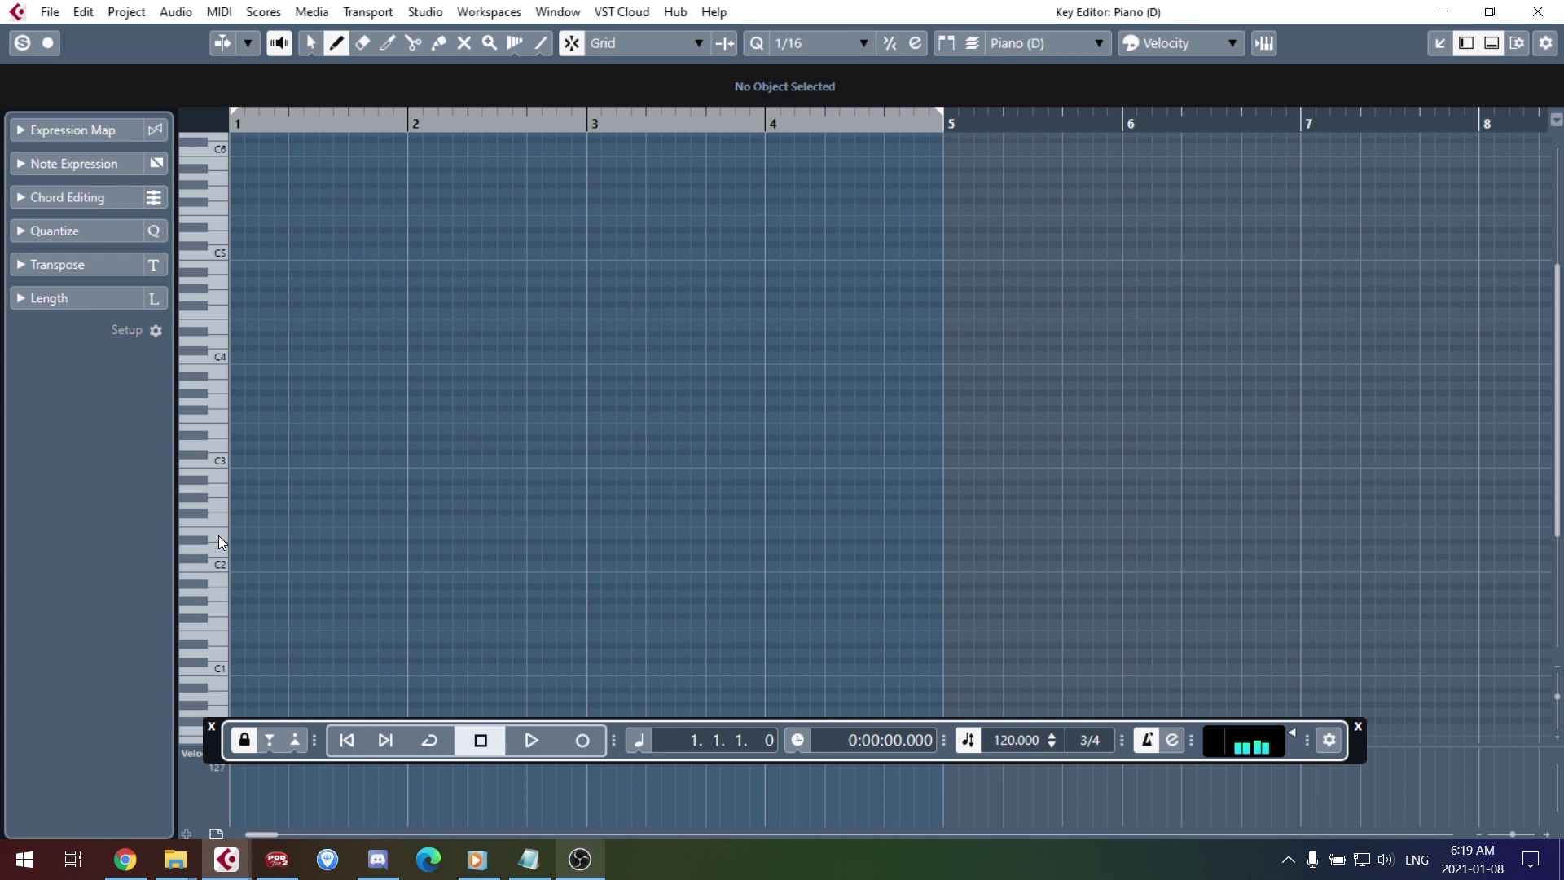
pyautogui.moveTo(243, 504); pyautogui.dragTo(411, 505)
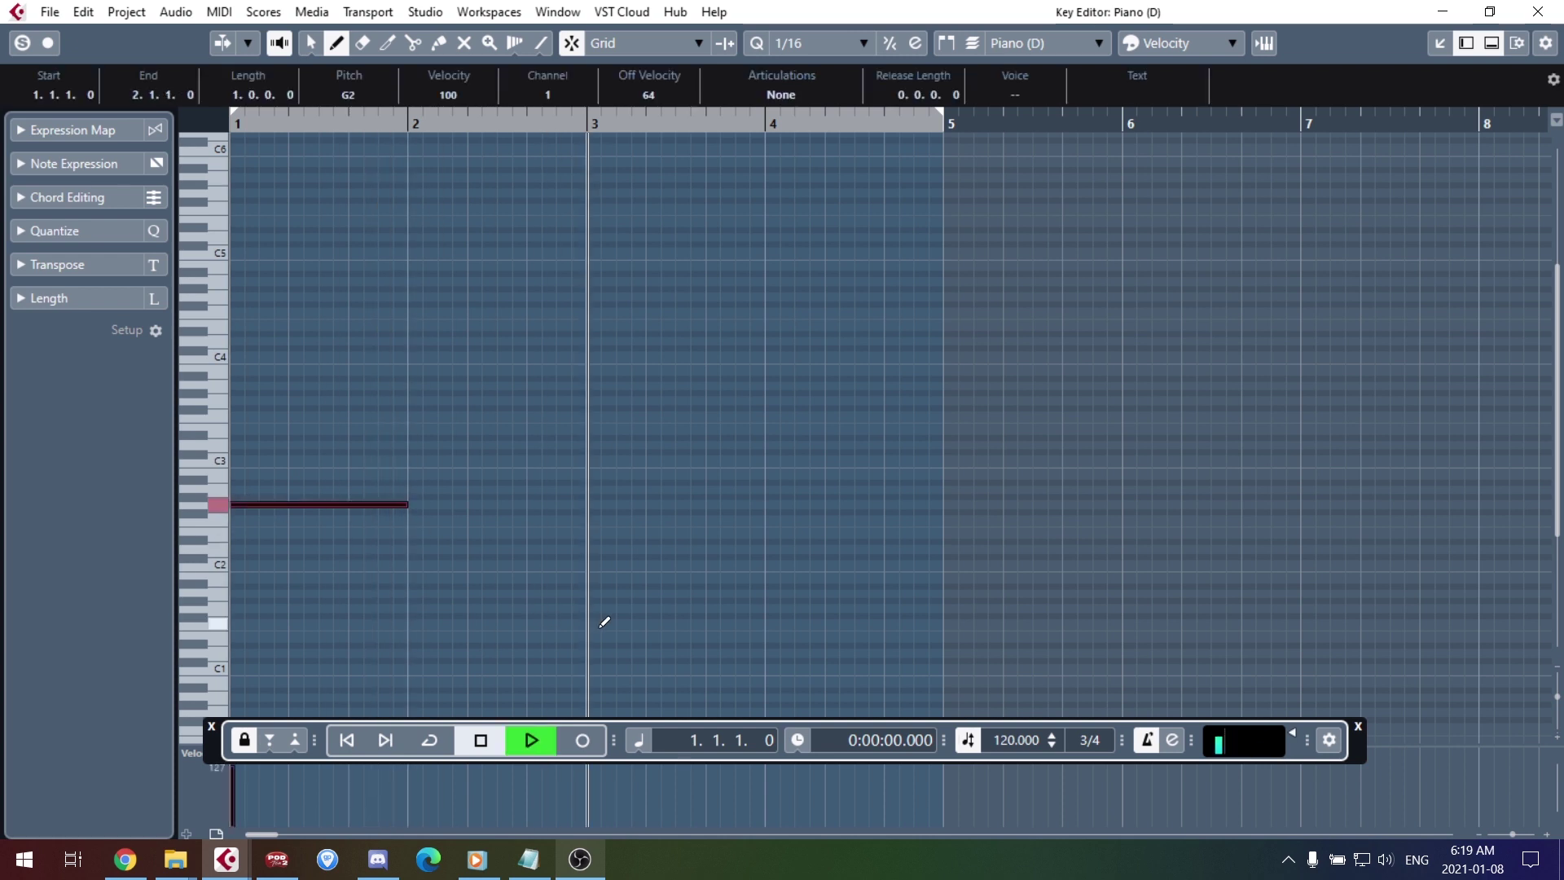
pyautogui.press('space')
pyautogui.moveTo(242, 475); pyautogui.dragTo(405, 475)
pyautogui.moveTo(249, 438); pyautogui.dragTo(408, 432)
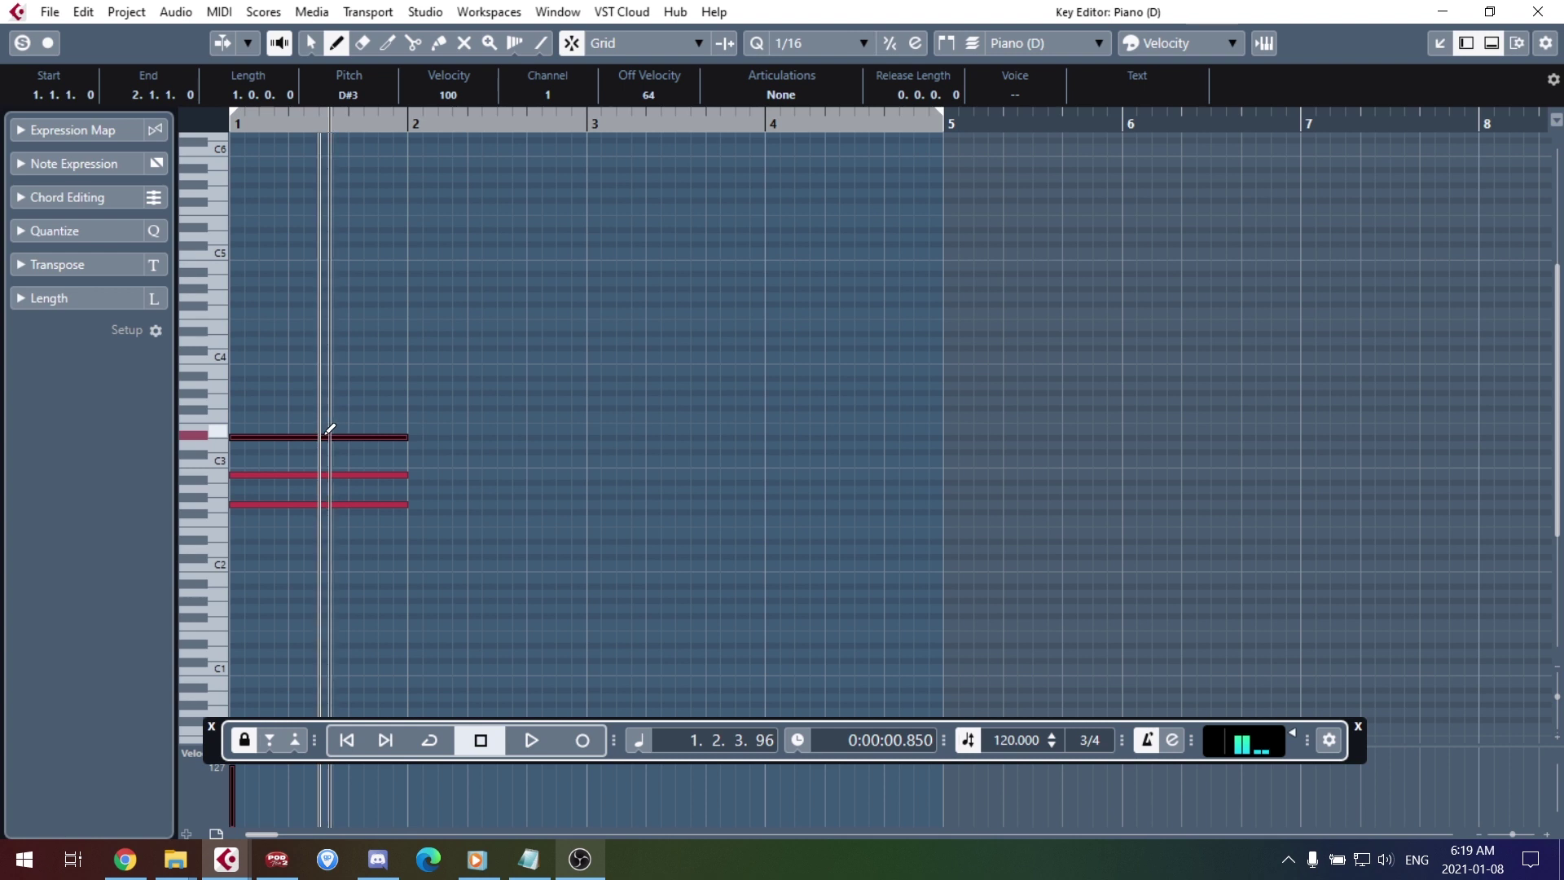
pyautogui.press('Down')
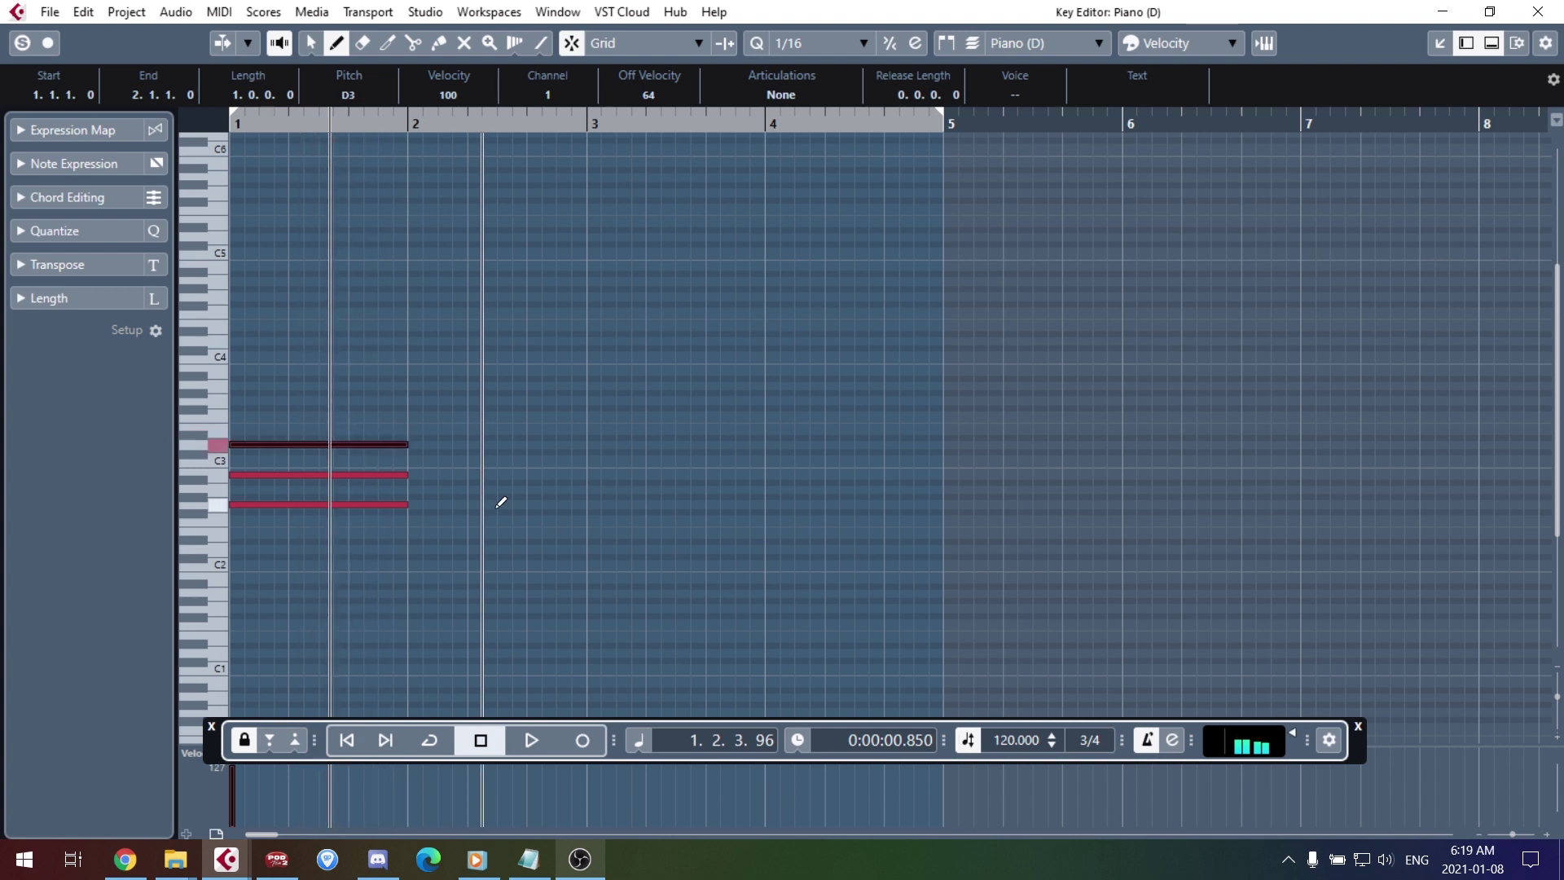
pyautogui.press('space')
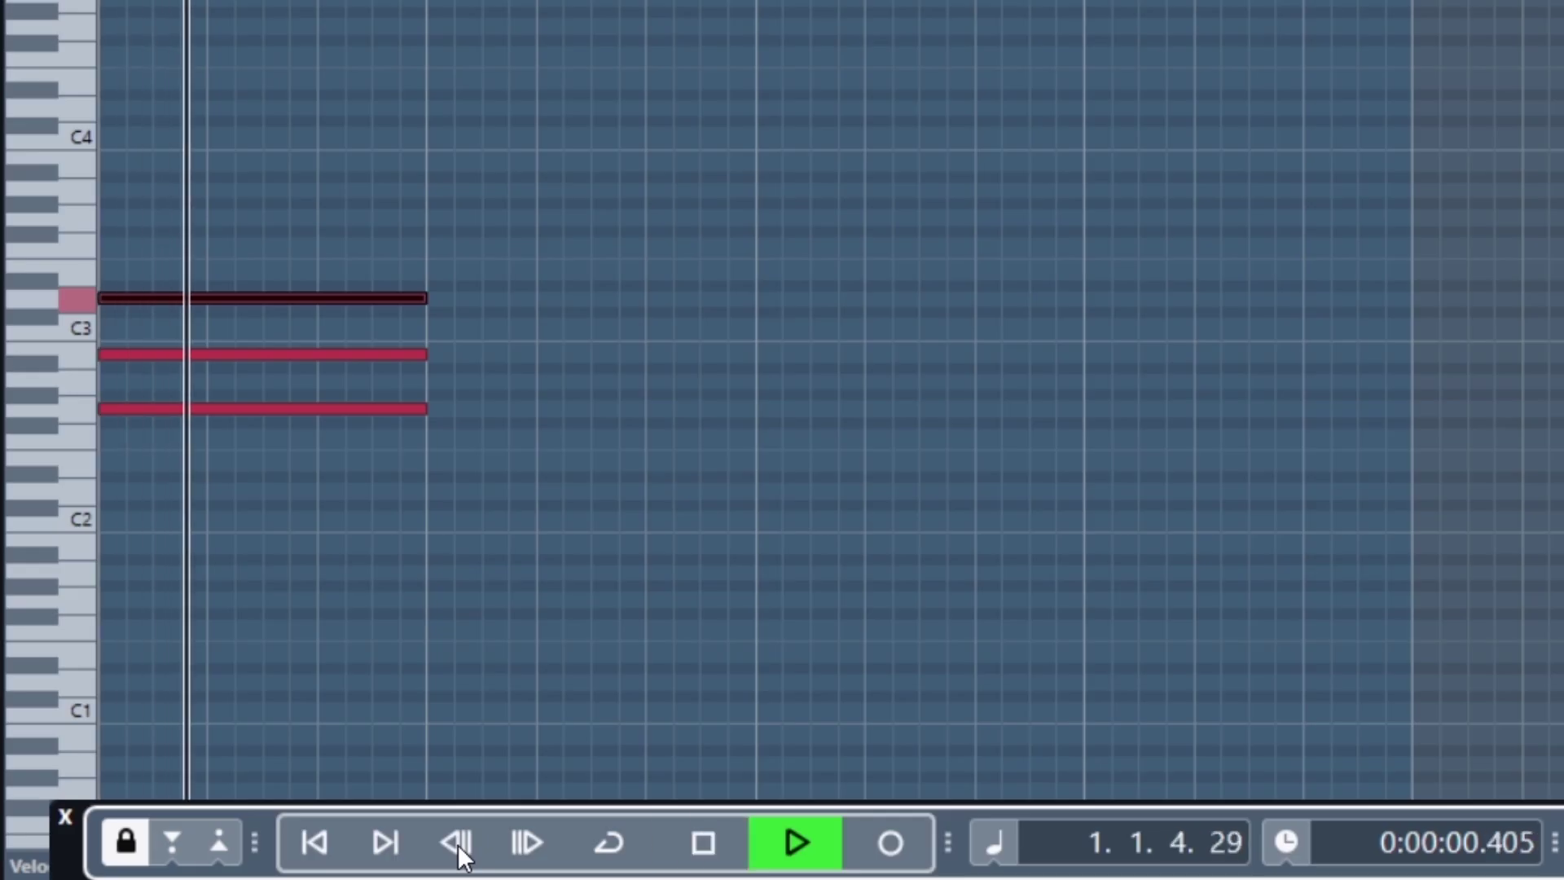
pyautogui.press('space')
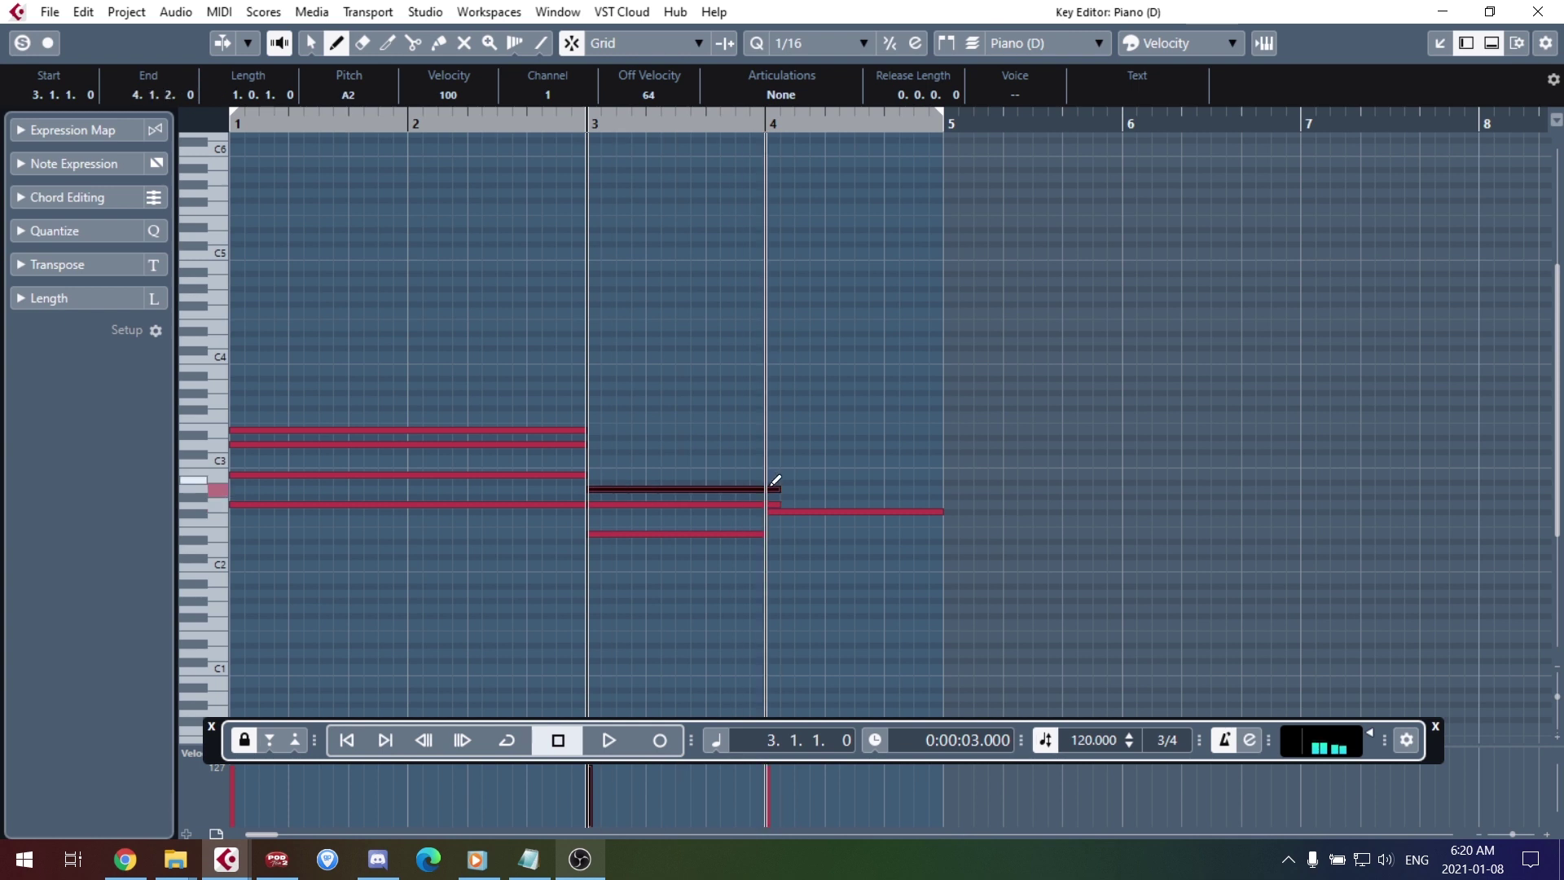
# Step: Trim the A2 note in bar 3 to the bar's end, raise it to B2 and play the chord back
pyautogui.moveTo(774, 487); pyautogui.dragTo(764, 487)
pyautogui.press('Up')
pyautogui.press('Up')
pyautogui.press('space')
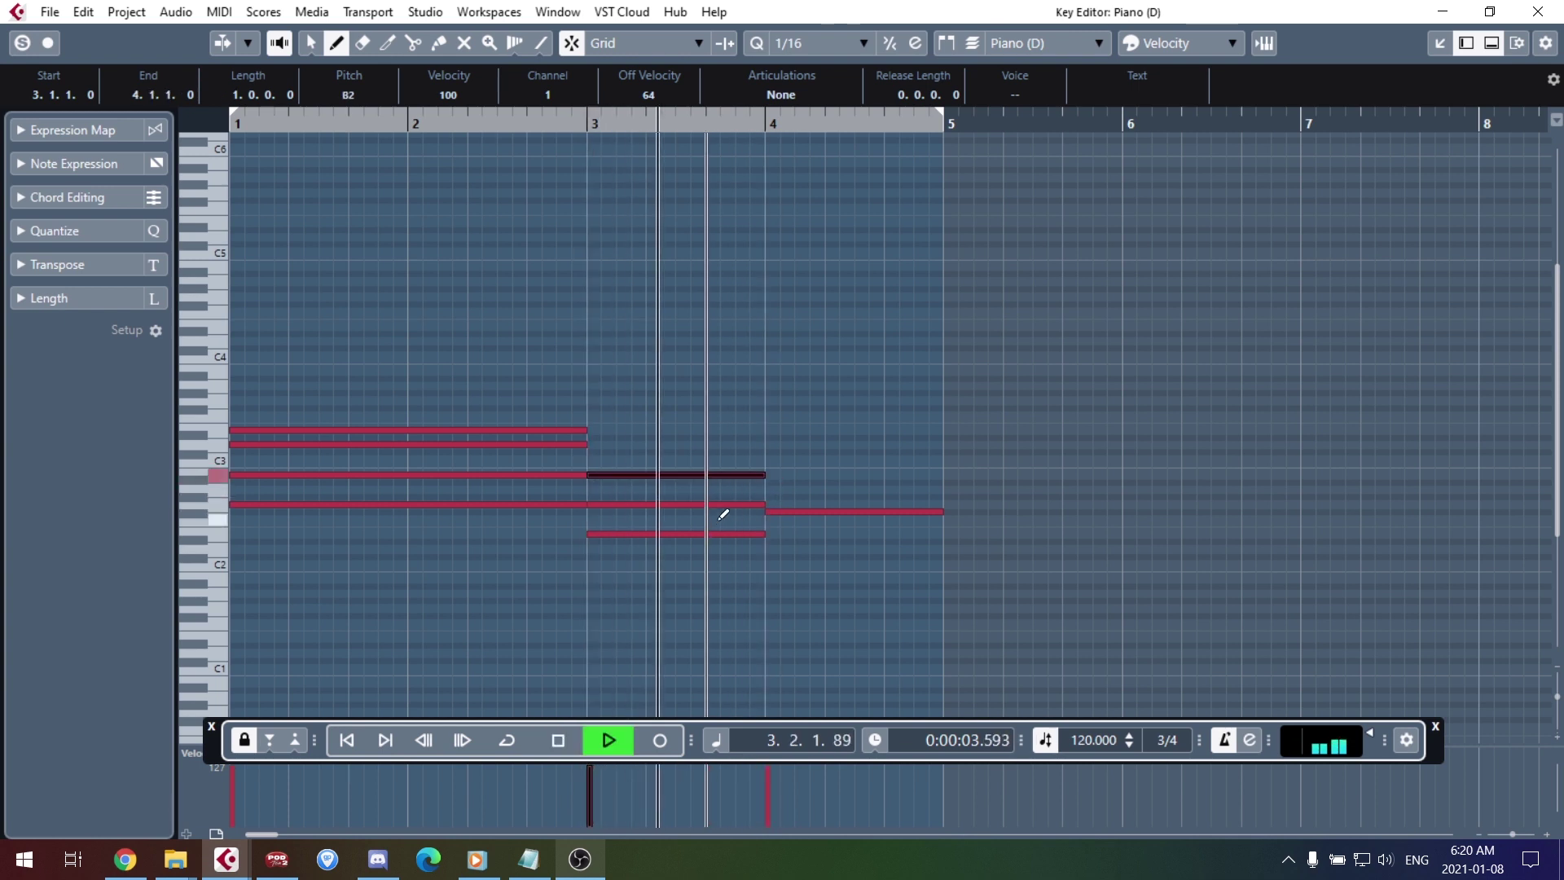
pyautogui.press('space')
# Step: Draw an A2 note spanning bar 4 of the Piano (D) part and play the chords back
pyautogui.moveTo(768, 489); pyautogui.dragTo(937, 488)
pyautogui.press('space')
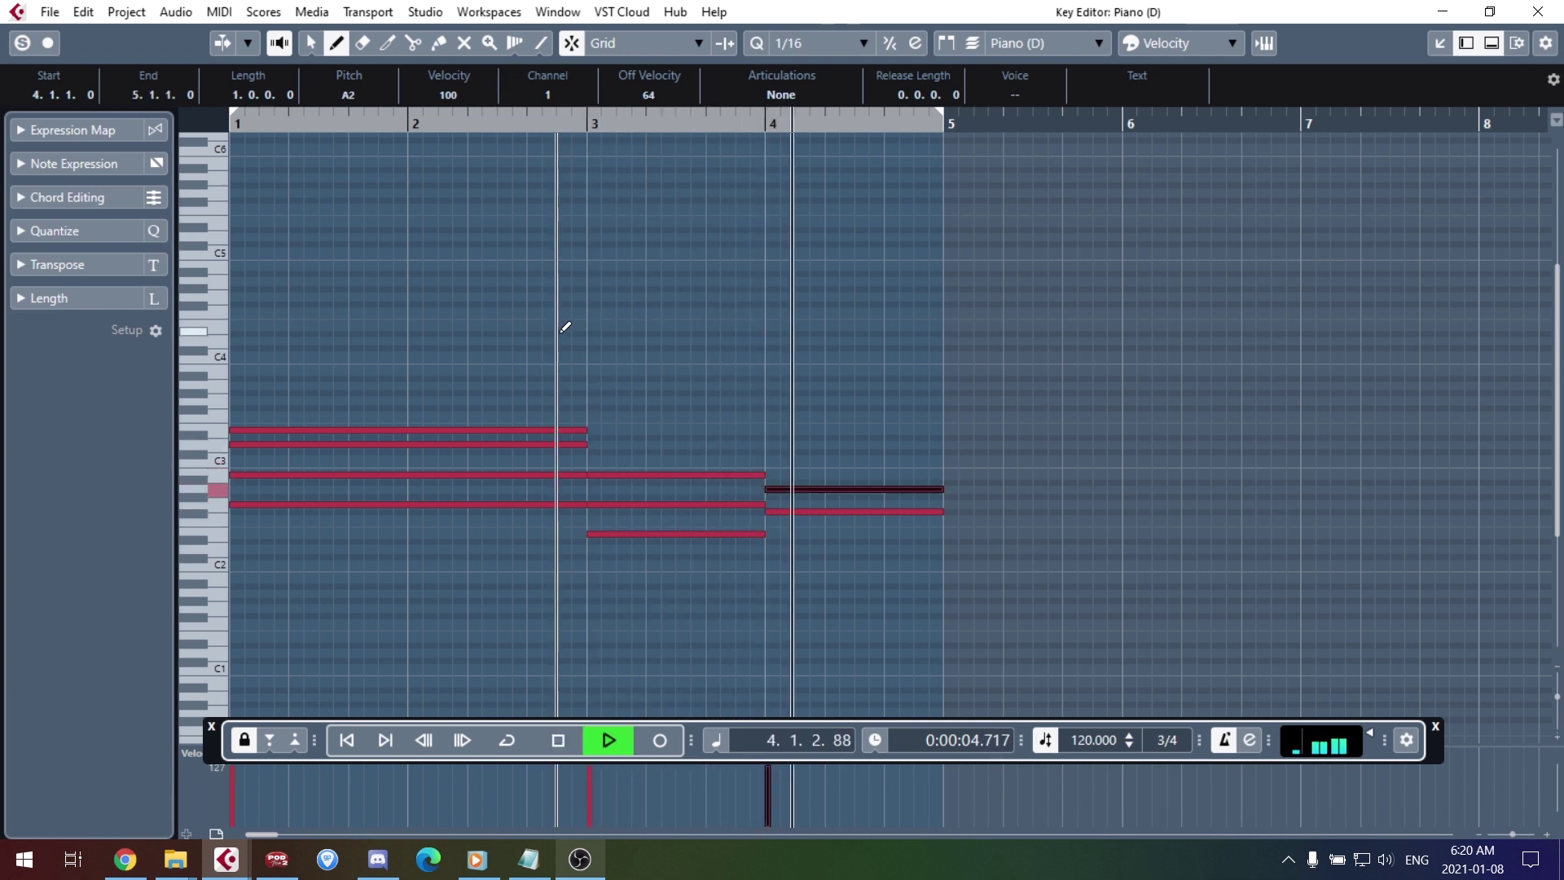
pyautogui.press('space')
pyautogui.click(233, 123)
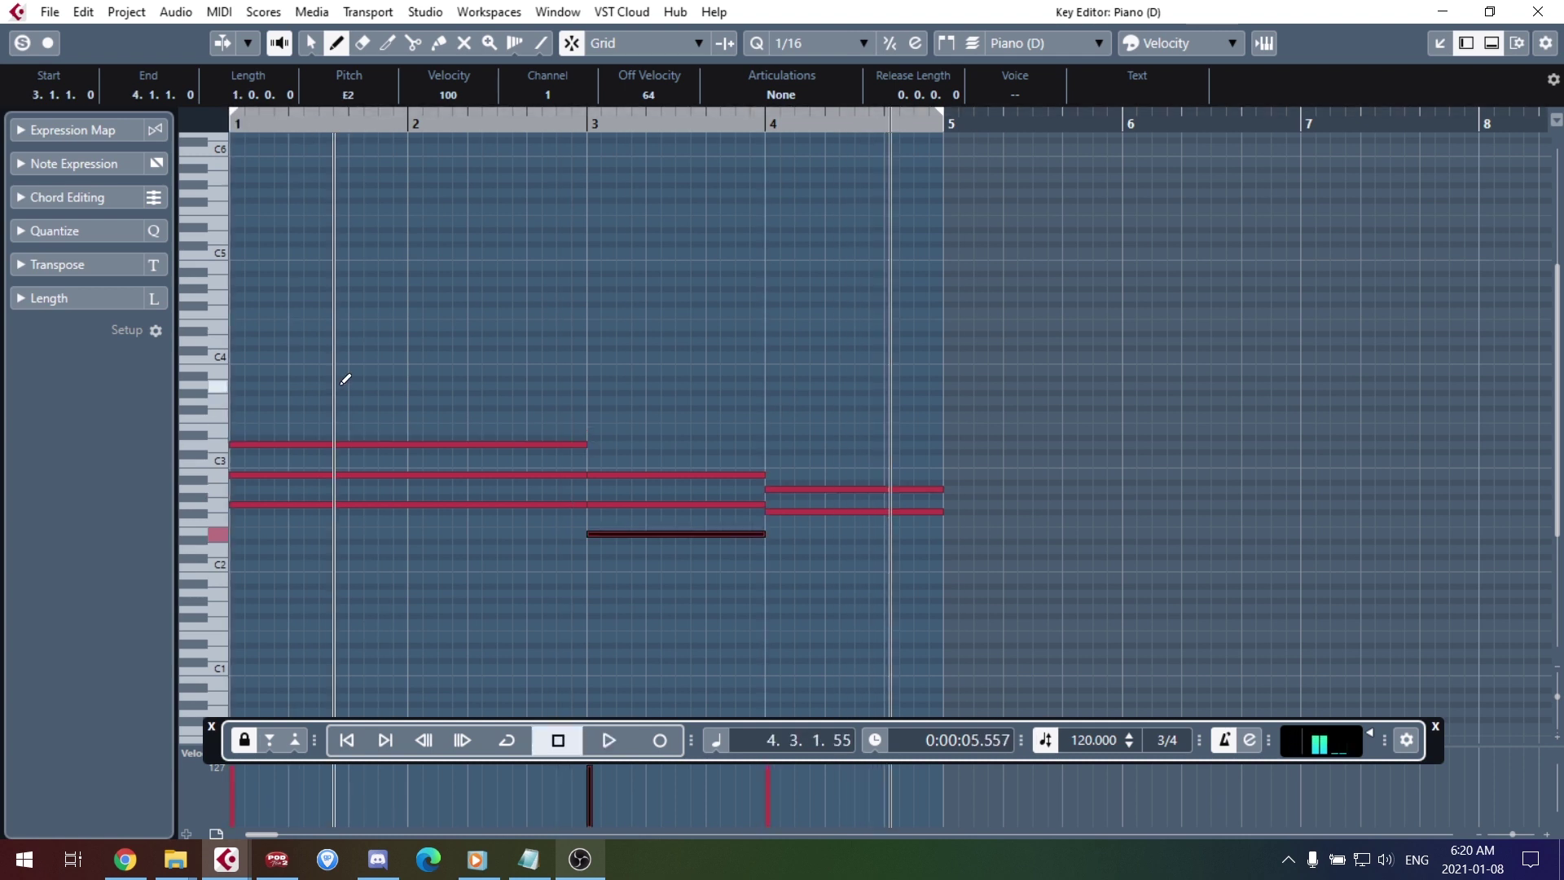
pyautogui.click(236, 124)
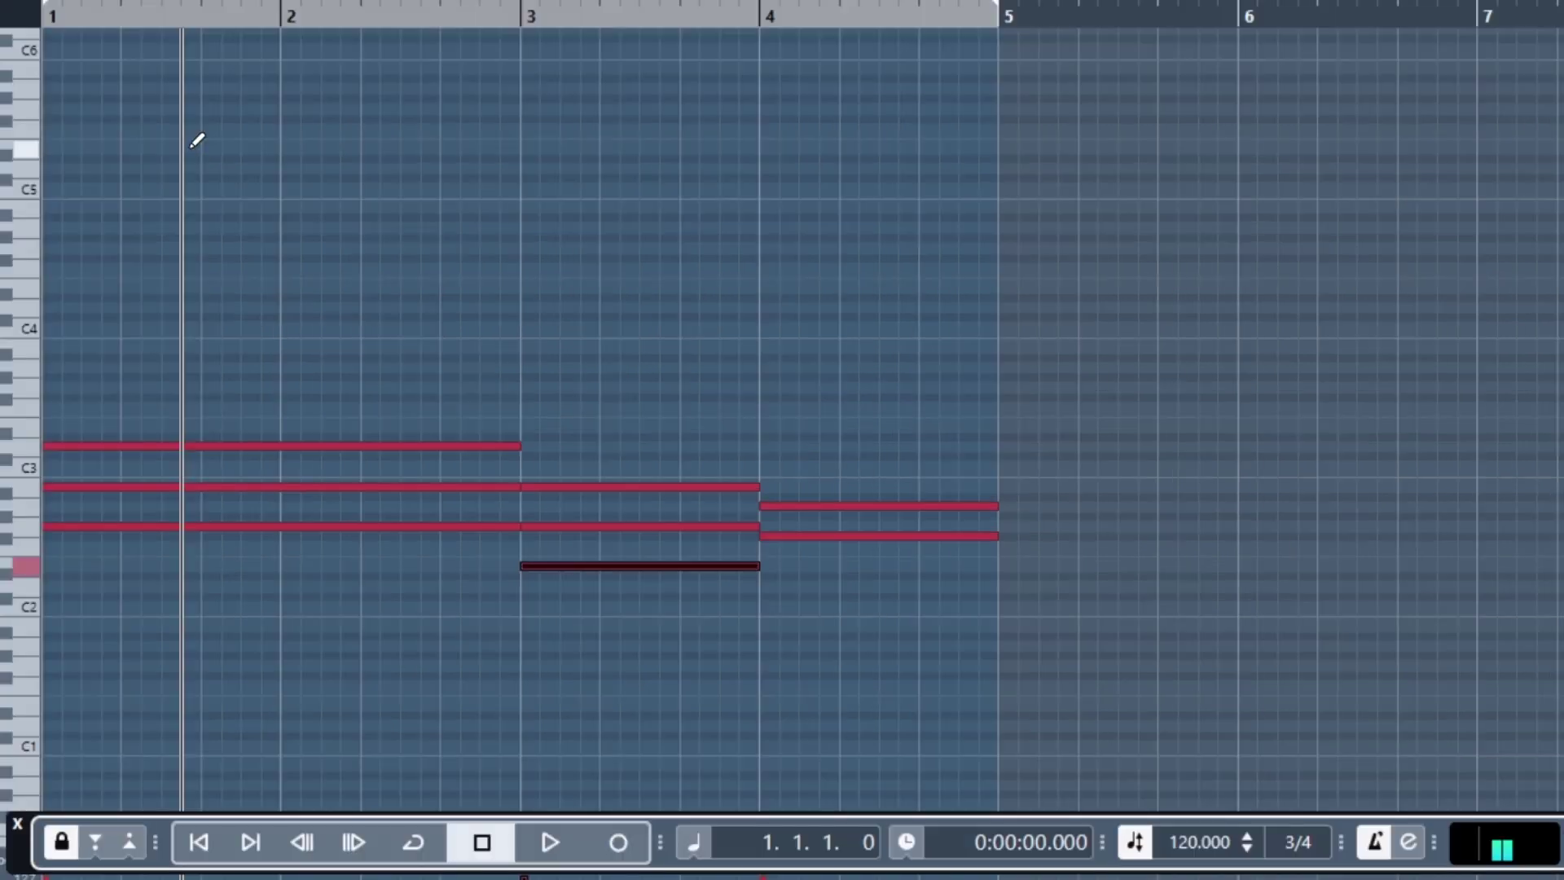
# Step: Duplicate the Piano and Piano (D) parts to bars 5 to 8 in the project window
pyautogui.hotkey('ctrl', 'w')
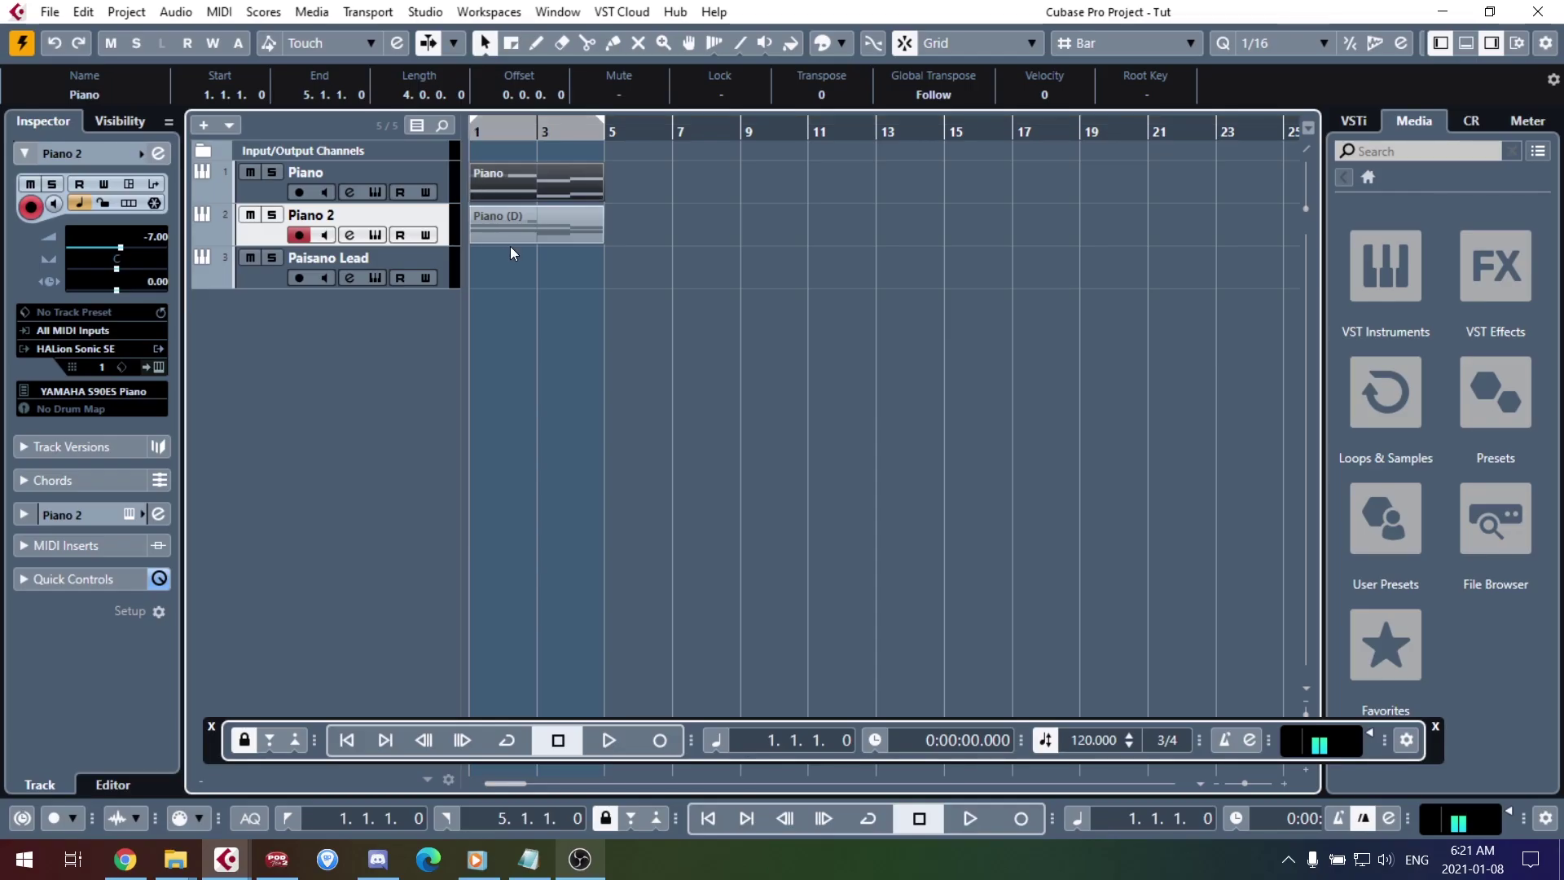
pyautogui.click(1278, 777)
pyautogui.click(511, 296)
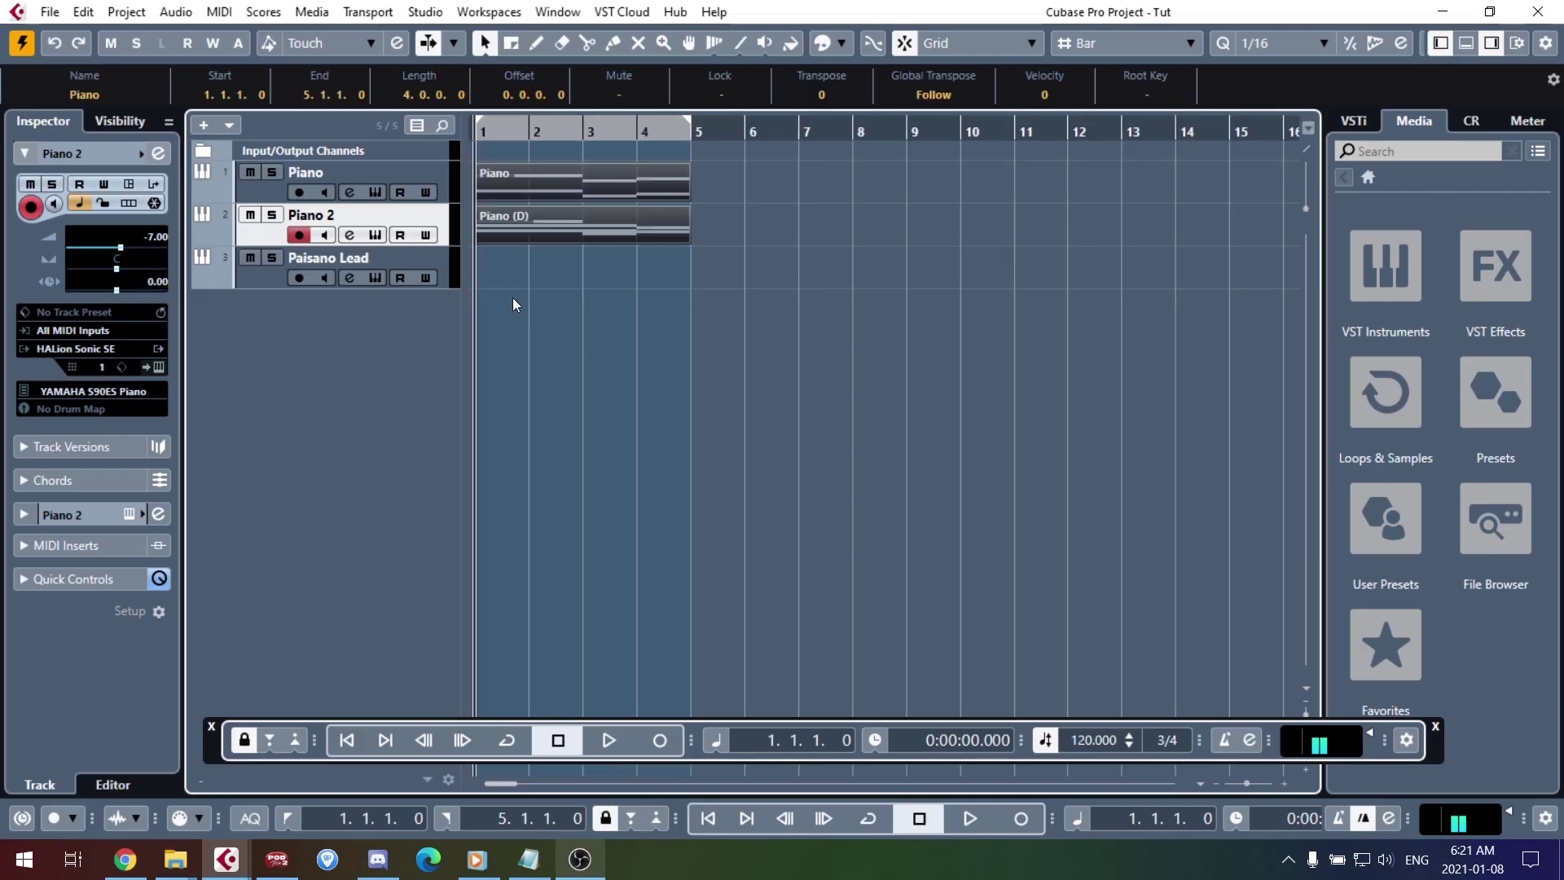
pyautogui.click(277, 192)
pyautogui.click(691, 127)
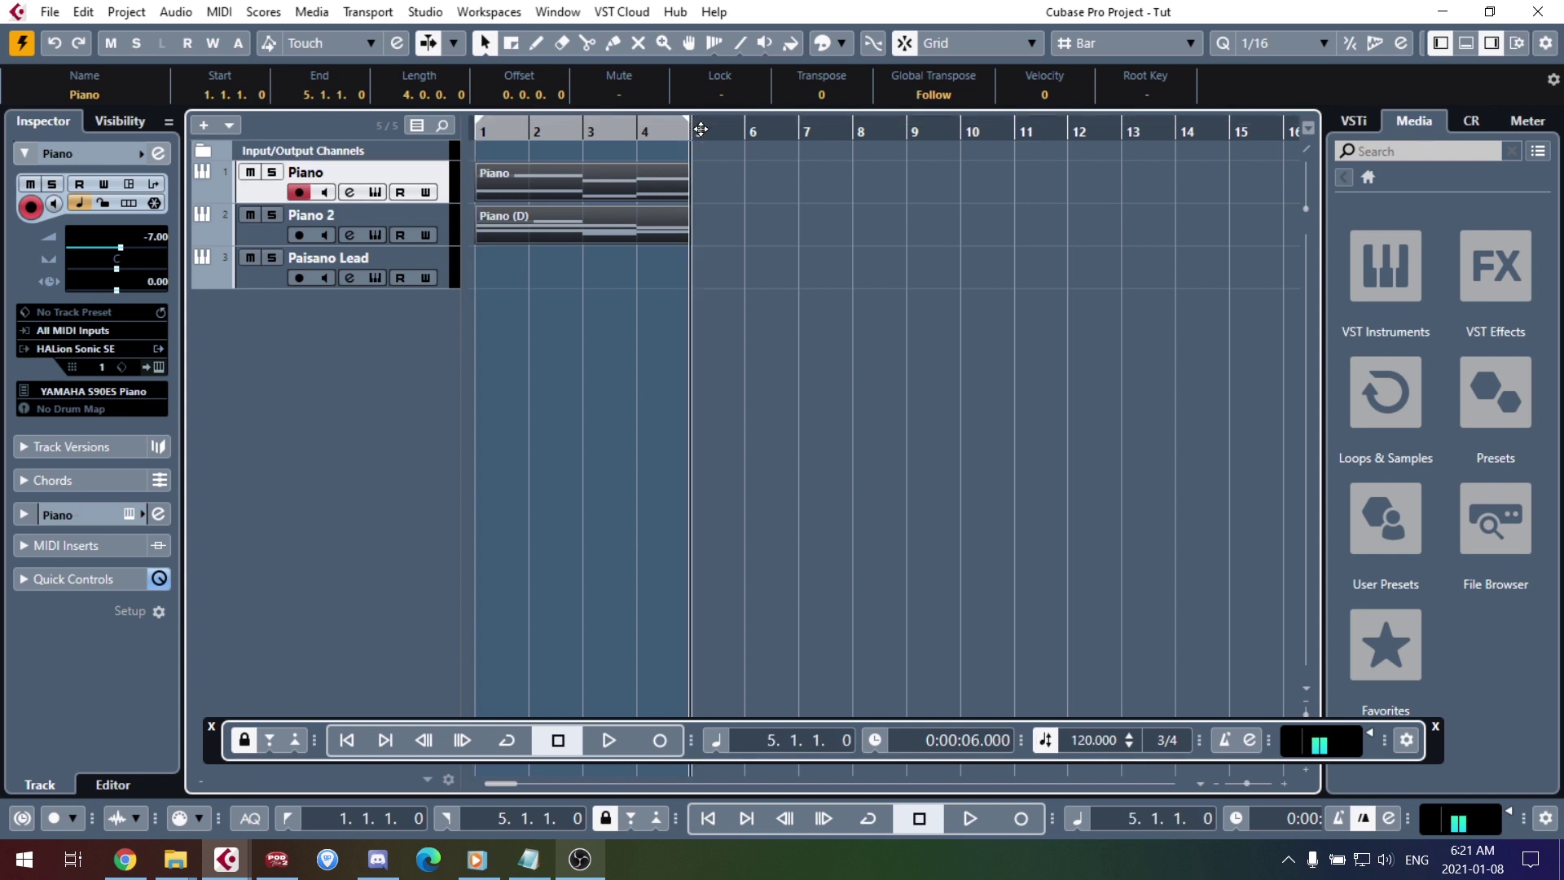
pyautogui.hotkey('ctrl', 'd')
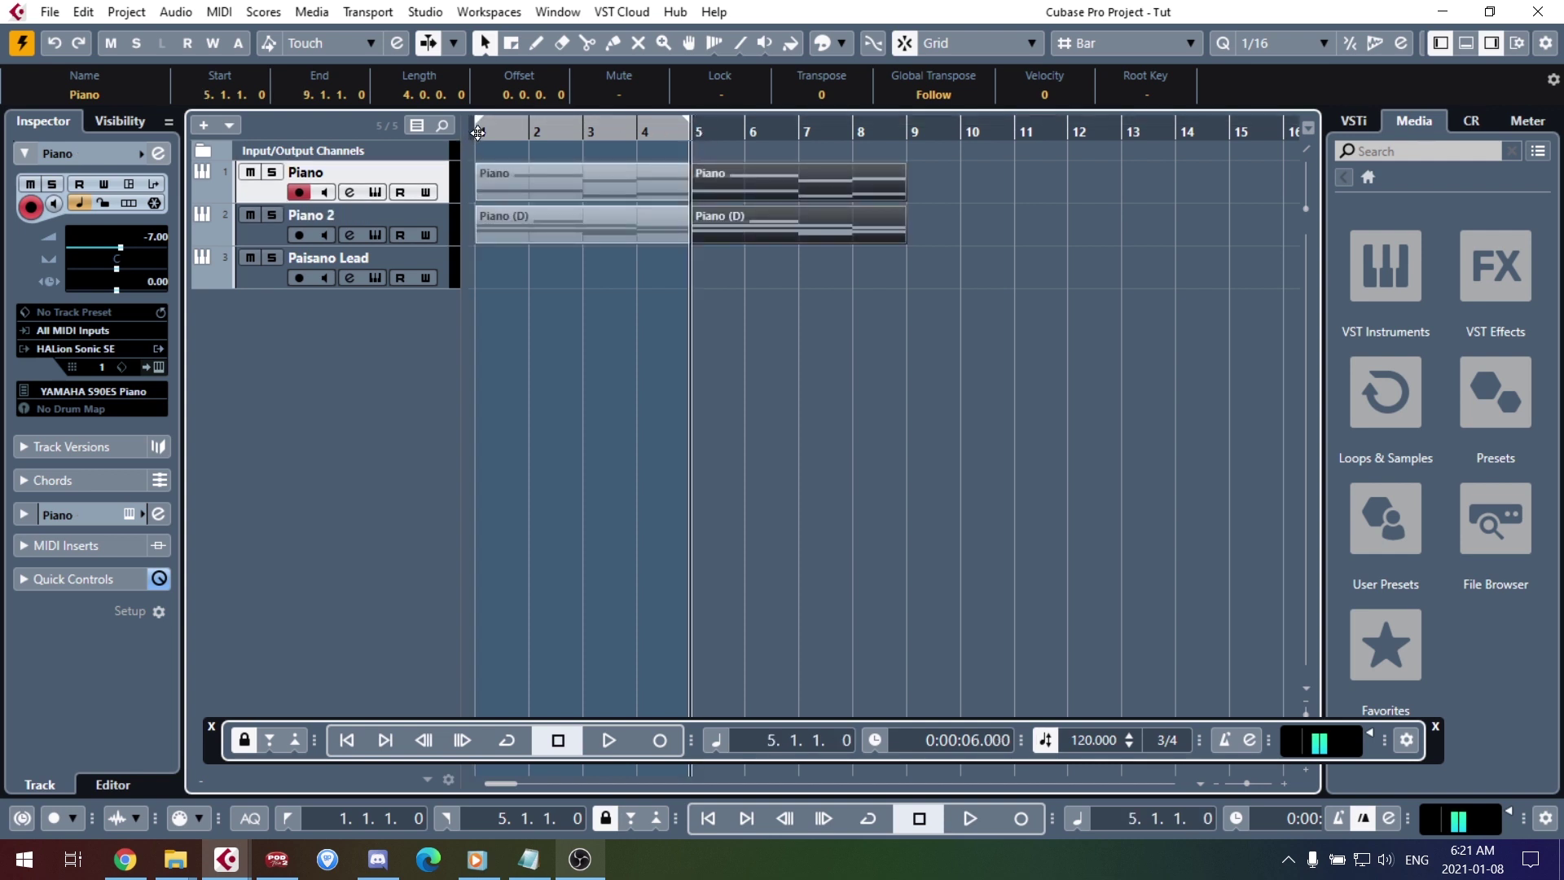
pyautogui.click(478, 131)
# Step: Create a four-bar part on the Paisano Lead track, draw a G4 note at its start and play the melody back
pyautogui.click(261, 259)
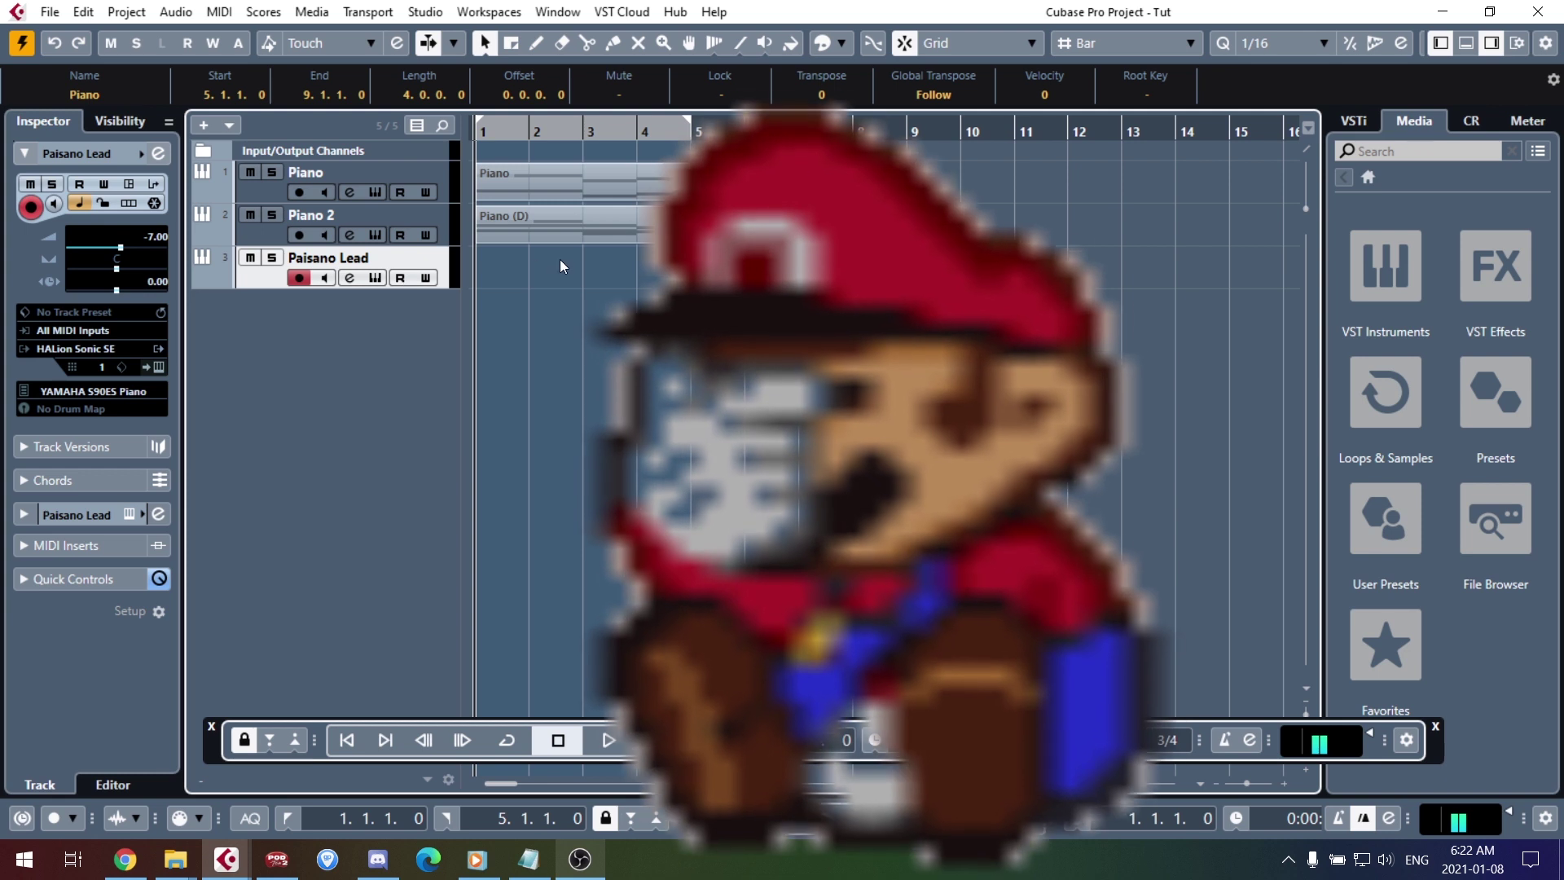
pyautogui.doubleClick(557, 261)
pyautogui.doubleClick(557, 262)
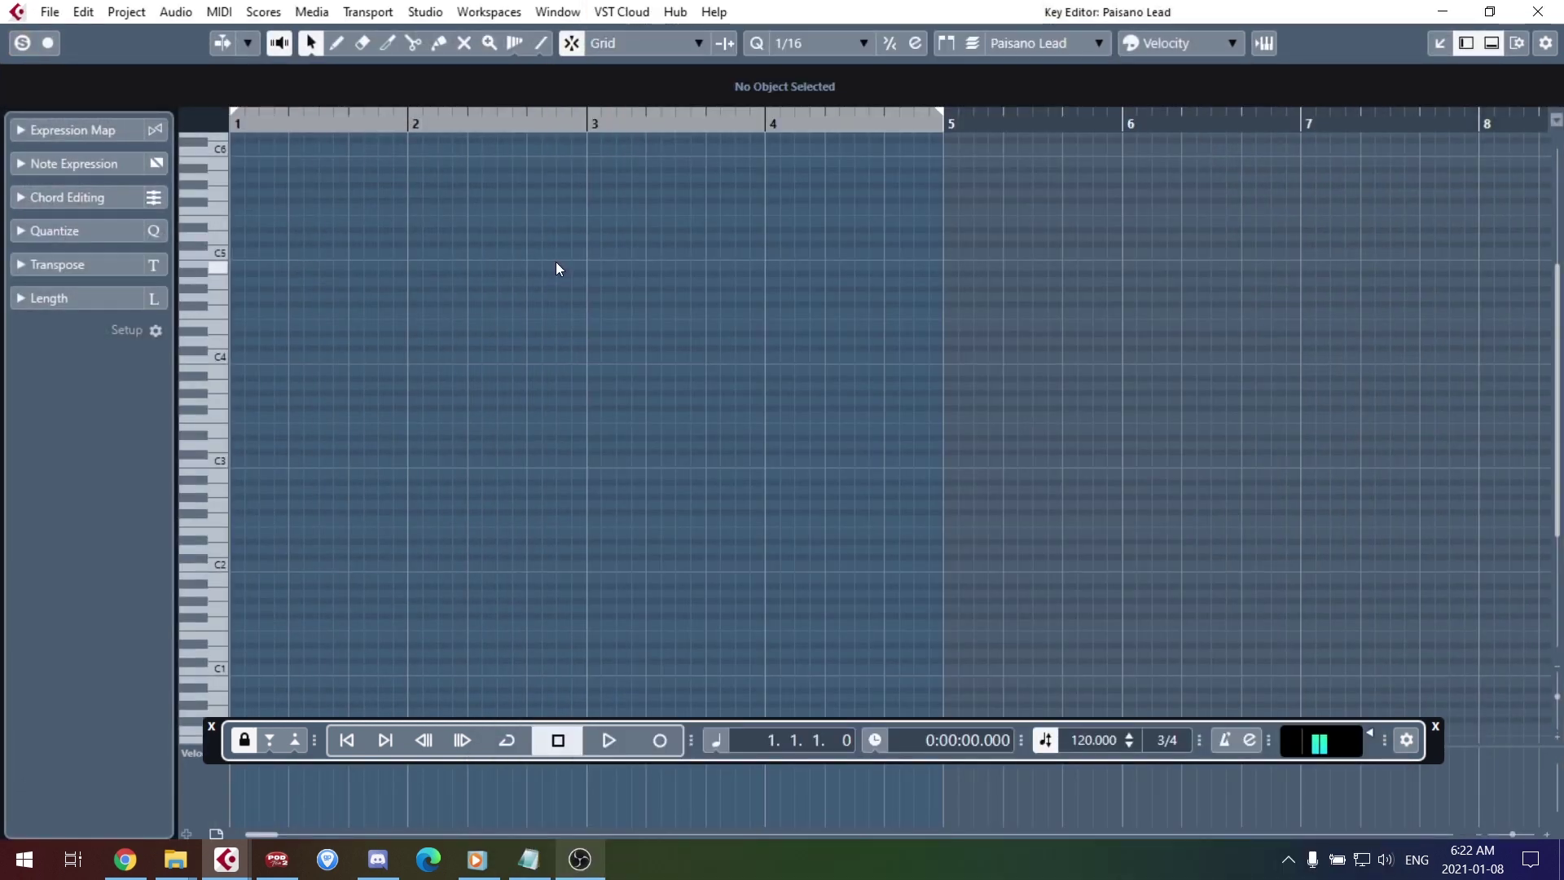
pyautogui.click(338, 43)
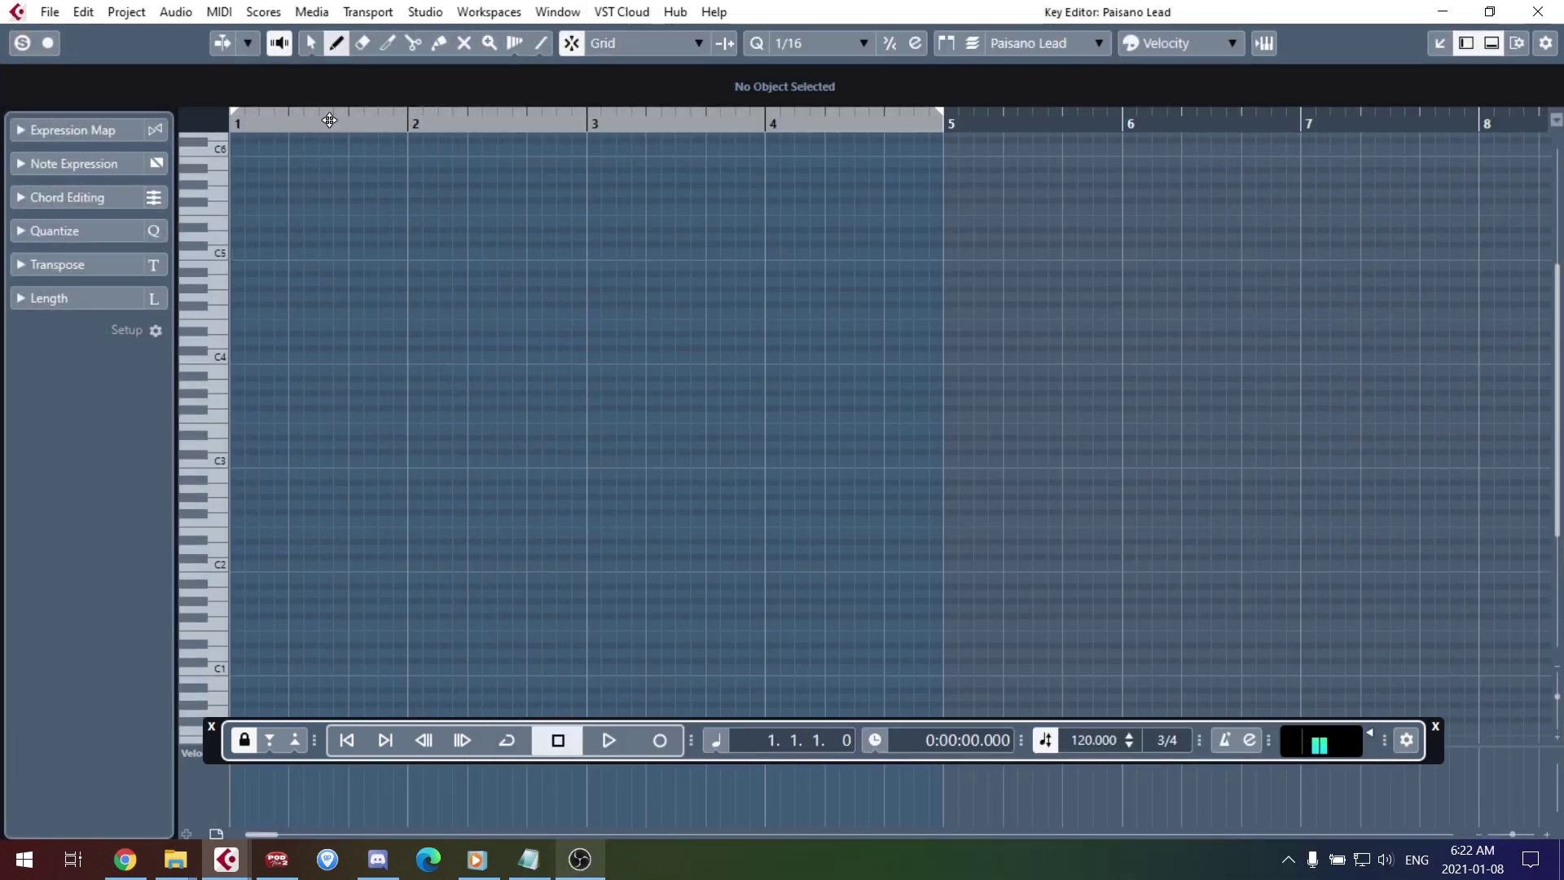
pyautogui.moveTo(236, 296); pyautogui.dragTo(290, 296)
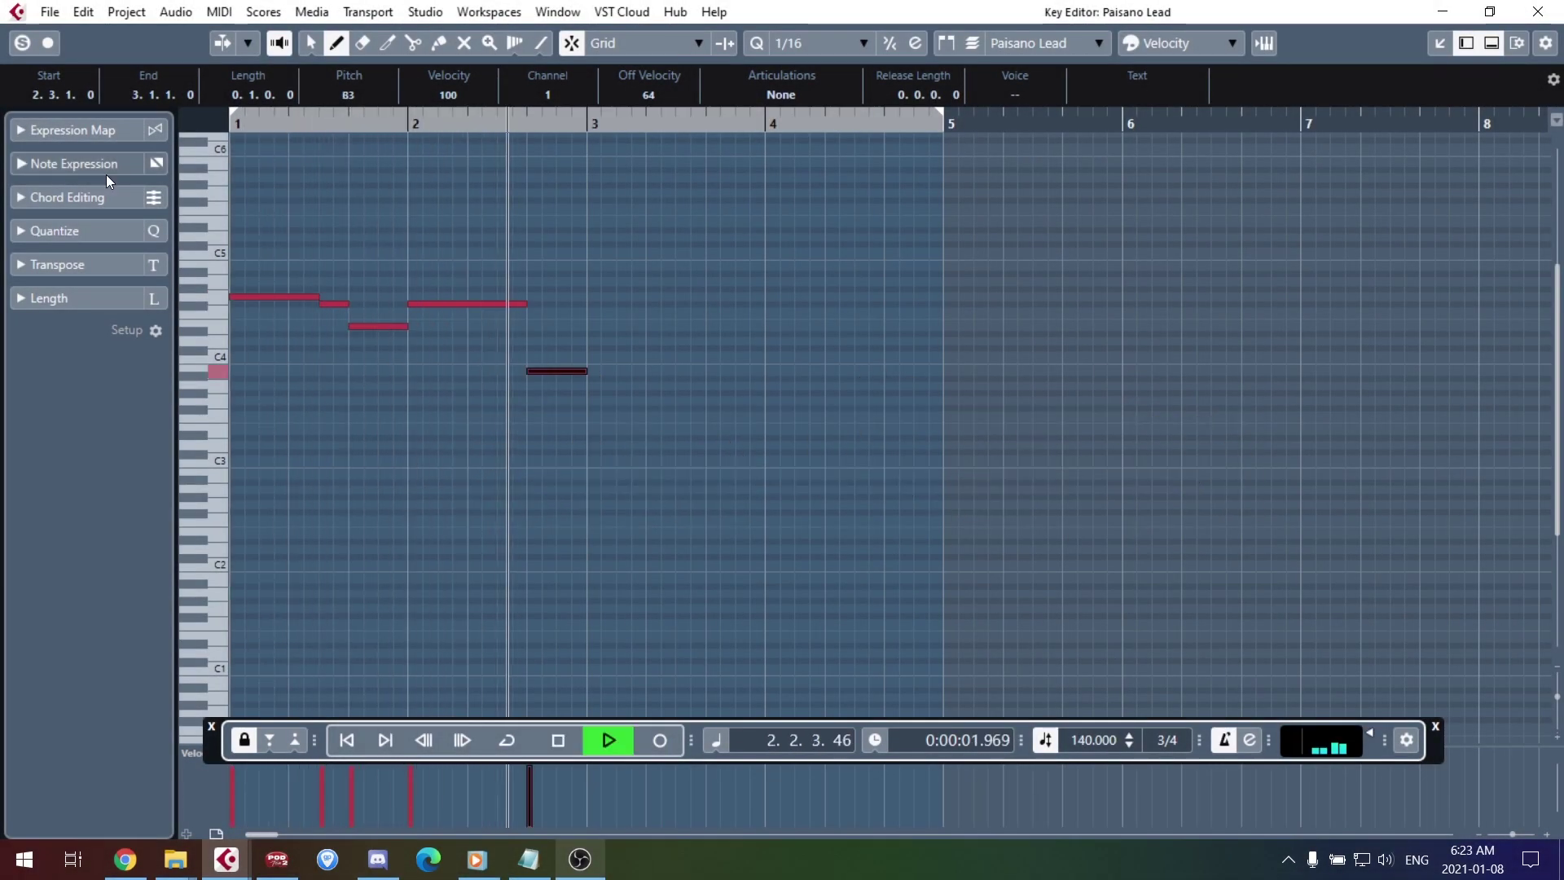
pyautogui.press('space')
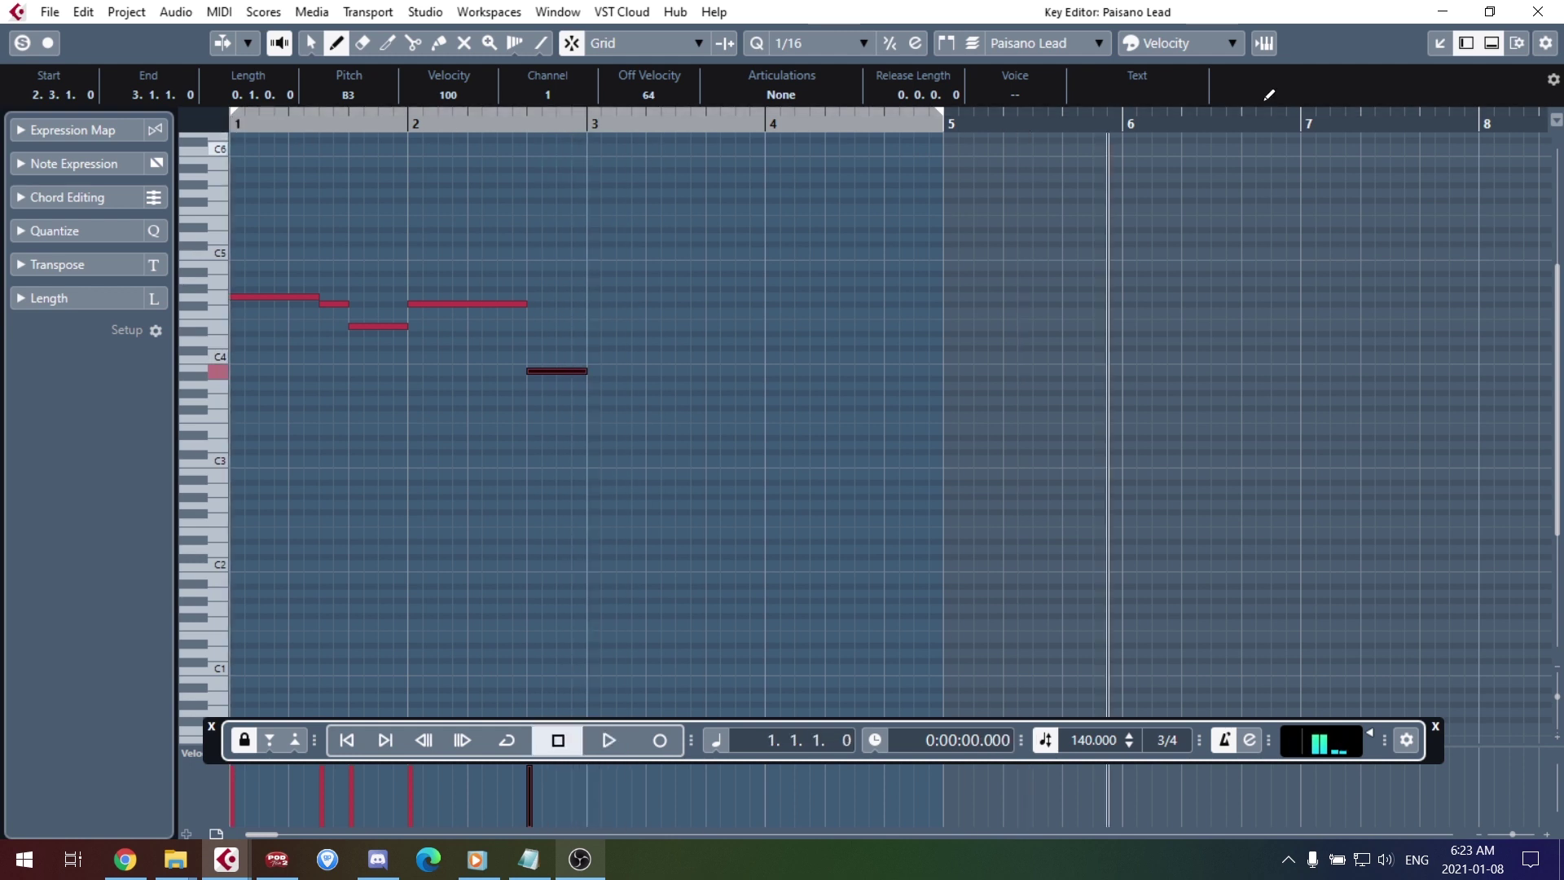
# Step: Lower the bar 2 bass notes in the Piano part to D1 and D0
pyautogui.click(1538, 11)
pyautogui.doubleClick(486, 166)
pyautogui.press('Down')
pyautogui.press('Down')
pyautogui.press('Down')
# Step: Play the Piano part's revised bass line back several times from the start of bar 1
pyautogui.click(238, 126)
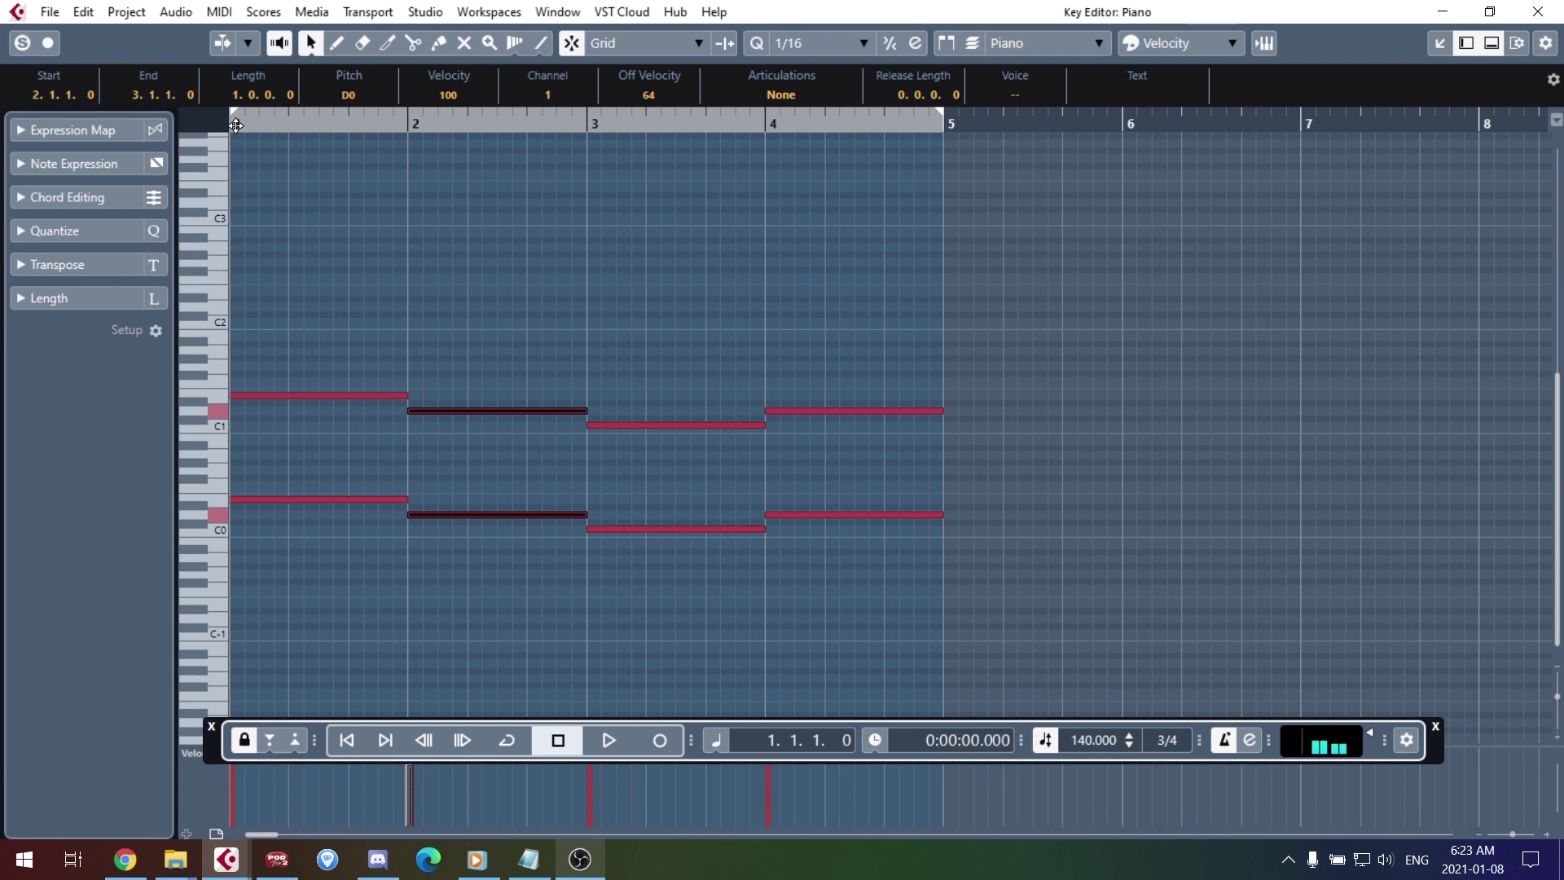
pyautogui.press('space')
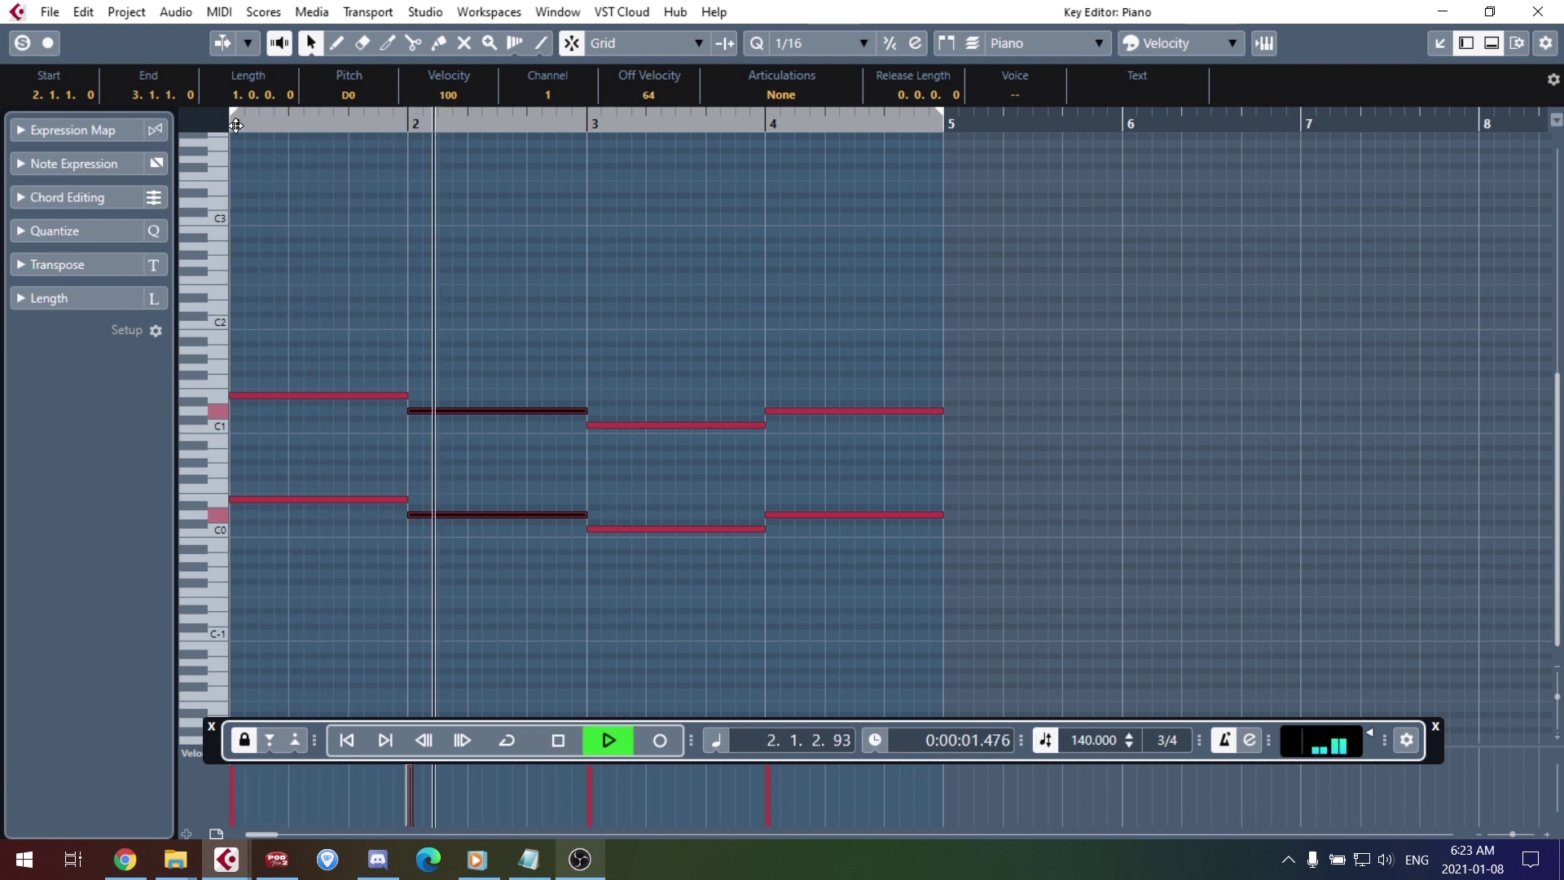
pyautogui.press('space')
pyautogui.click(236, 124)
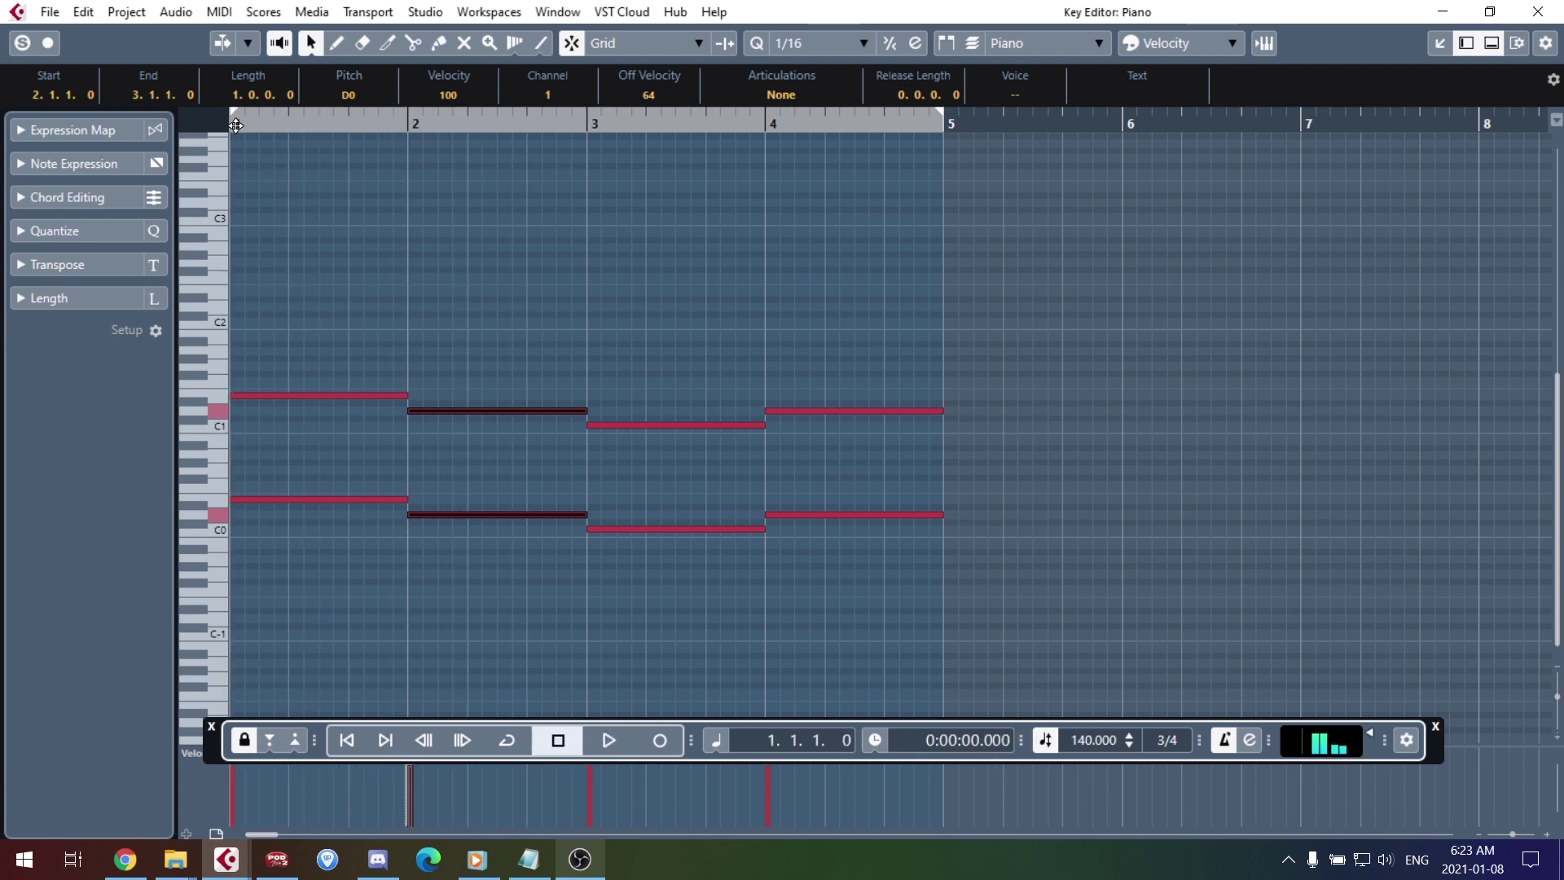
pyautogui.press('space')
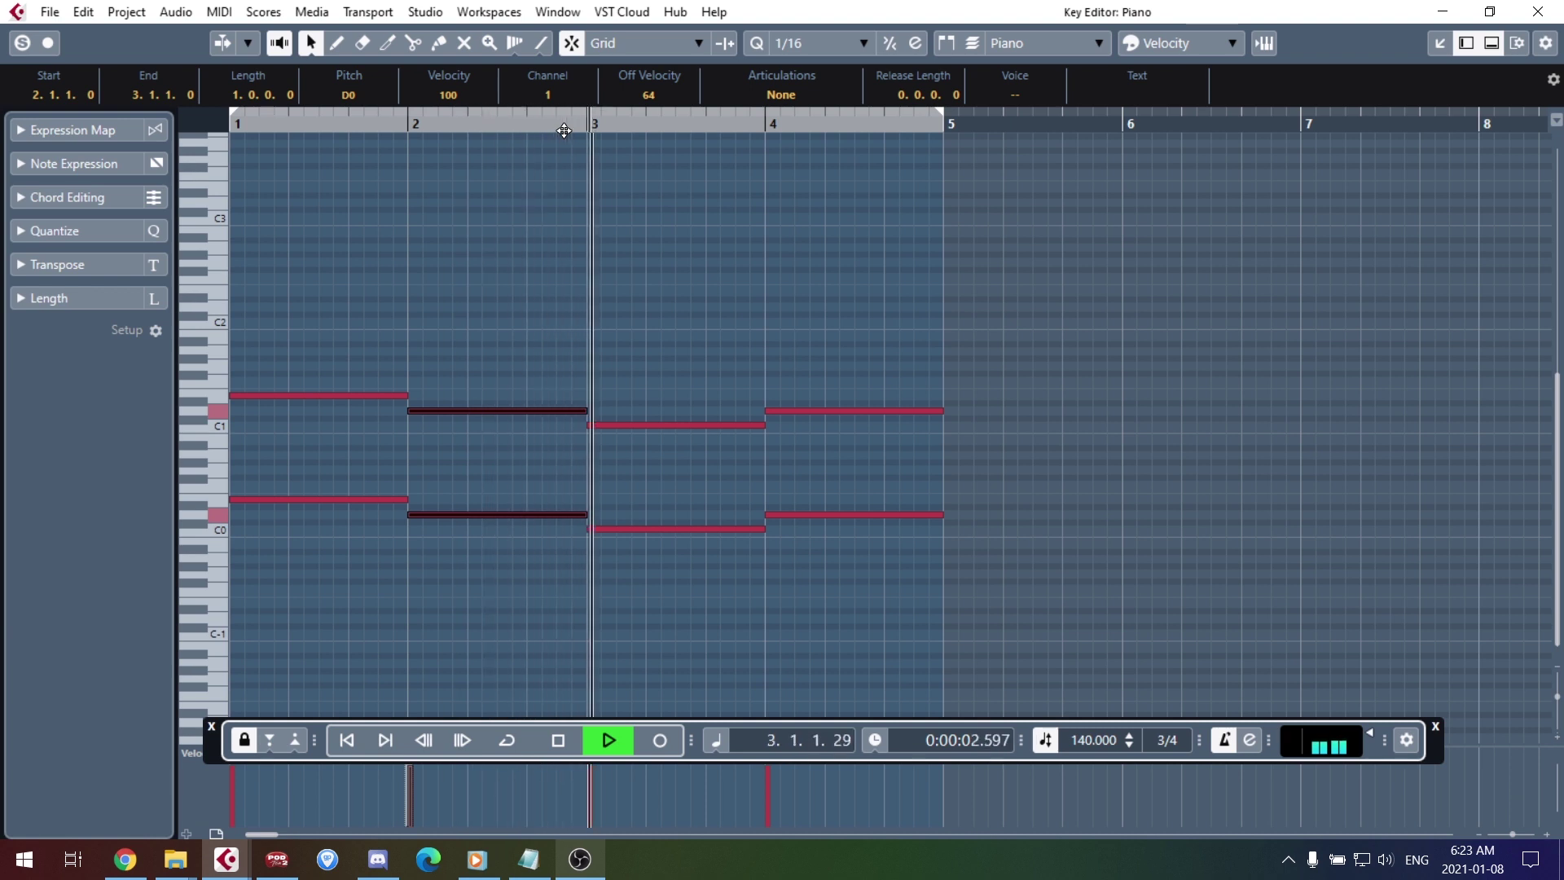
pyautogui.press('space')
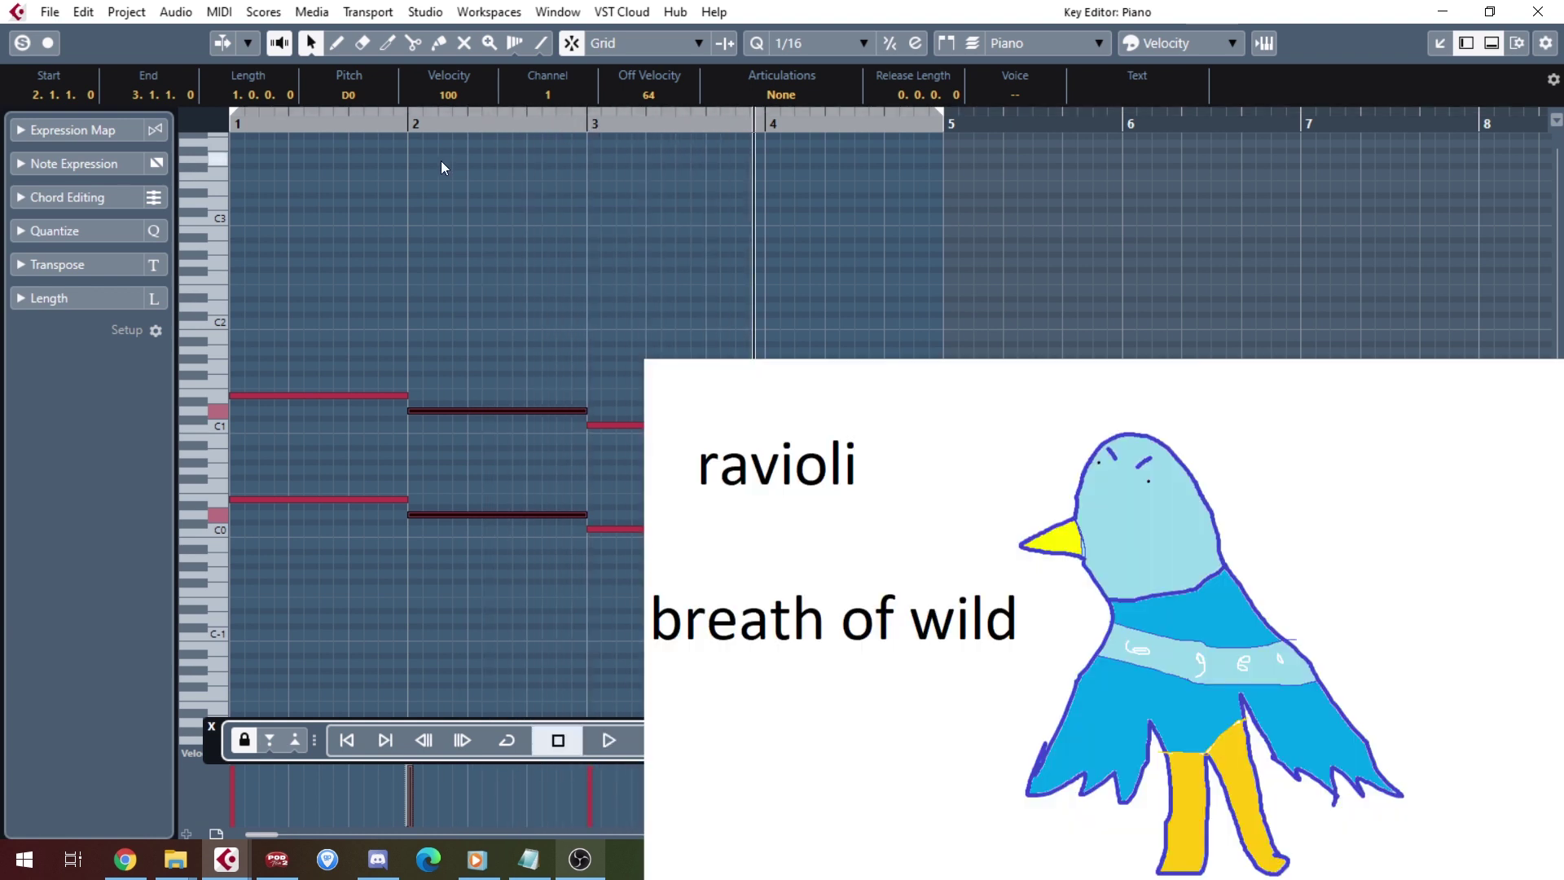
pyautogui.click(229, 124)
pyautogui.press('space')
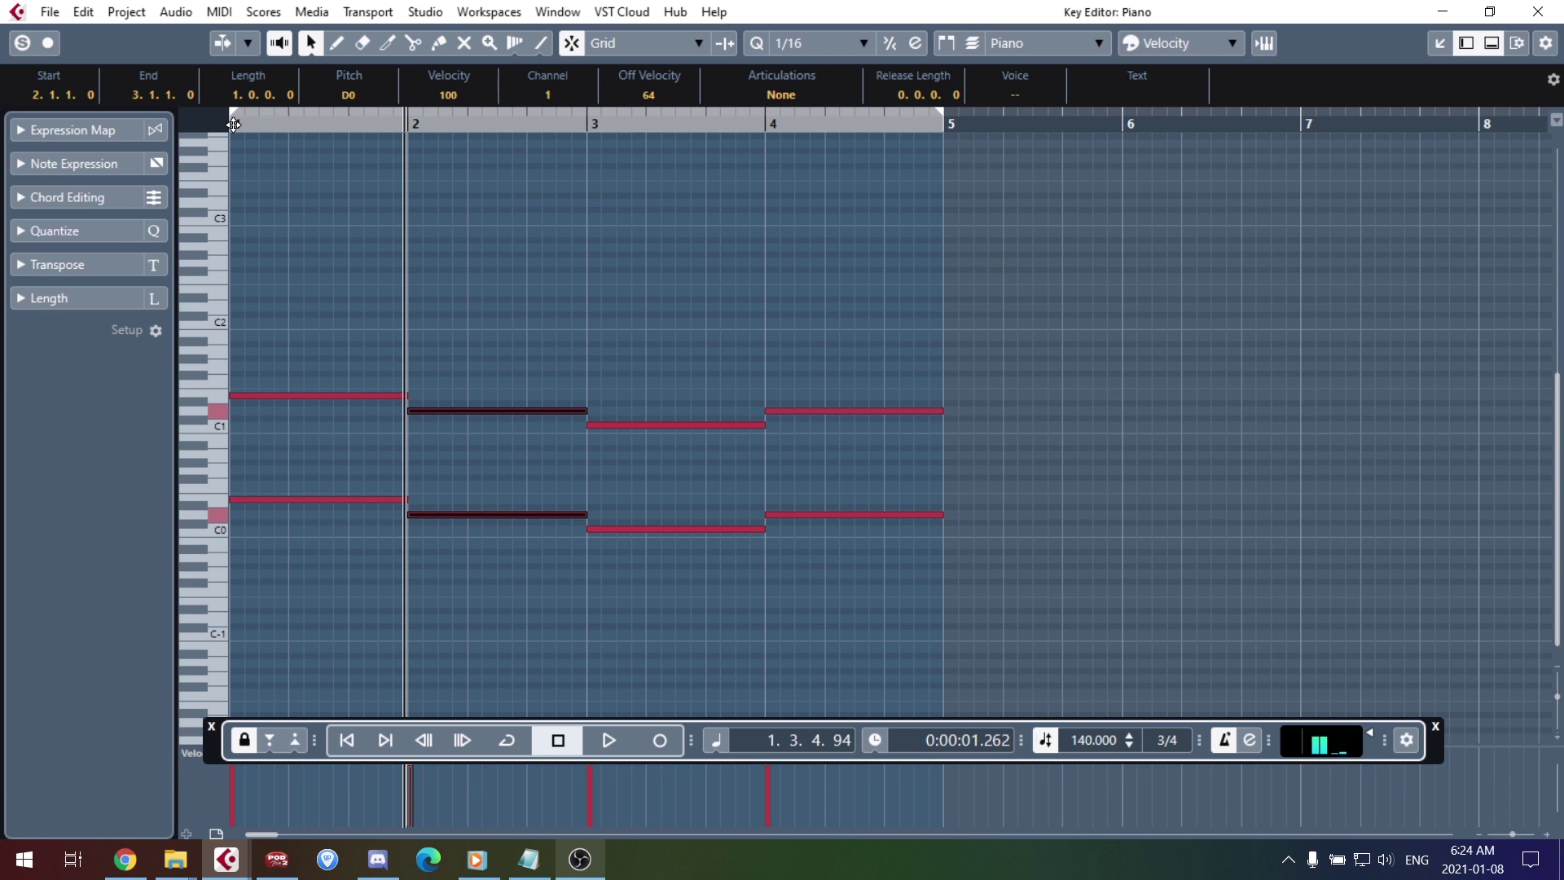
pyautogui.click(233, 124)
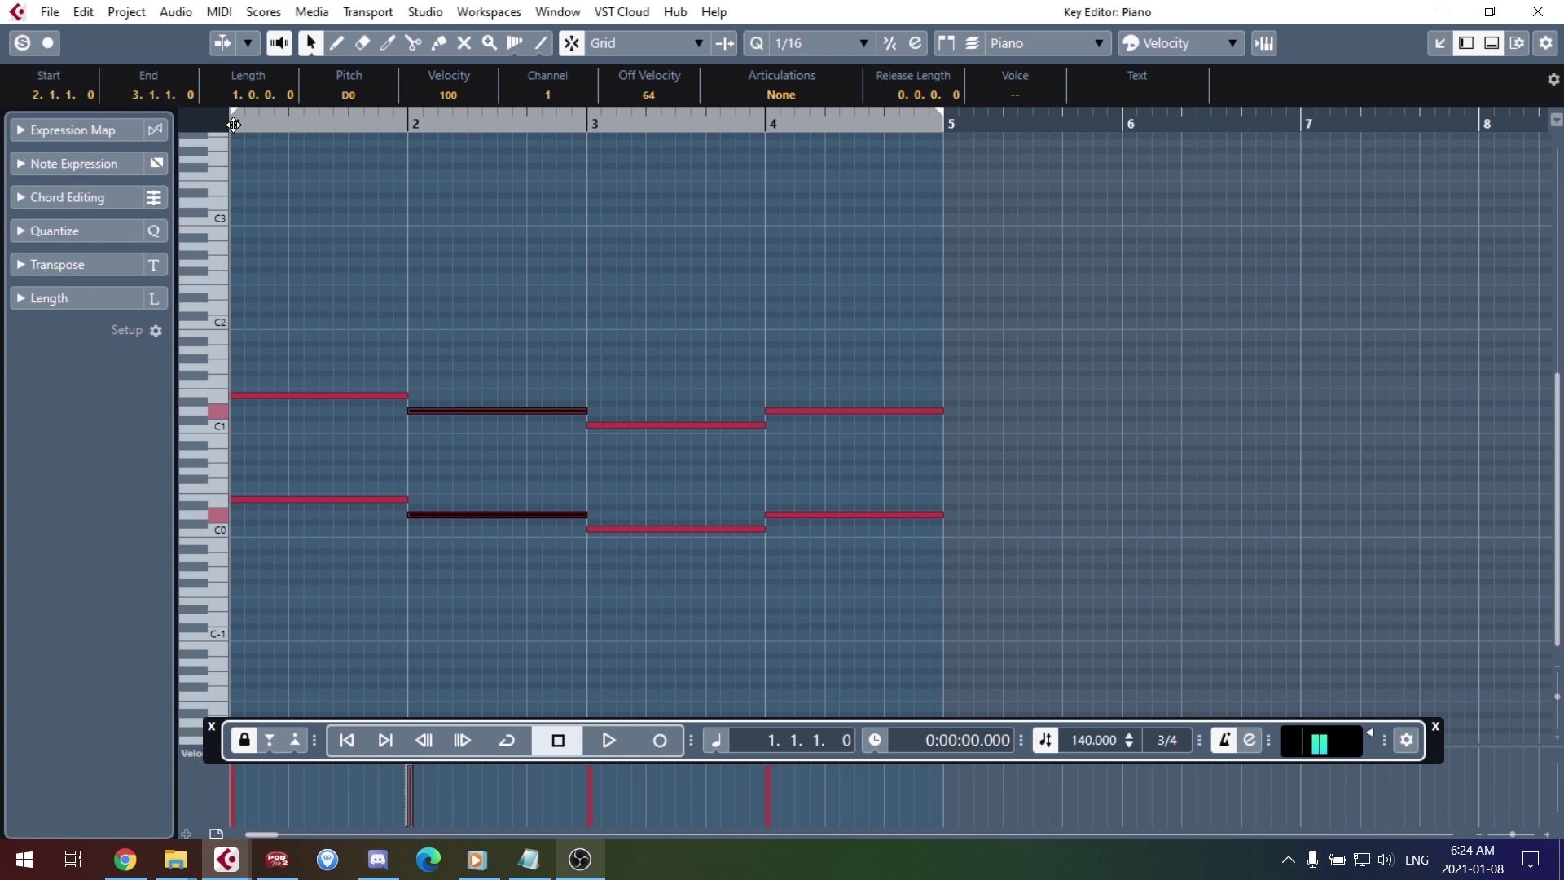
pyautogui.press('space')
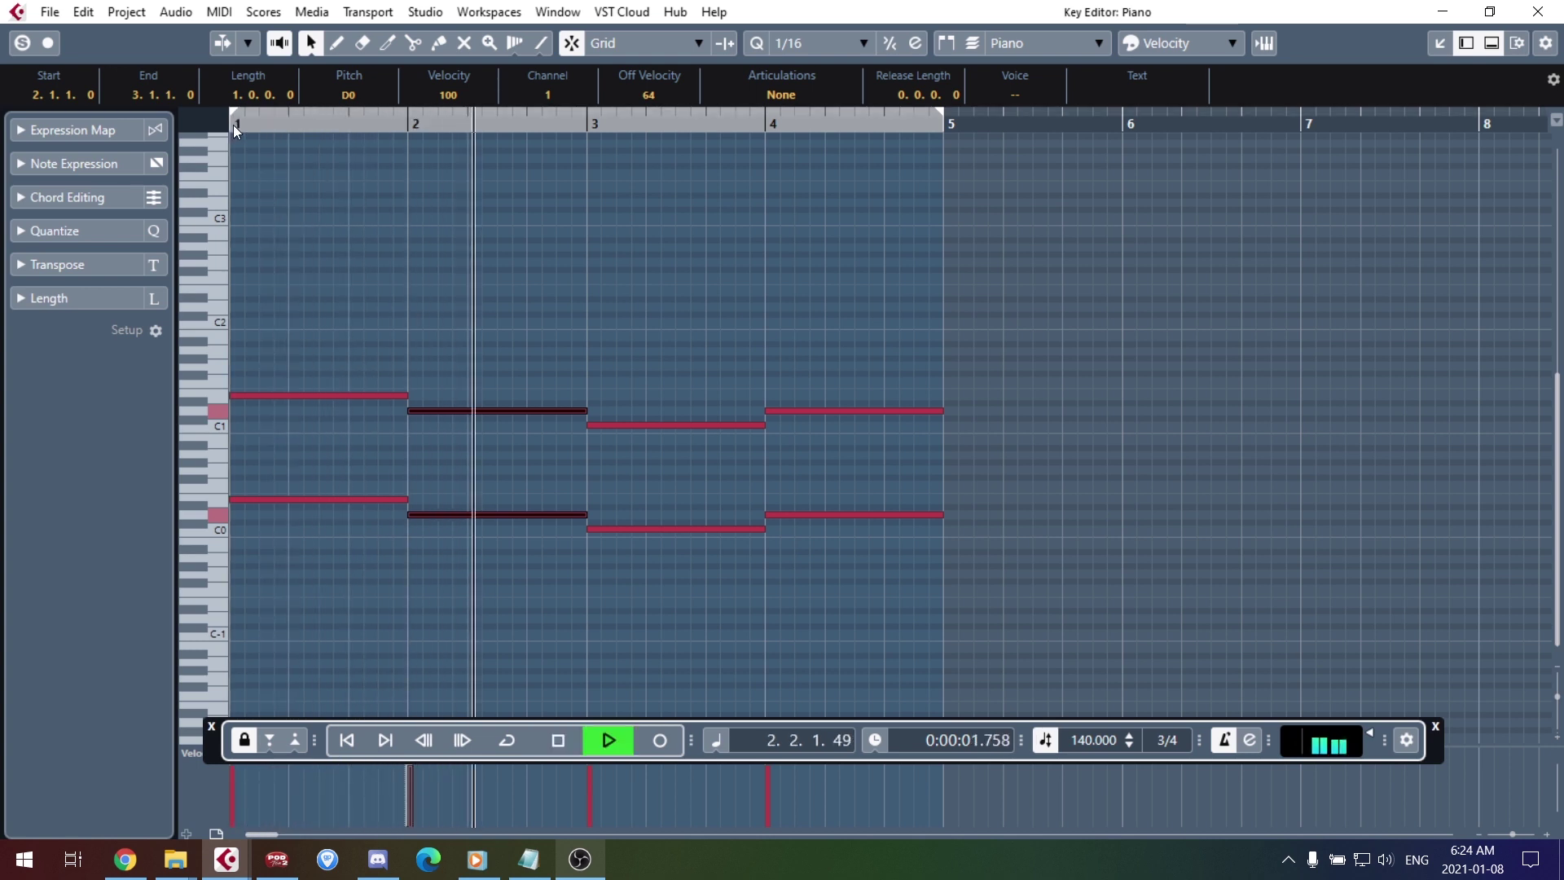
pyautogui.press('space')
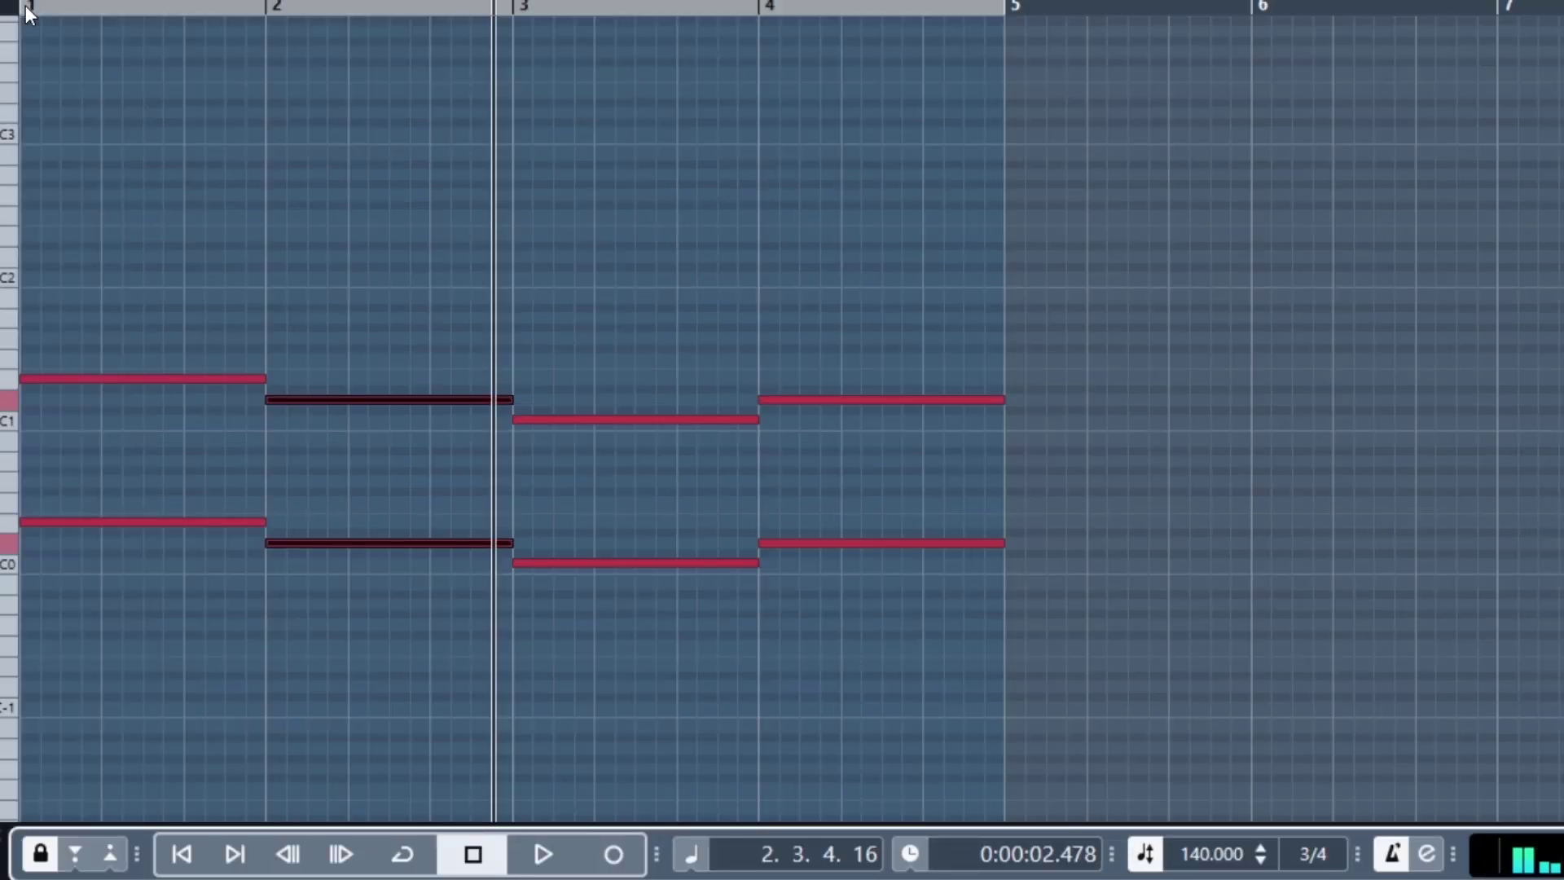
# Step: Play the Paisano Lead melody back from the start of bar 1
pyautogui.click(28, 12)
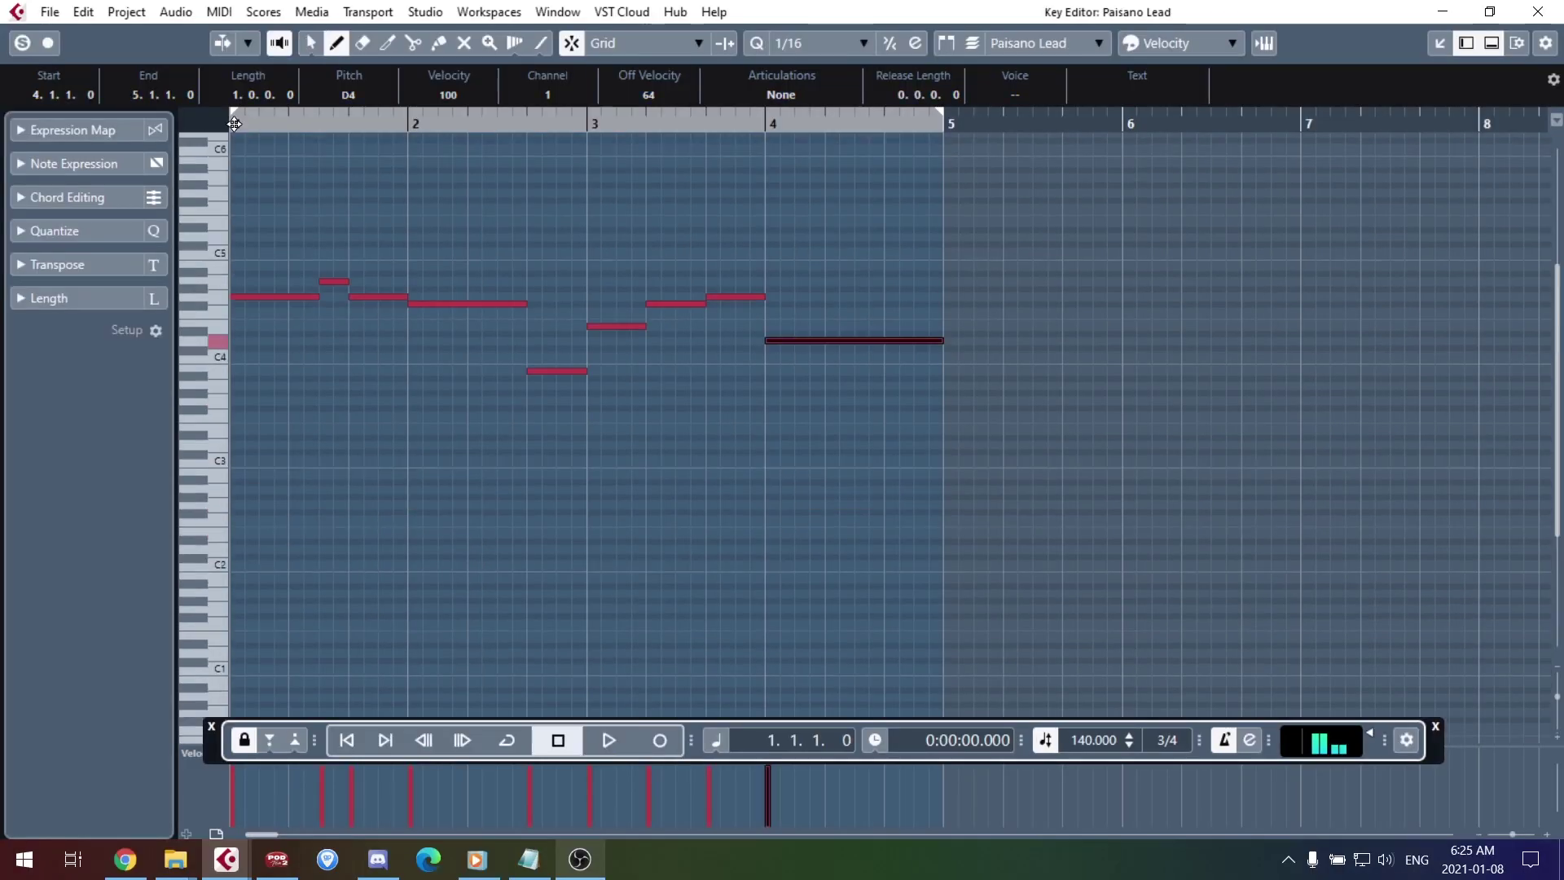
pyautogui.press('space')
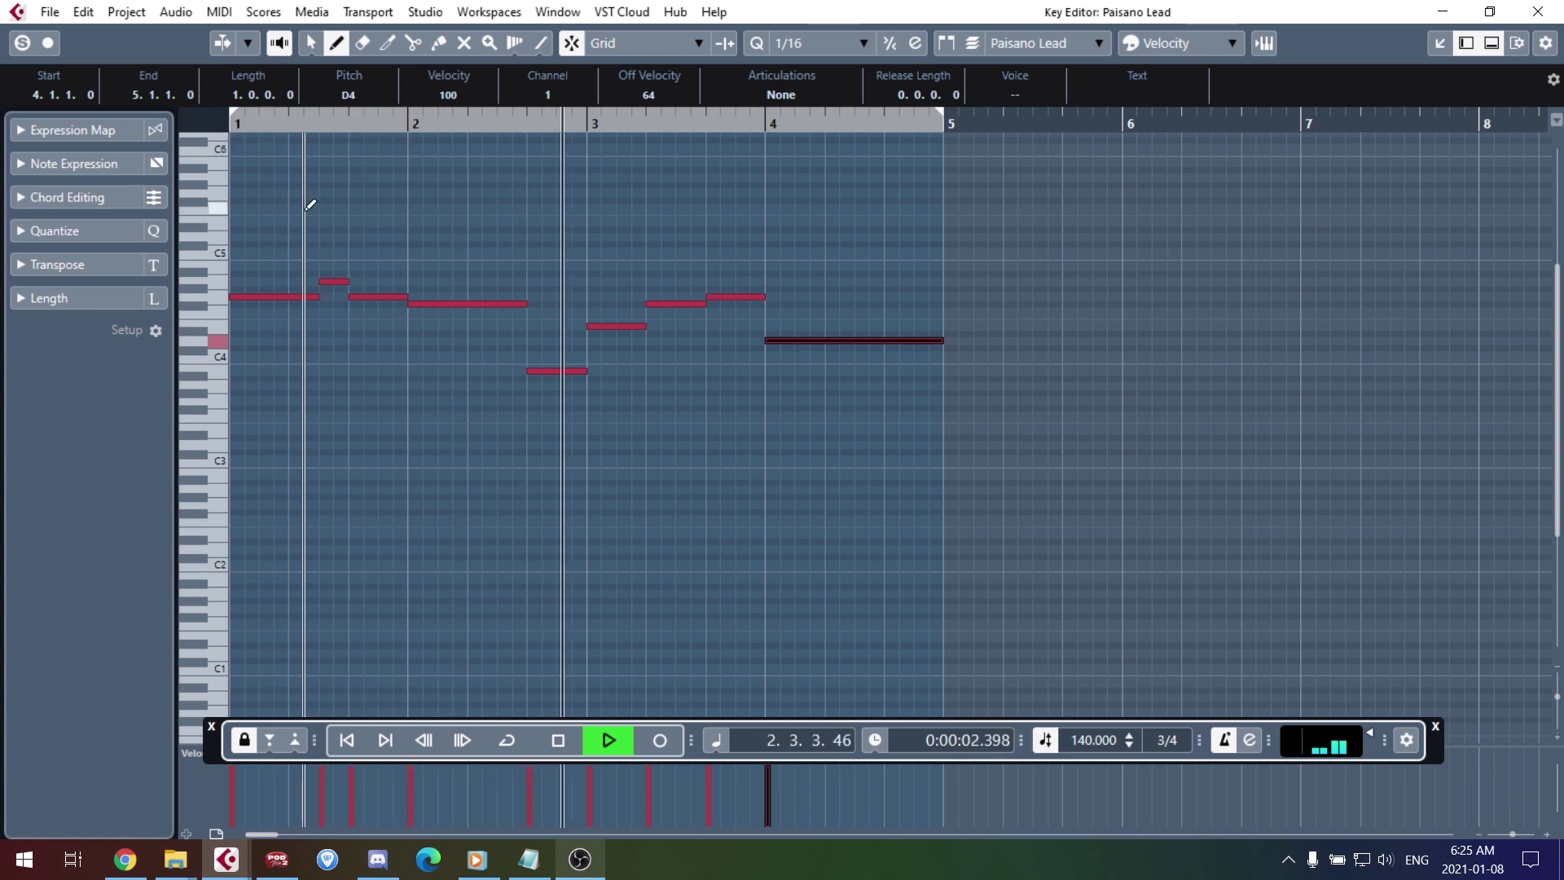
# Step: Try a rising run of sixteenth notes up to B4 on beat 2 of bar 3 in the melody and play it back
pyautogui.press('space')
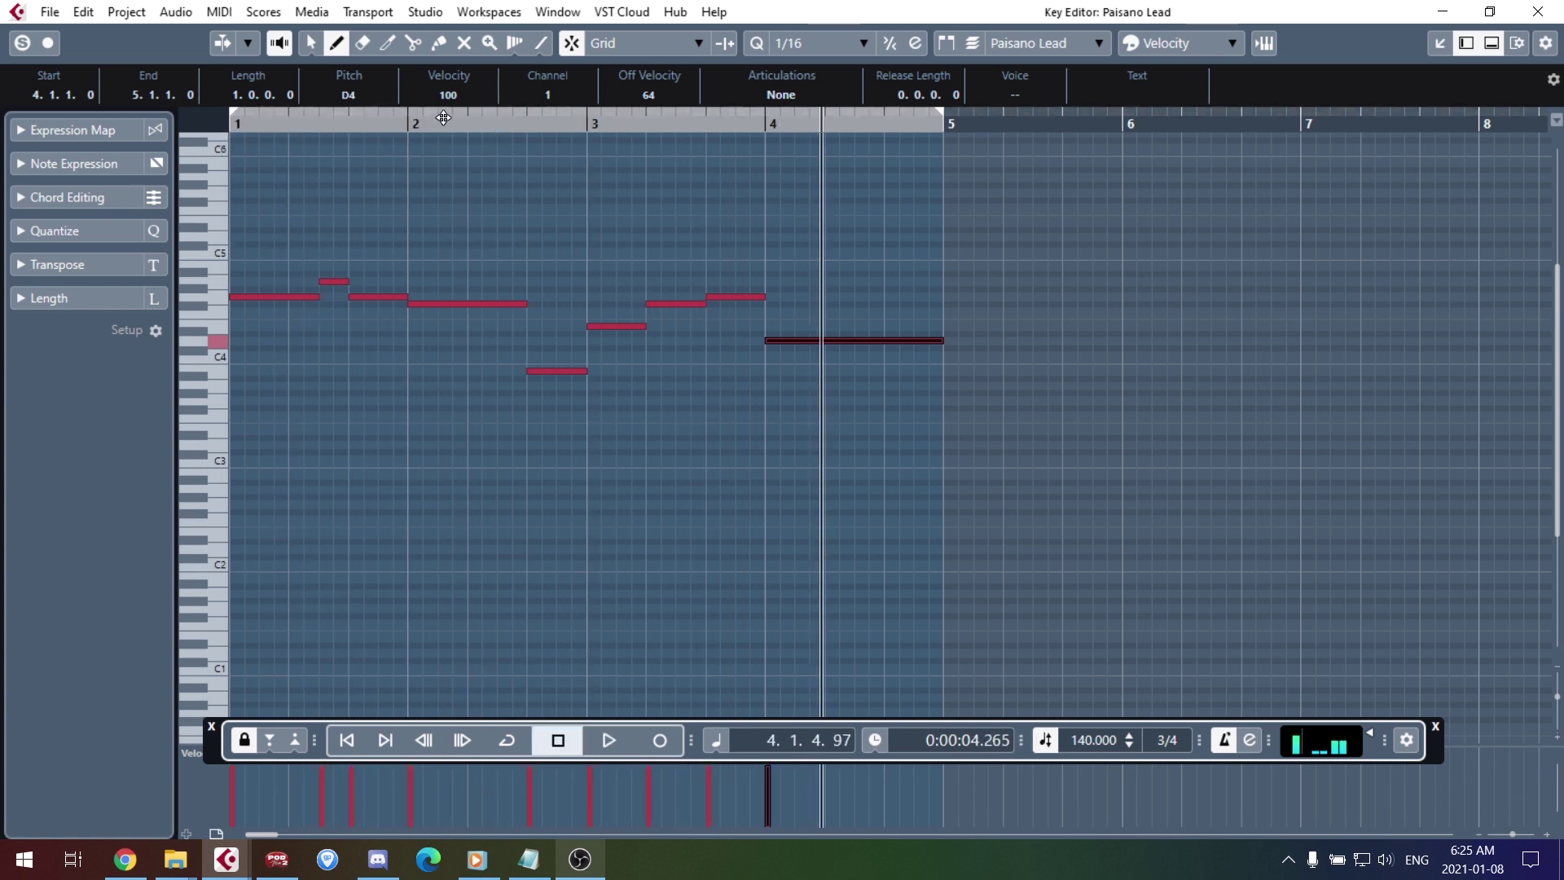
pyautogui.moveTo(653, 303); pyautogui.dragTo(698, 266)
pyautogui.press('space')
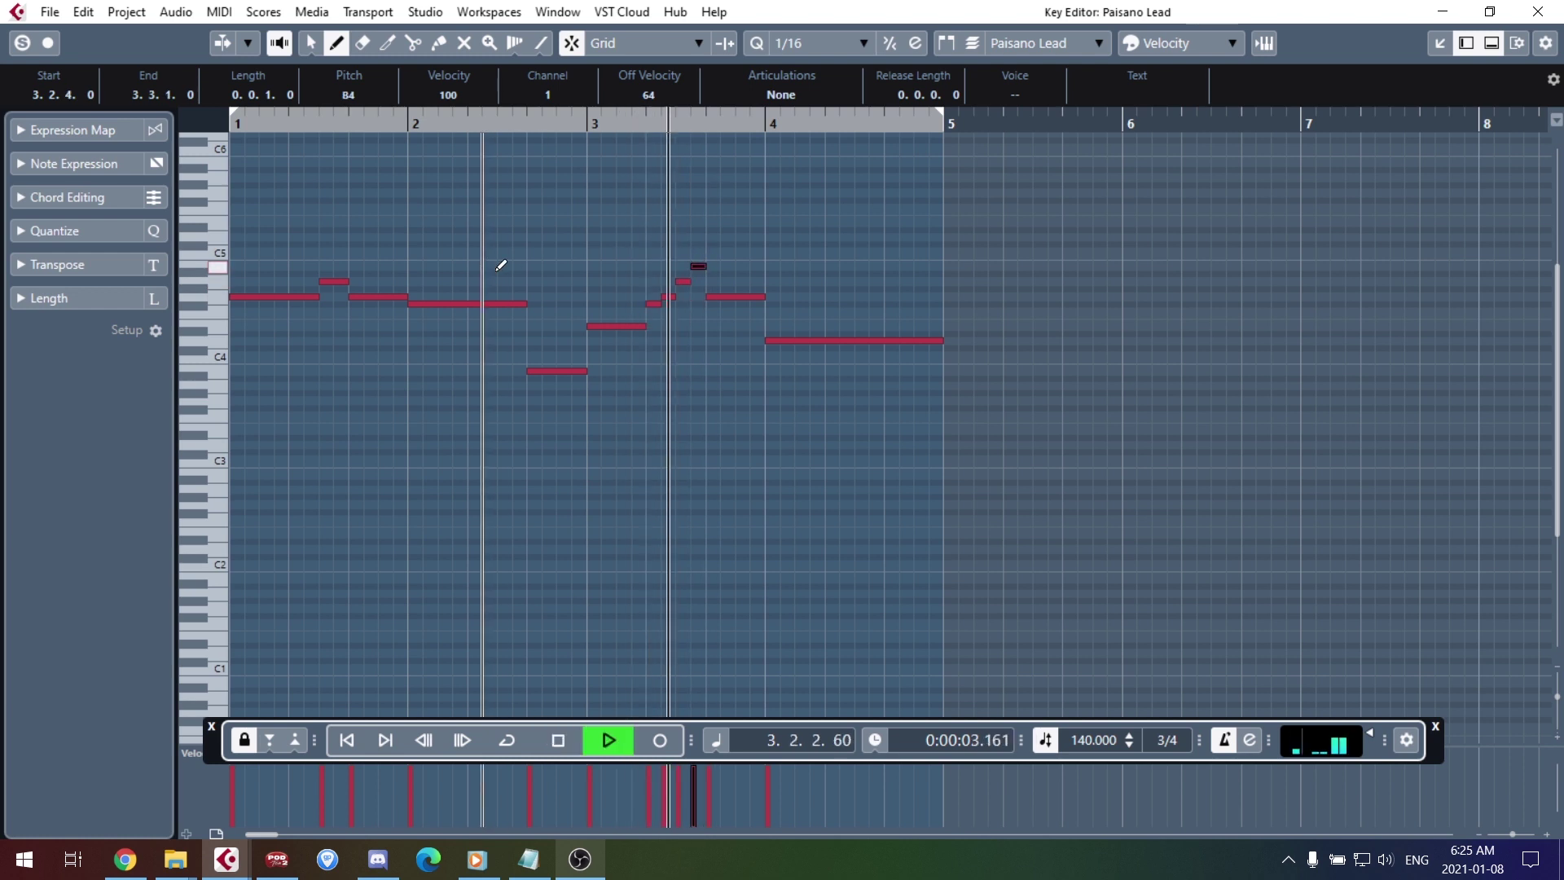
pyautogui.press('space')
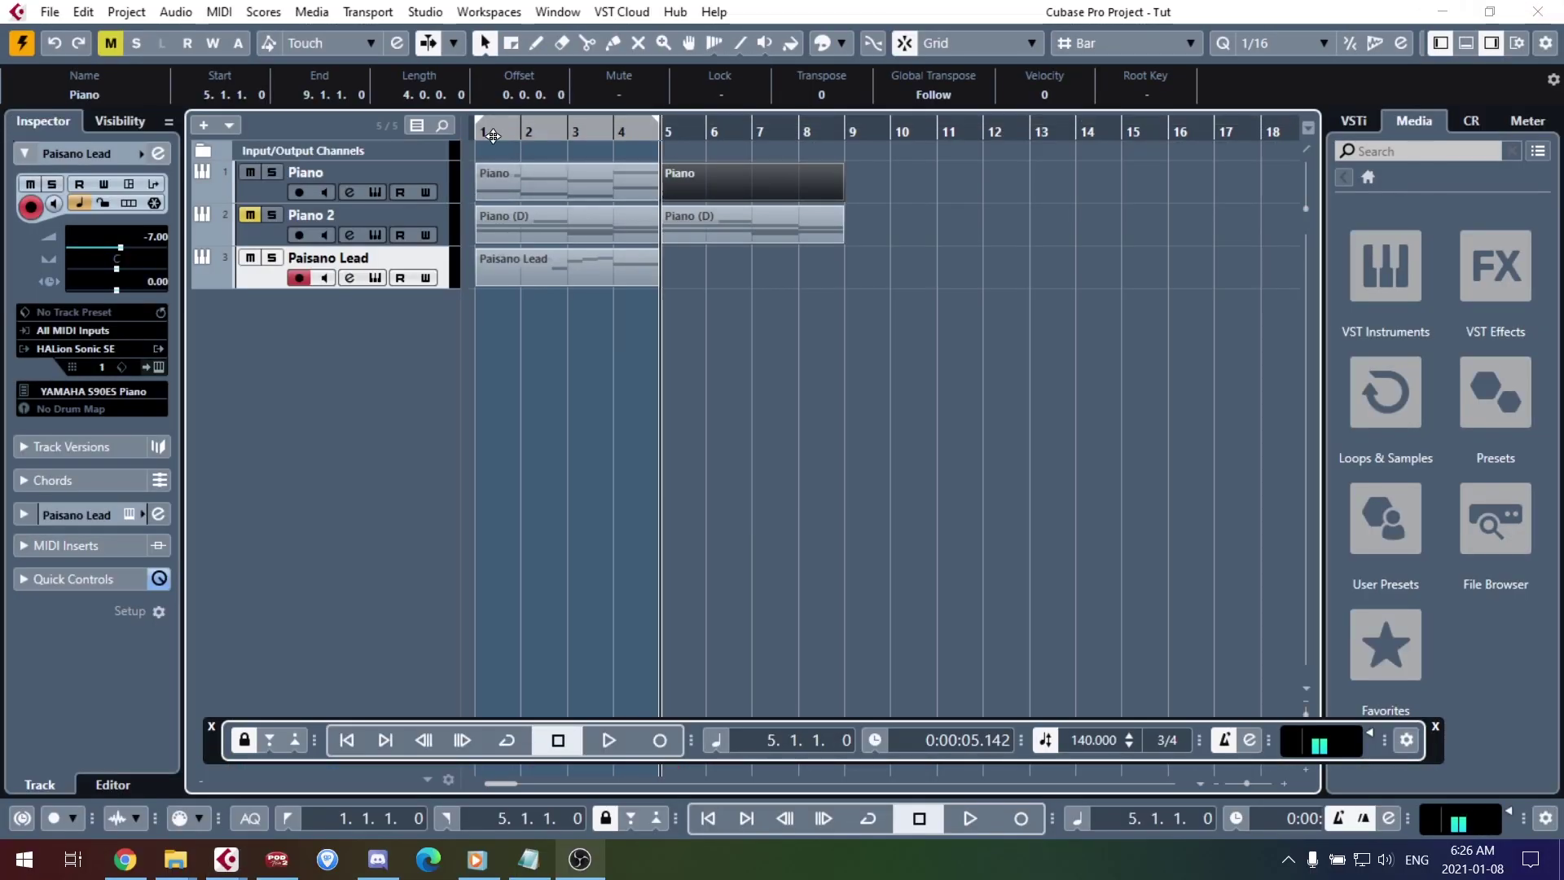
# Step: Play the arrangement back from the start of bar 1 and open the Piano part that starts at bar 5
pyautogui.click(485, 135)
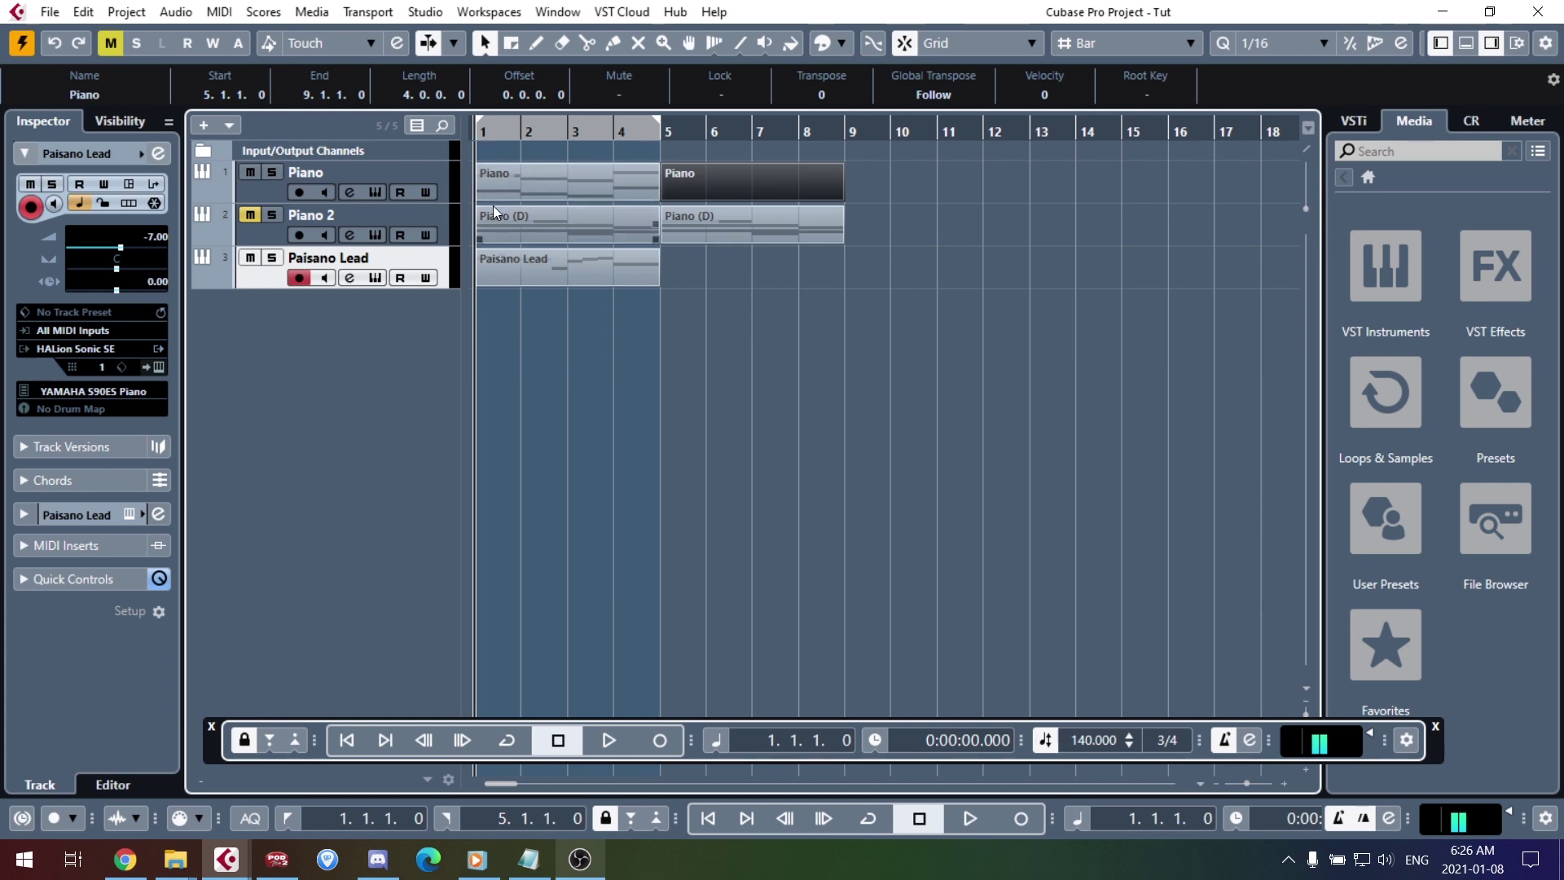
pyautogui.press('space')
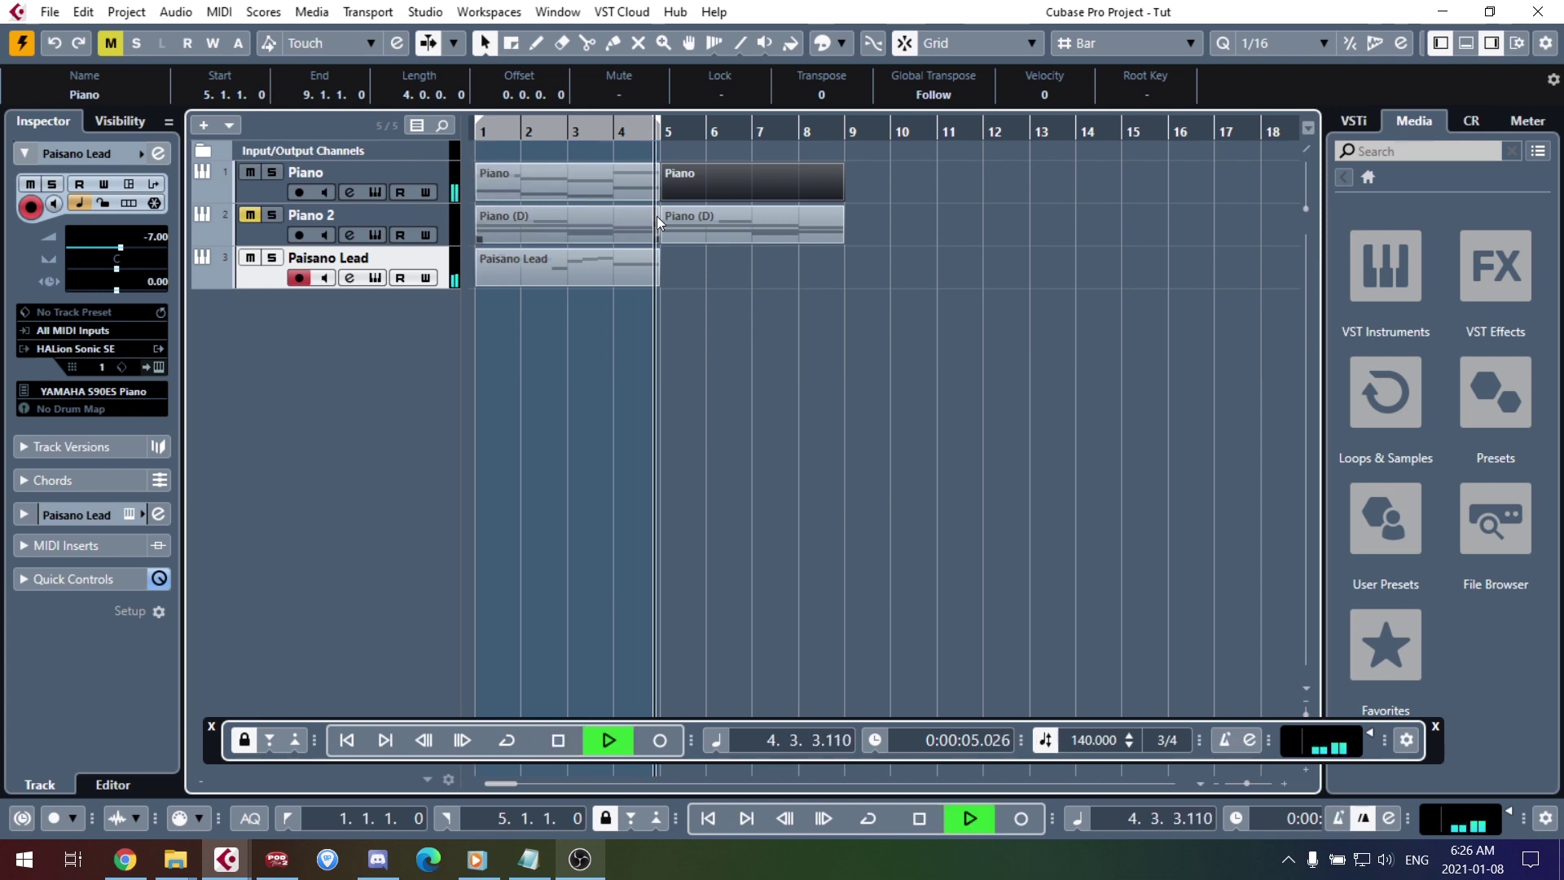
pyautogui.doubleClick(672, 182)
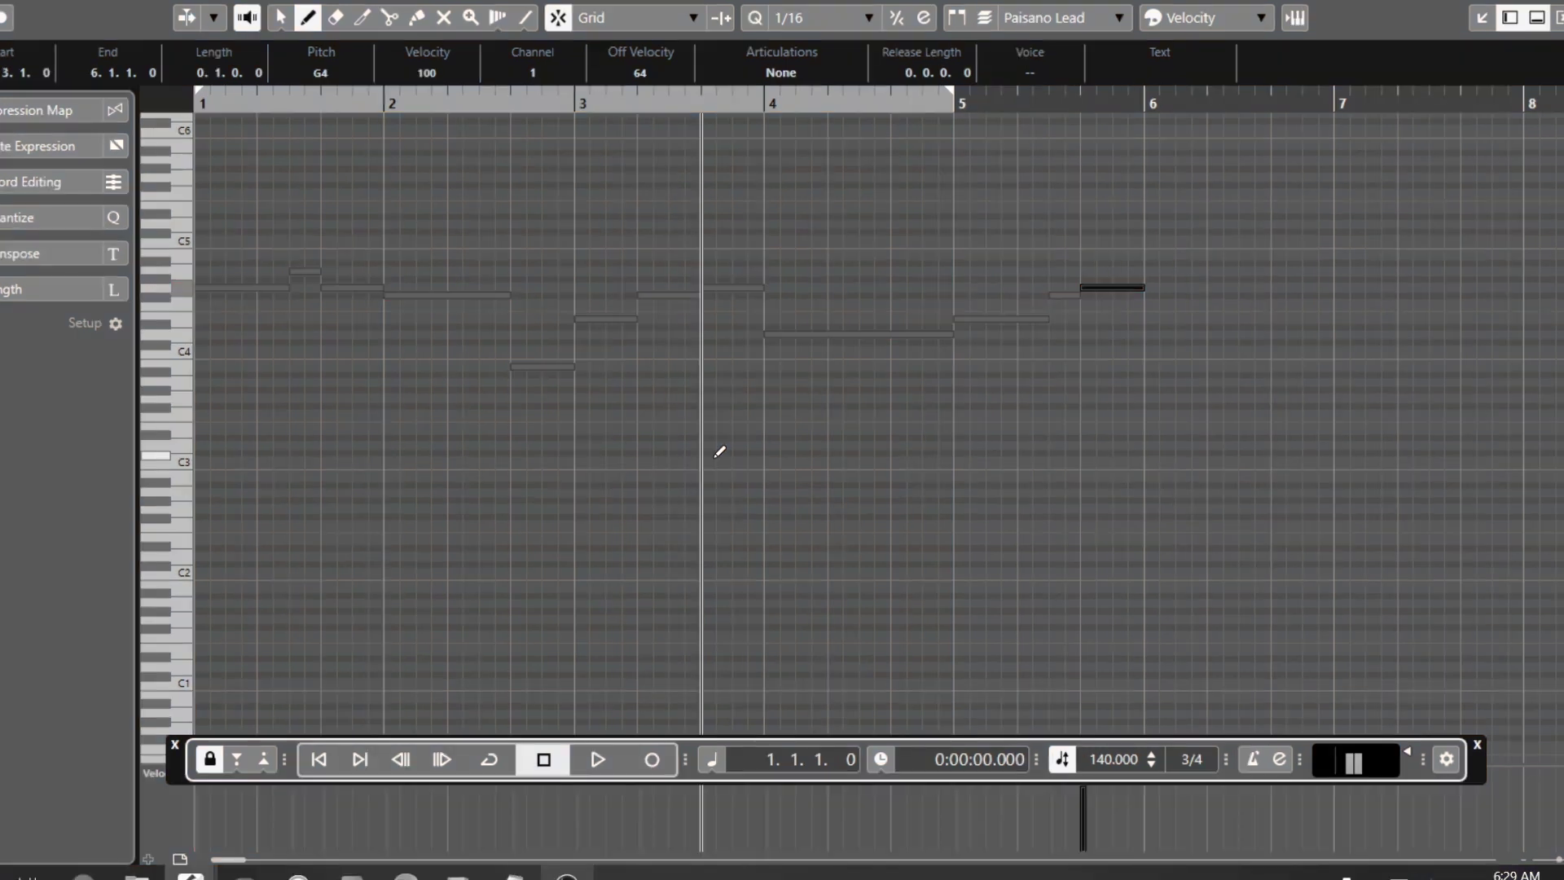
# Step: Play the extended Paisano Lead melody back into bar 7
pyautogui.press('space')
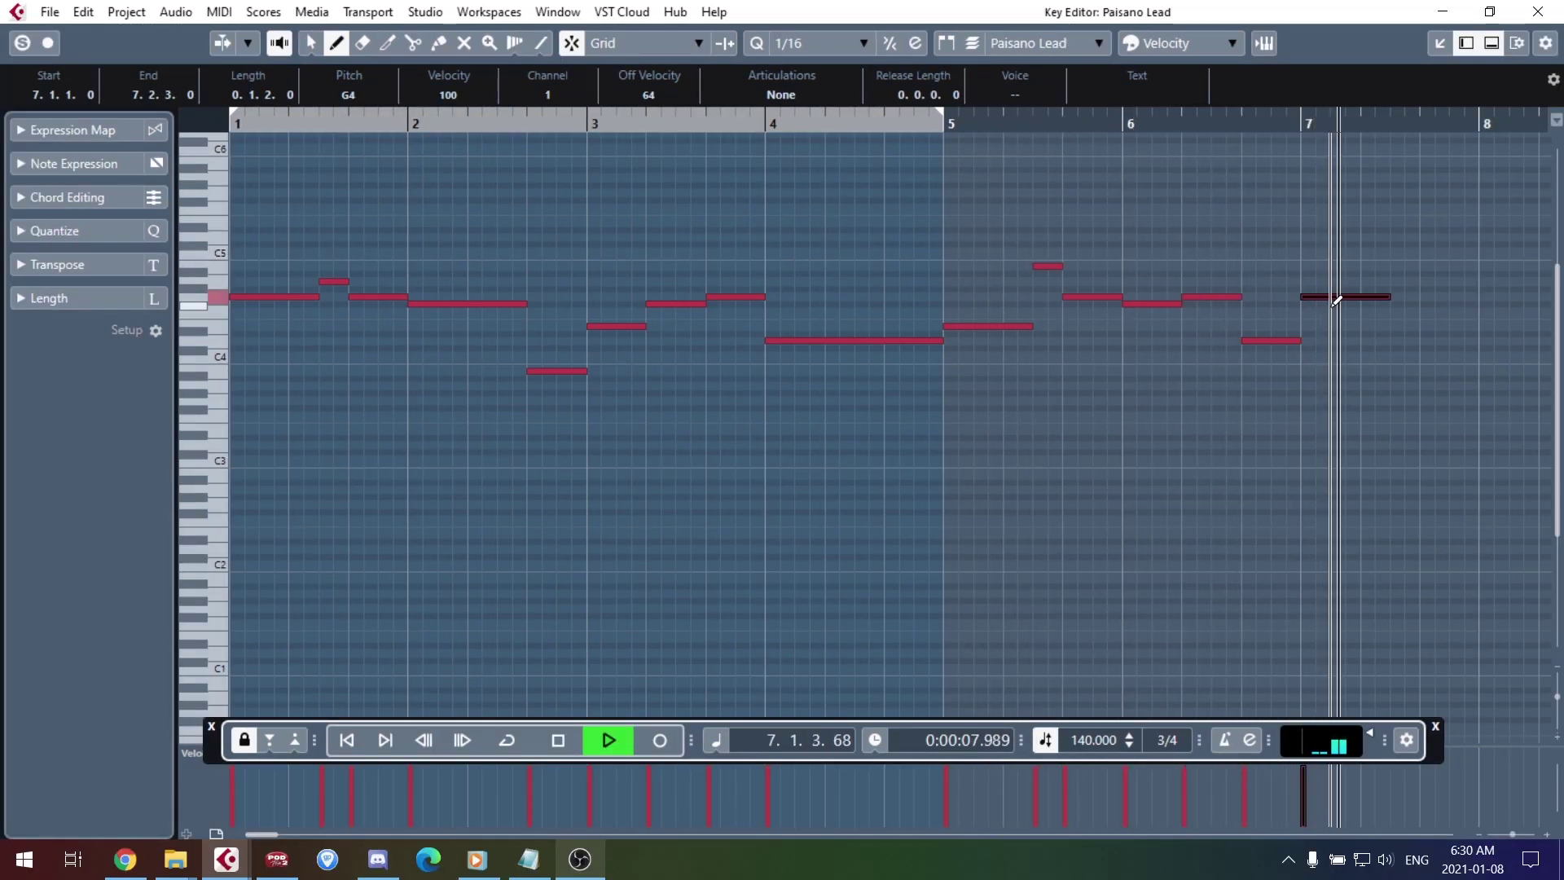
pyautogui.press('space')
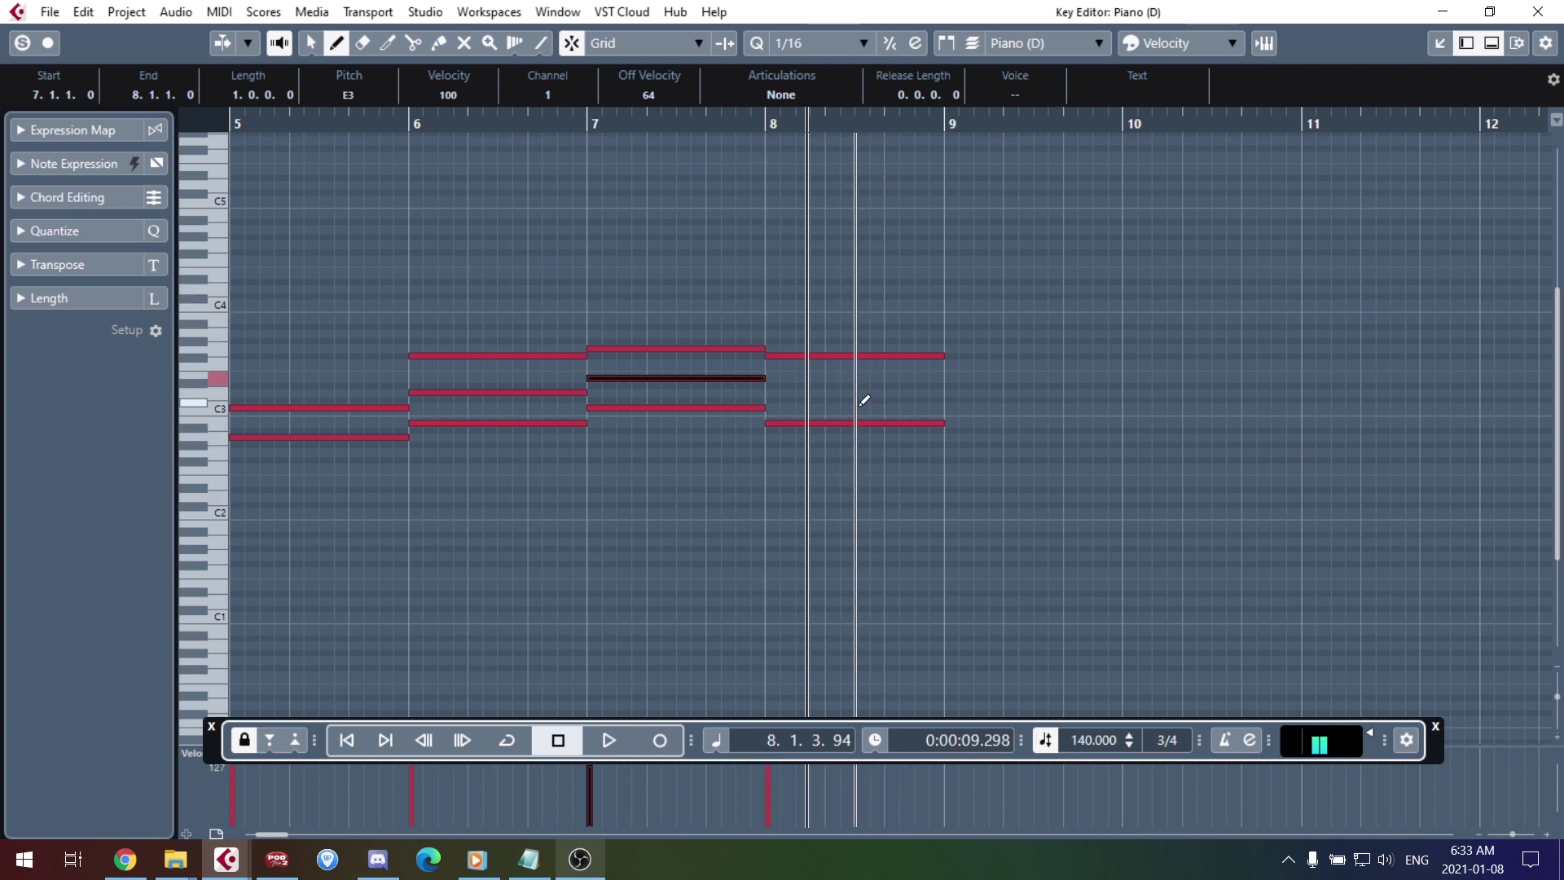
# Step: Add a one-bar D#3 note to the bar 8 chord in the second Piano 2 part
pyautogui.click(765, 108)
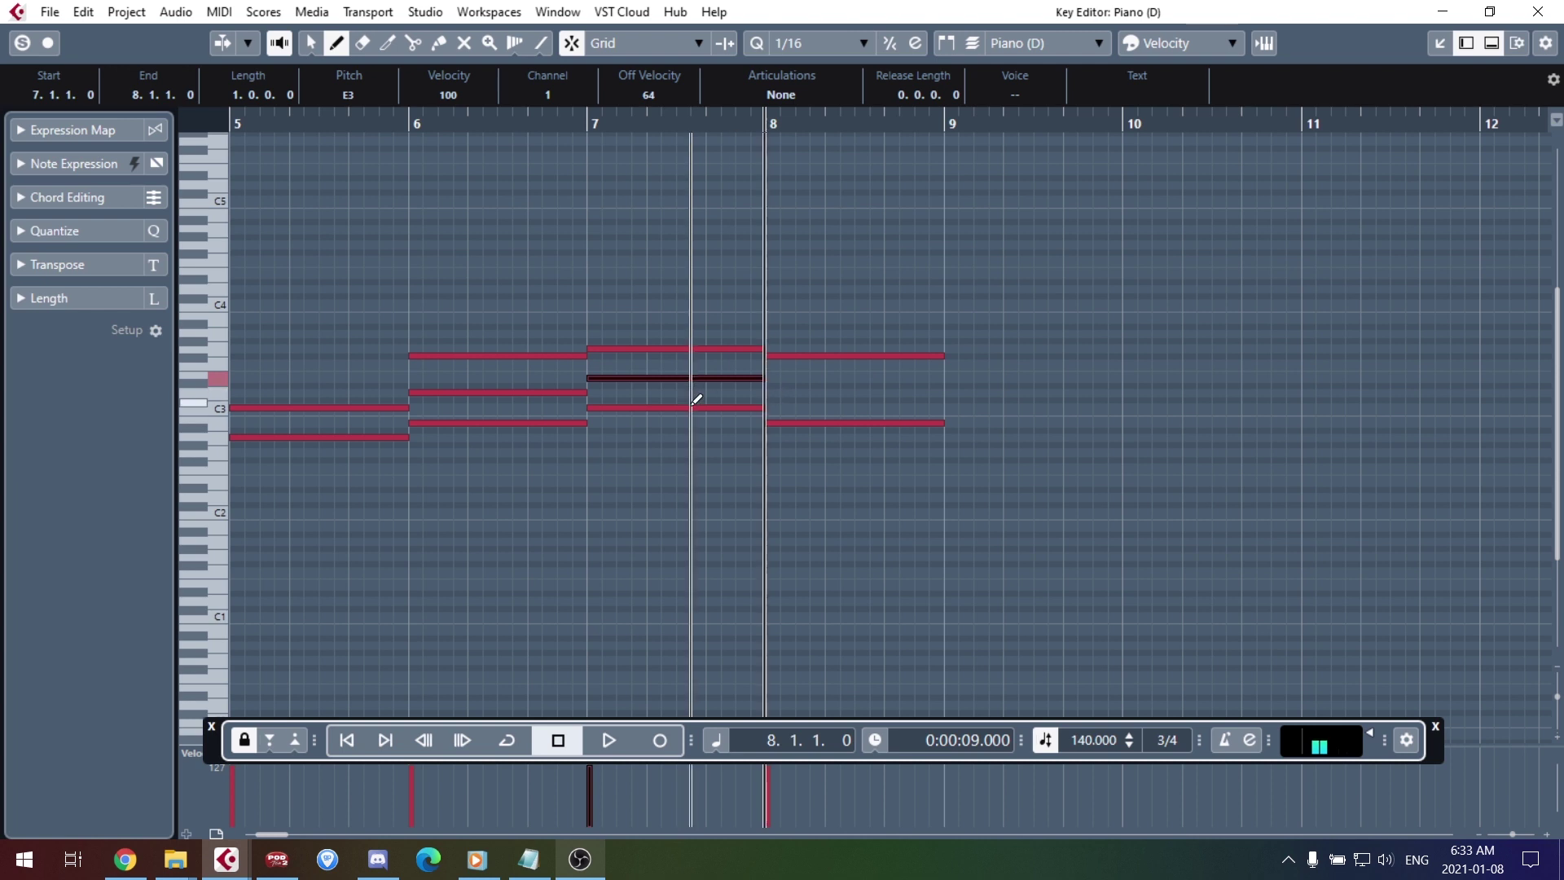
pyautogui.click(775, 392)
pyautogui.moveTo(797, 390); pyautogui.dragTo(936, 370)
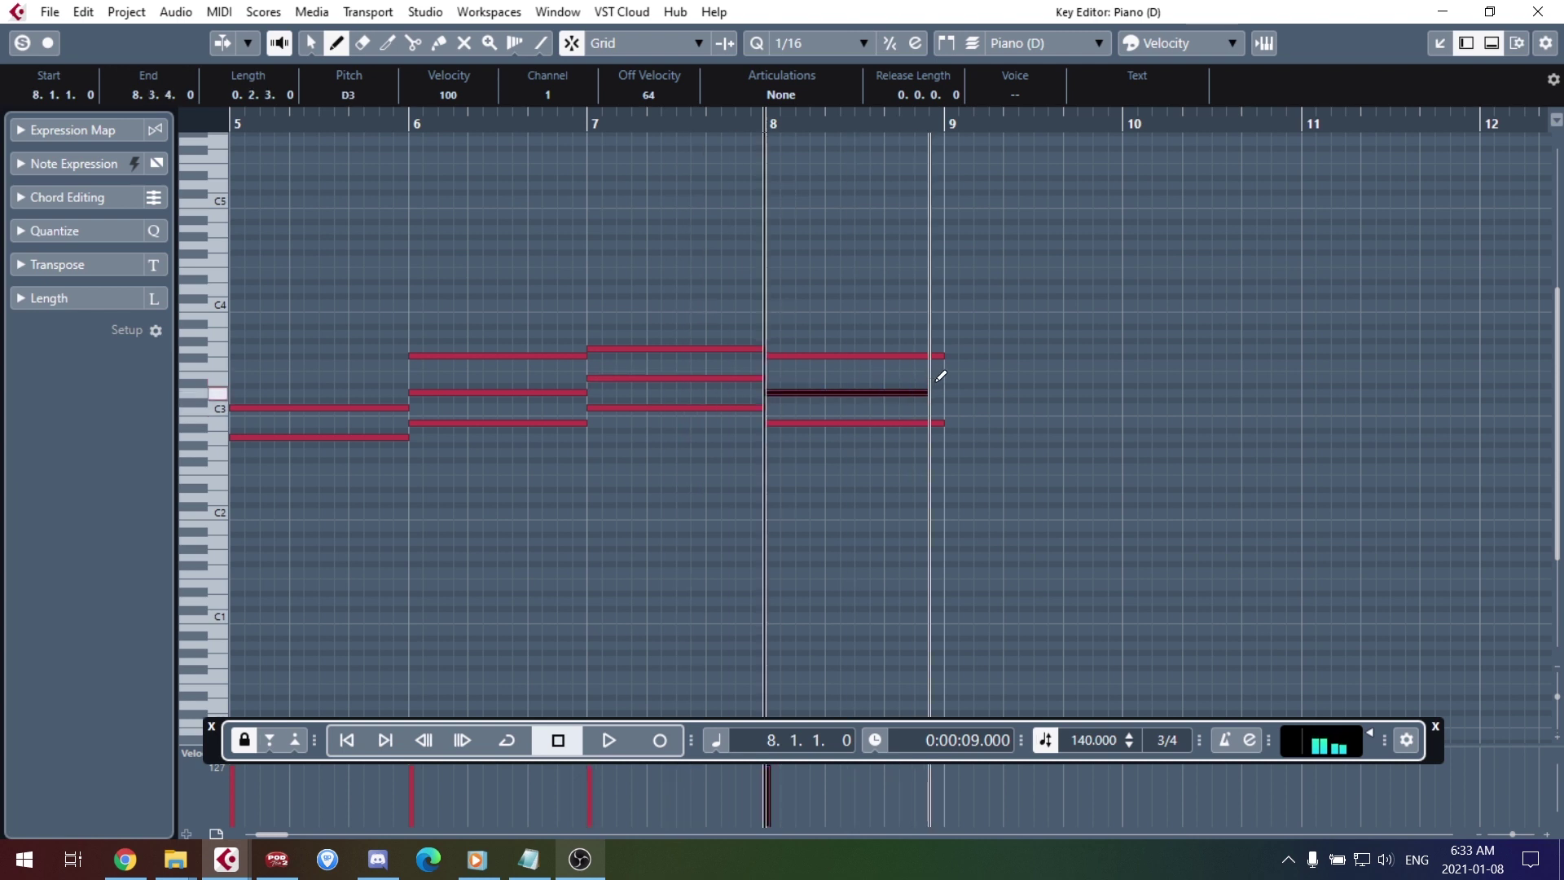
pyautogui.press('Up')
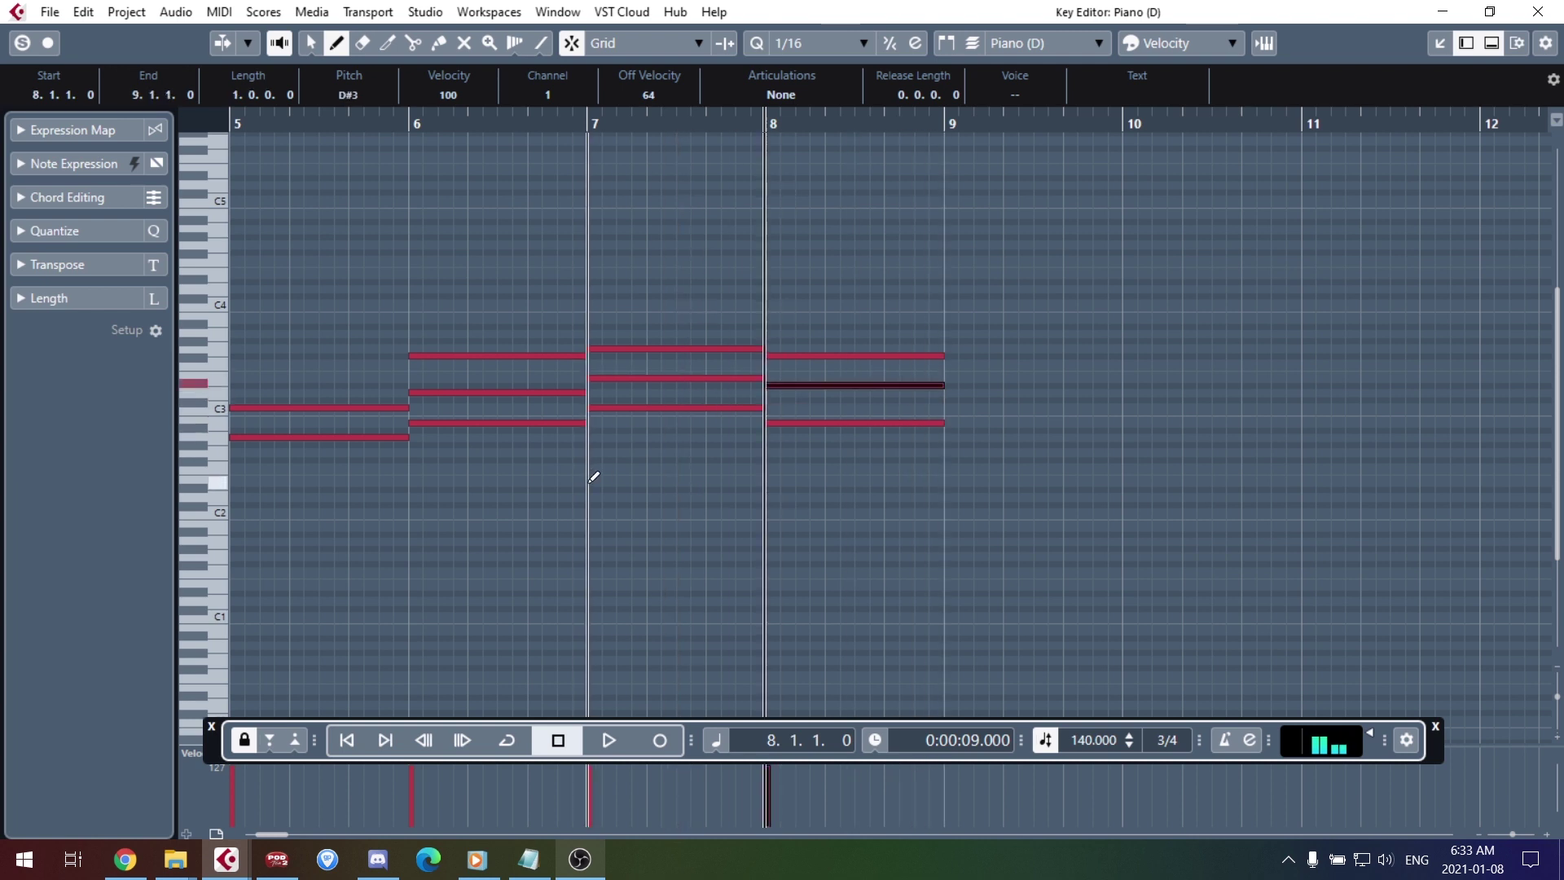
# Step: Play the revised chords back from bar 6 and again from bar 8
pyautogui.press('space')
pyautogui.press('space')
pyautogui.click(411, 129)
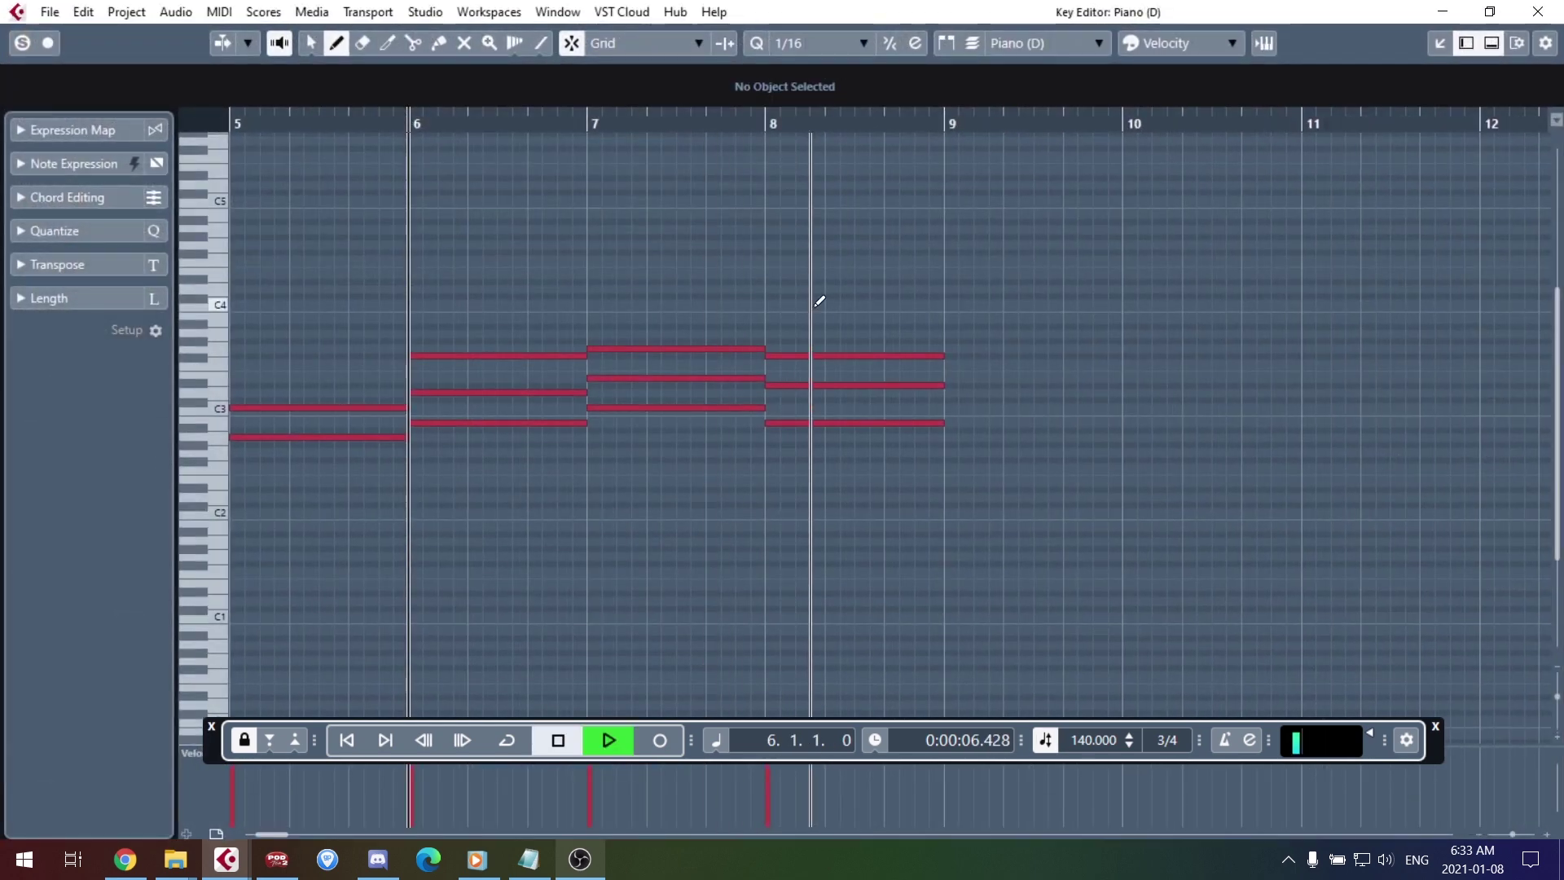
pyautogui.press('space')
pyautogui.click(773, 129)
pyautogui.press('space')
pyautogui.press('space')
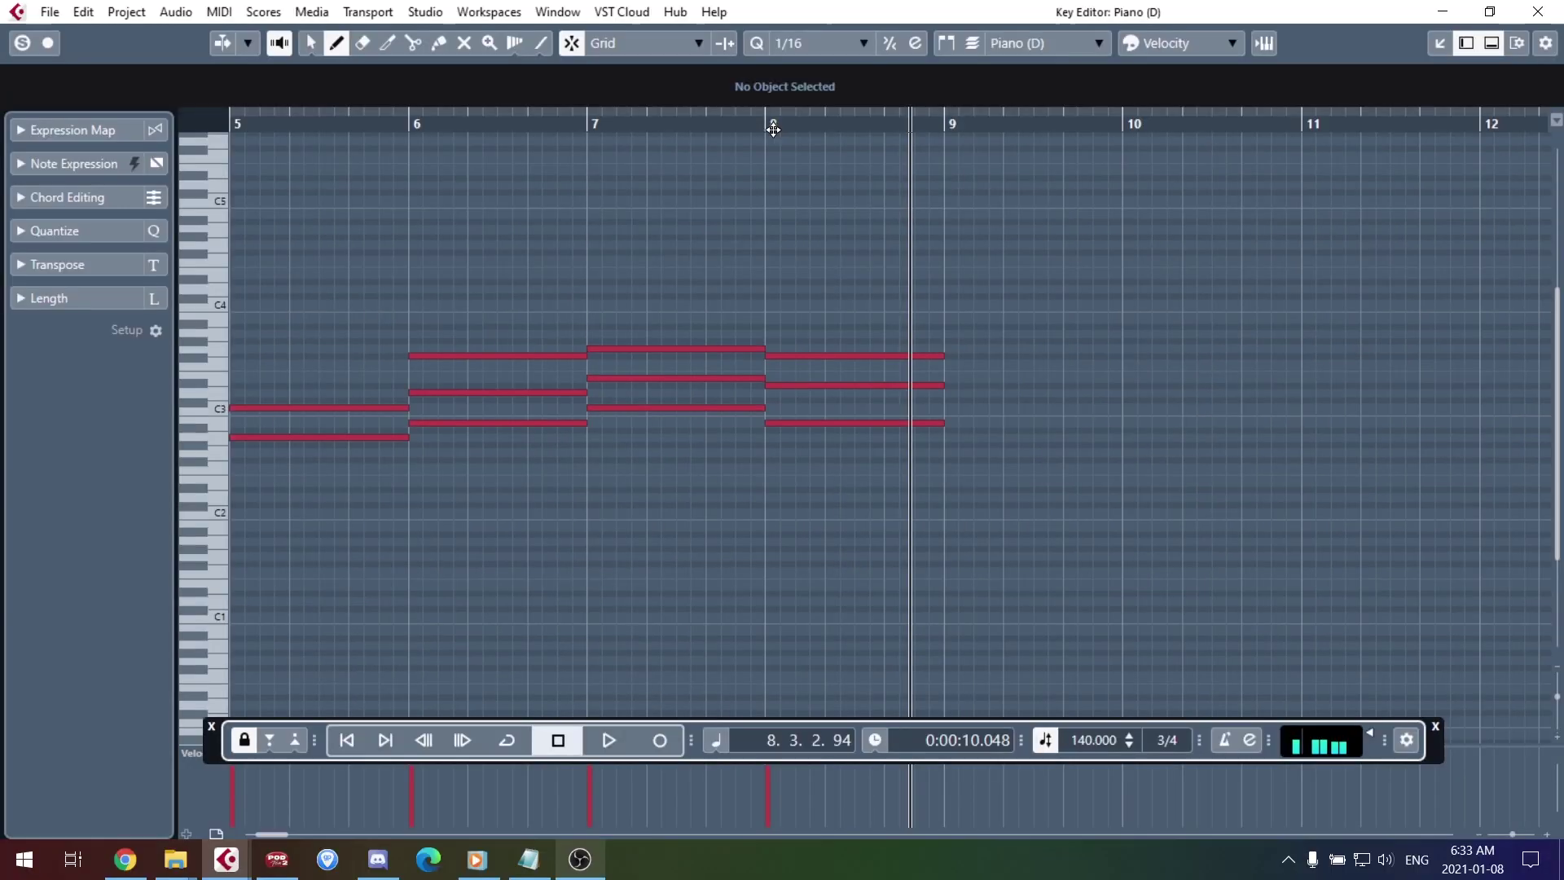
# Step: Audition the bar 6 D3 note, play the chord part from bar 5 through bar 8 and close the Key Editor
pyautogui.click(520, 392)
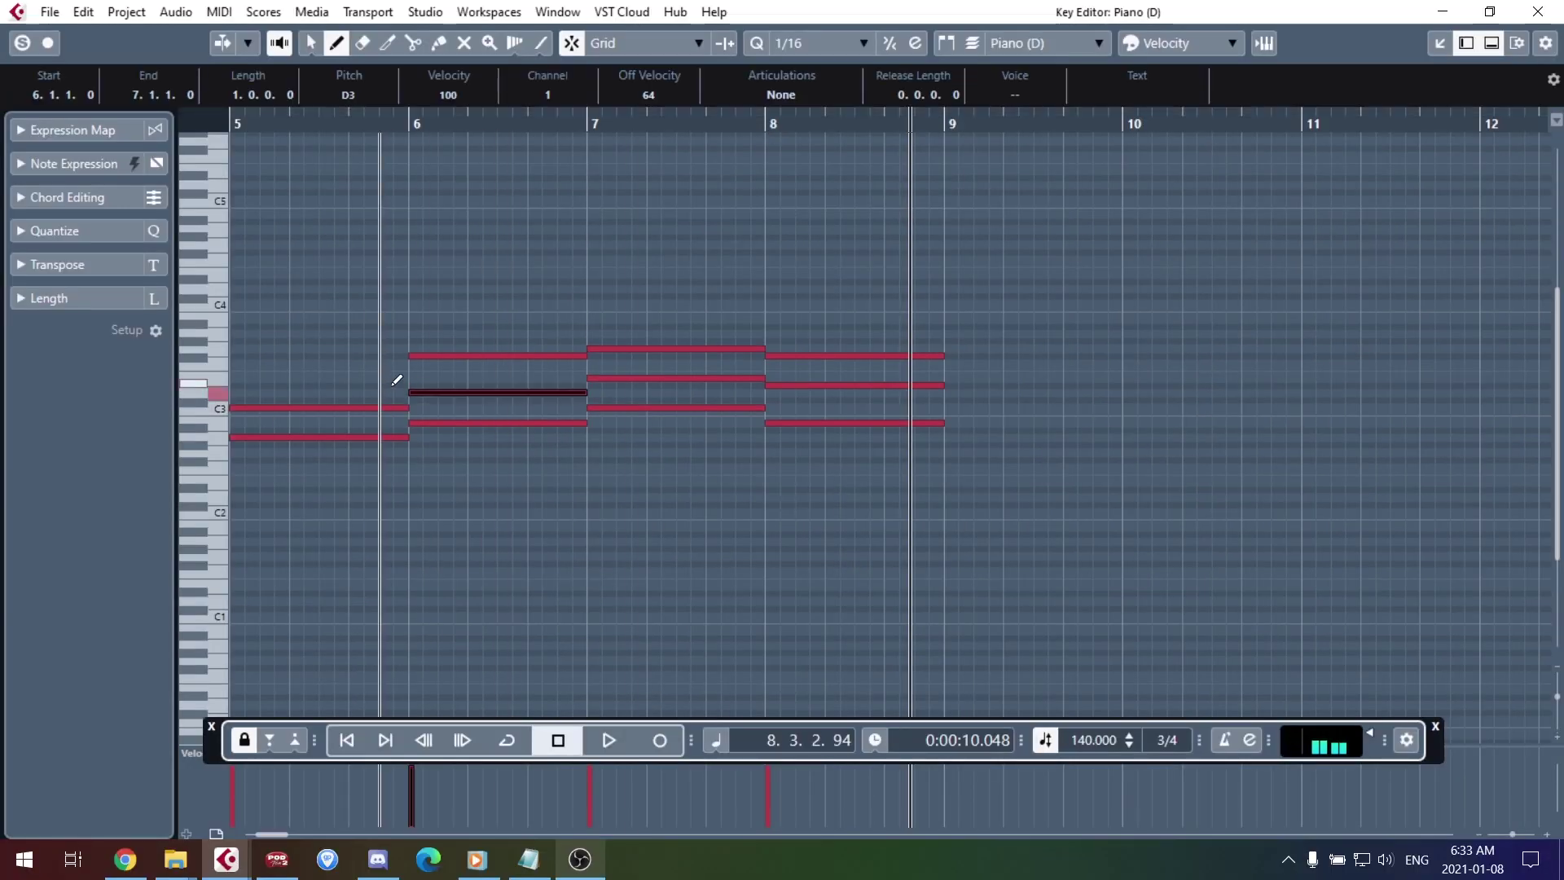
pyautogui.click(233, 122)
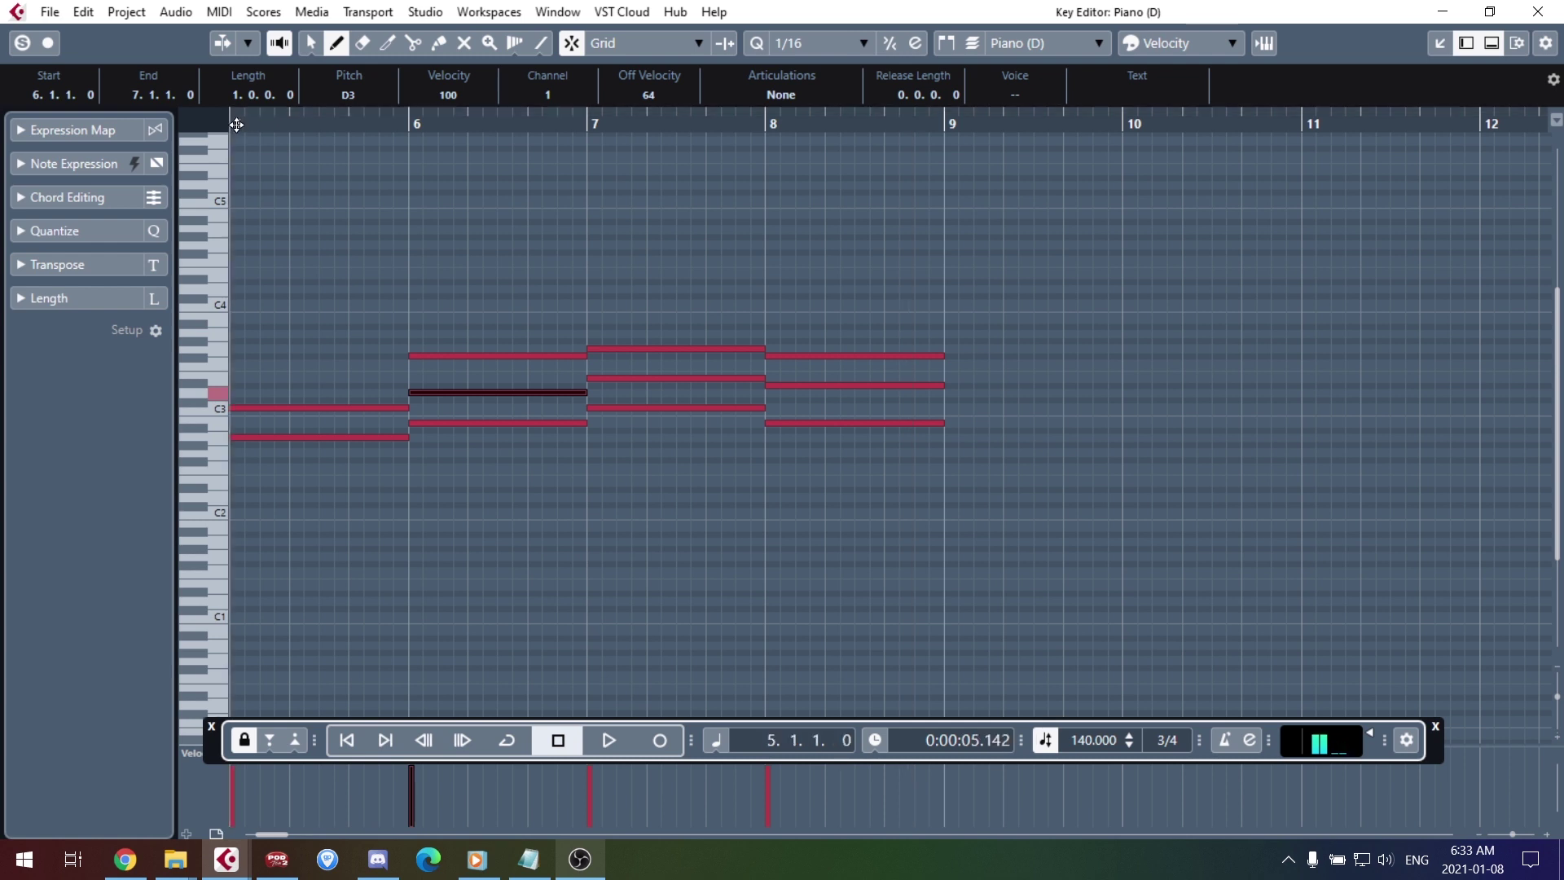
pyautogui.press('space')
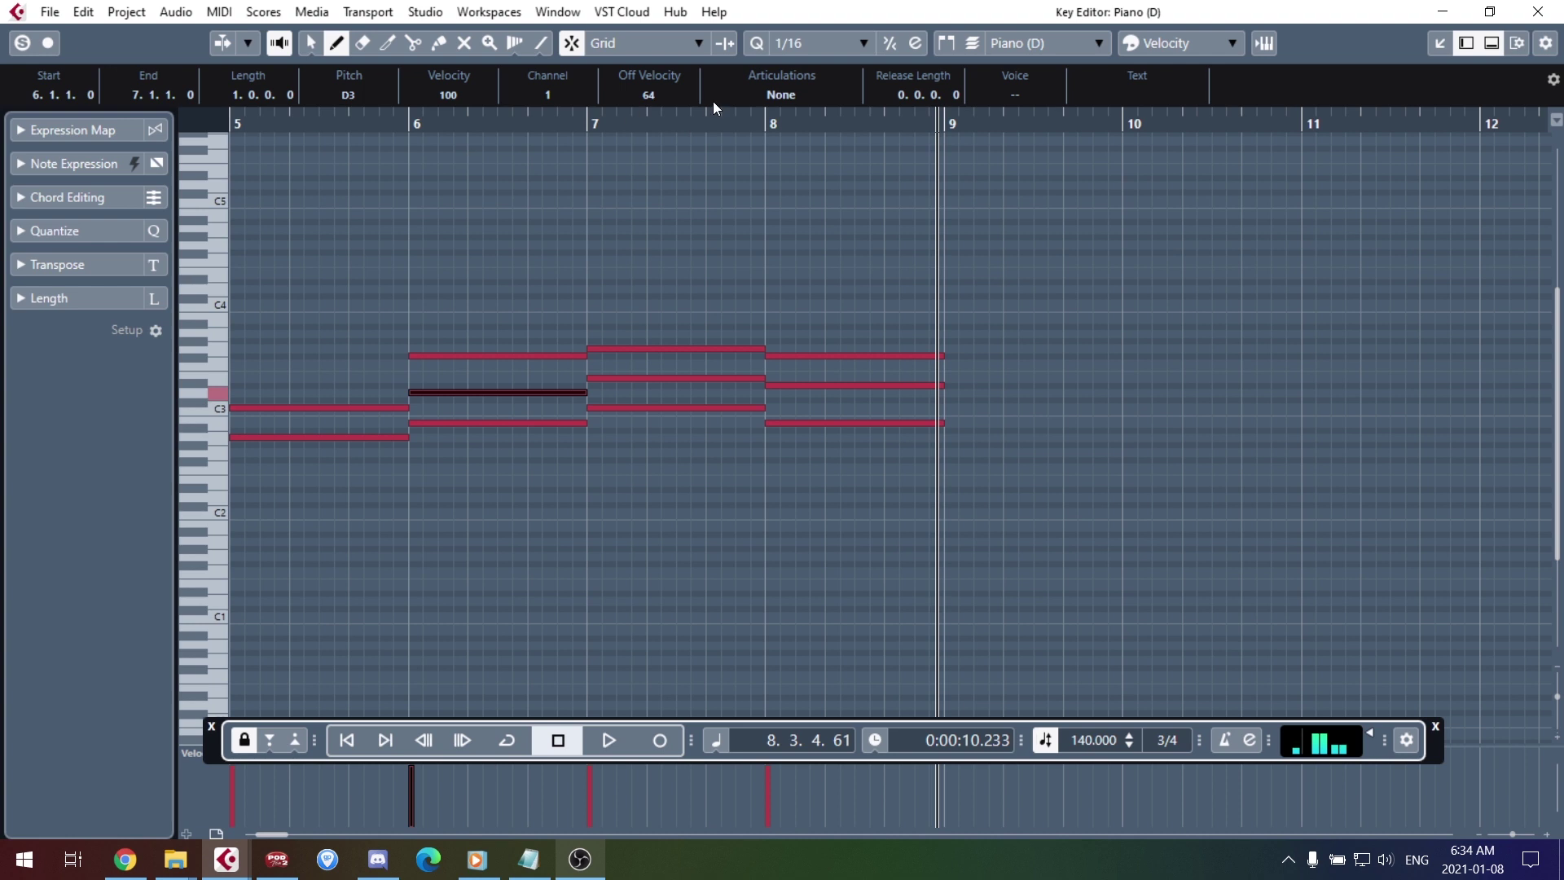
pyautogui.click(1538, 12)
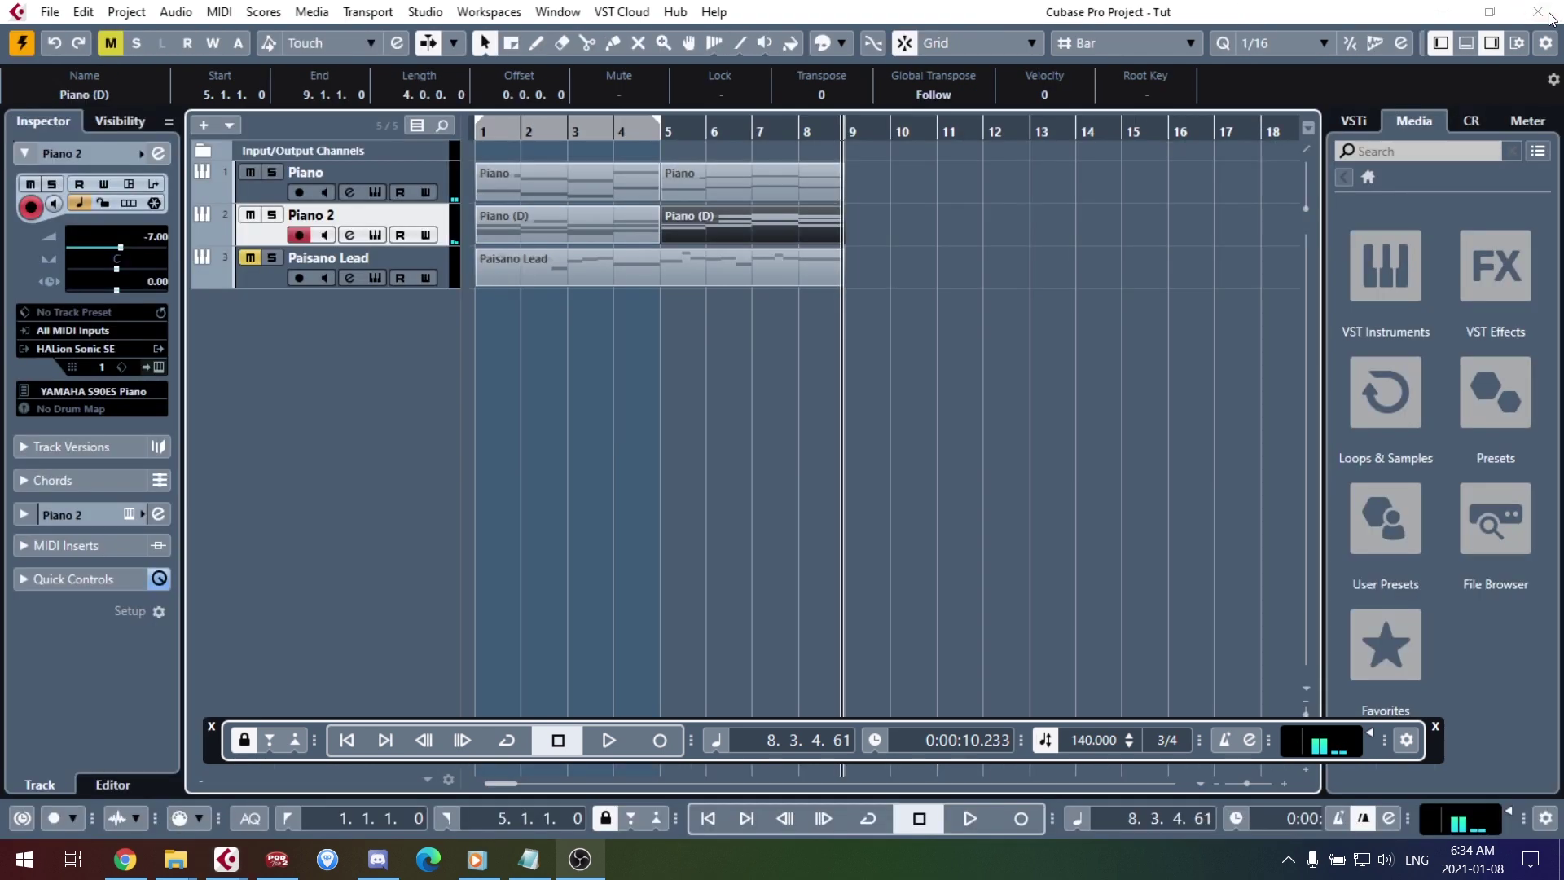
# Step: Play all three tracks back from the start with Paisano Lead unmuted, and open the Paisano Lead part for editing
pyautogui.click(812, 328)
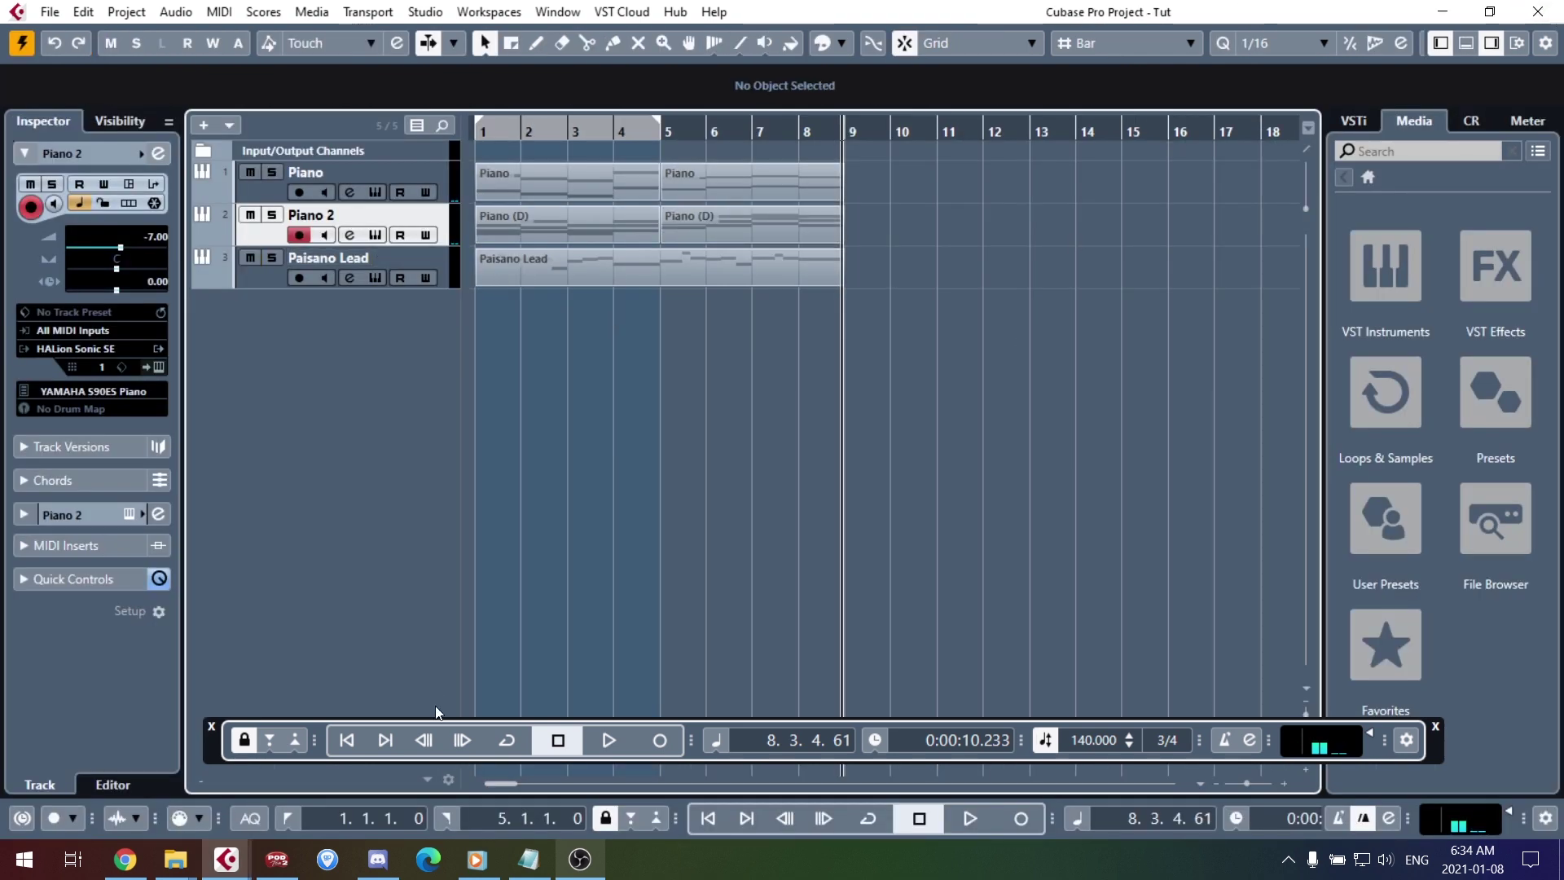
pyautogui.click(350, 738)
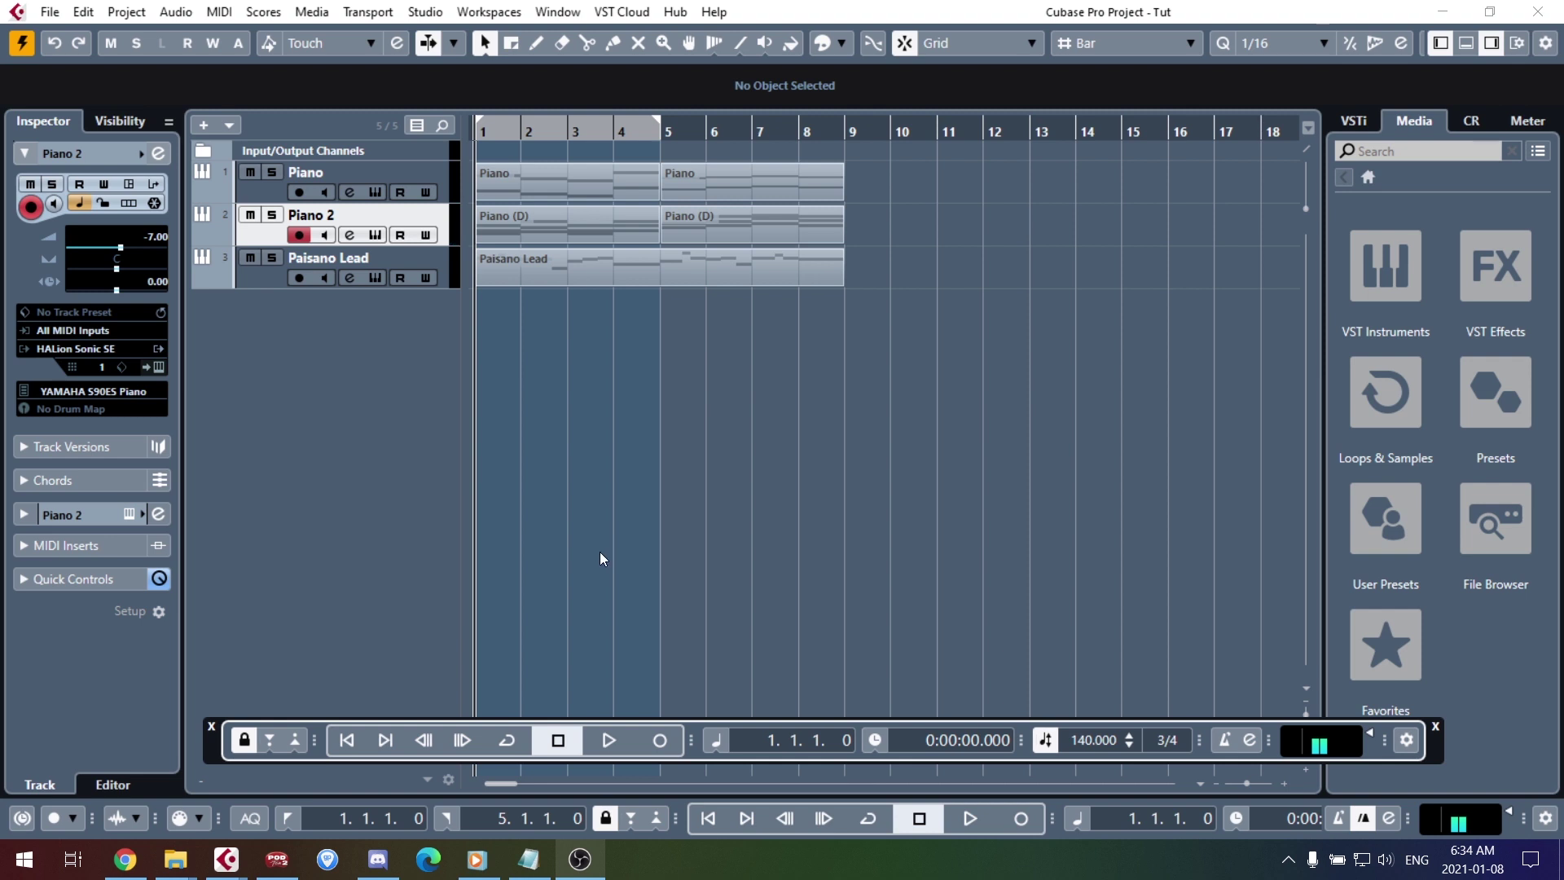
pyautogui.press('space')
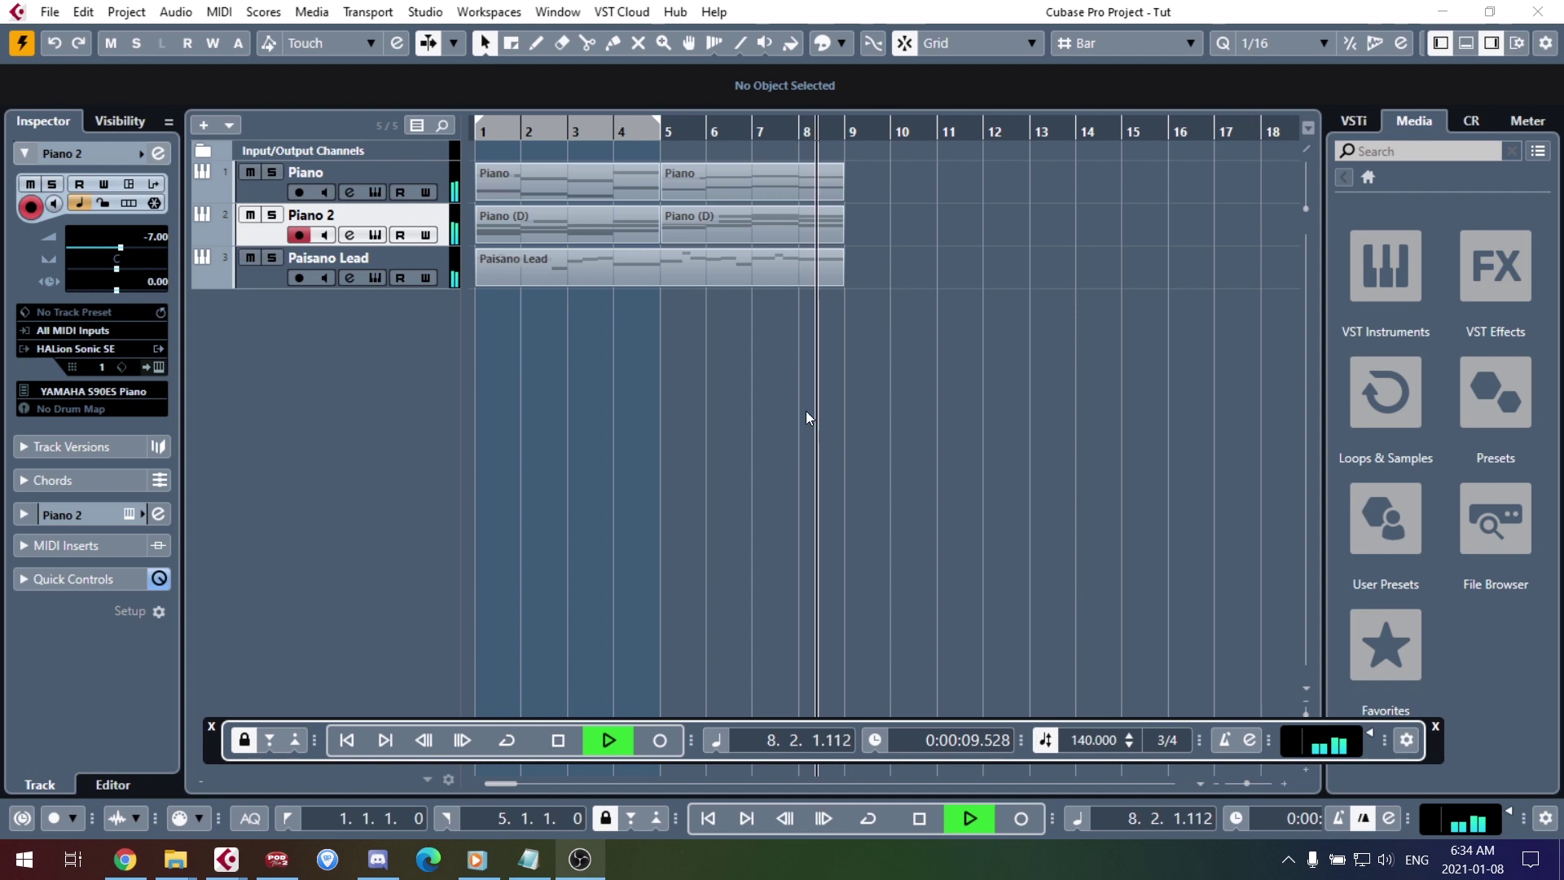
pyautogui.press('space')
pyautogui.doubleClick(552, 267)
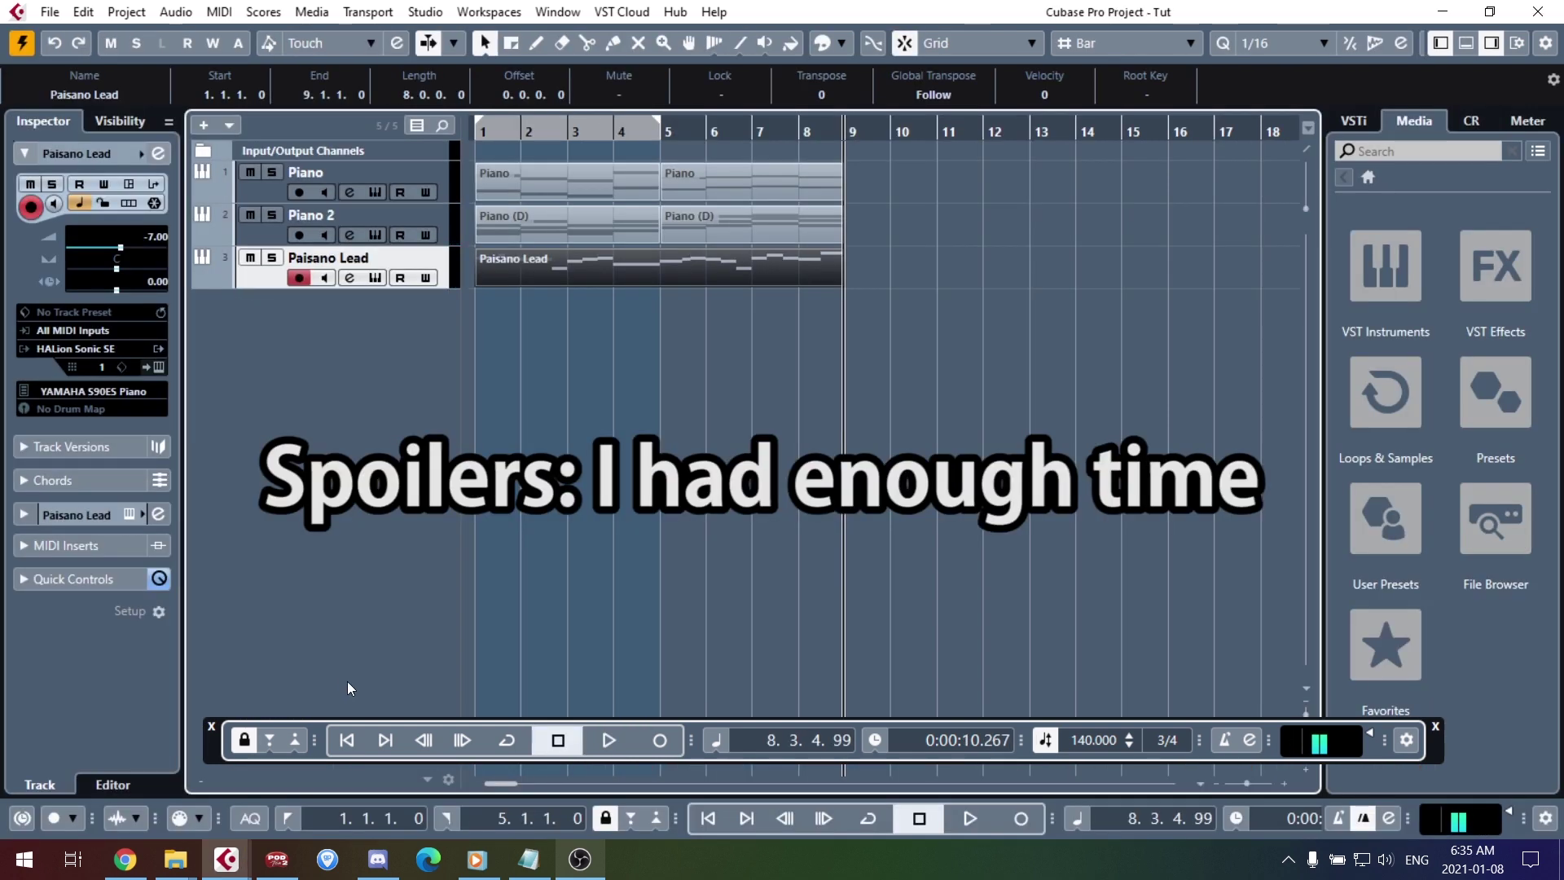
# Step: Add an instrument track named Strings using the [GM 050] String Ensemble 2 preset from the Strings category
pyautogui.click(345, 739)
pyautogui.rightClick(275, 364)
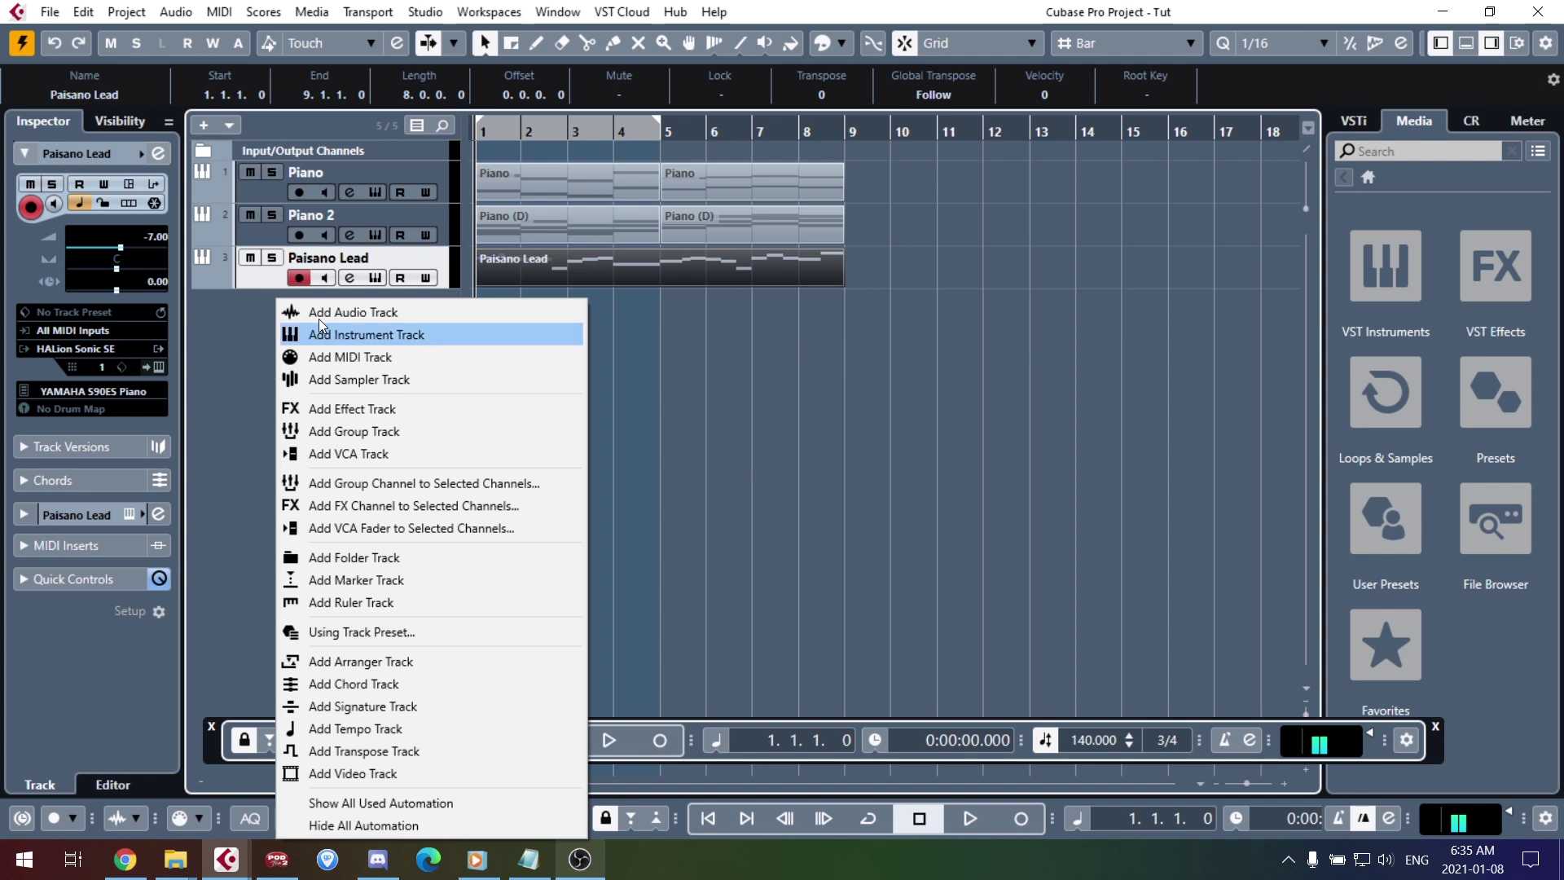
pyautogui.click(331, 333)
pyautogui.click(243, 551)
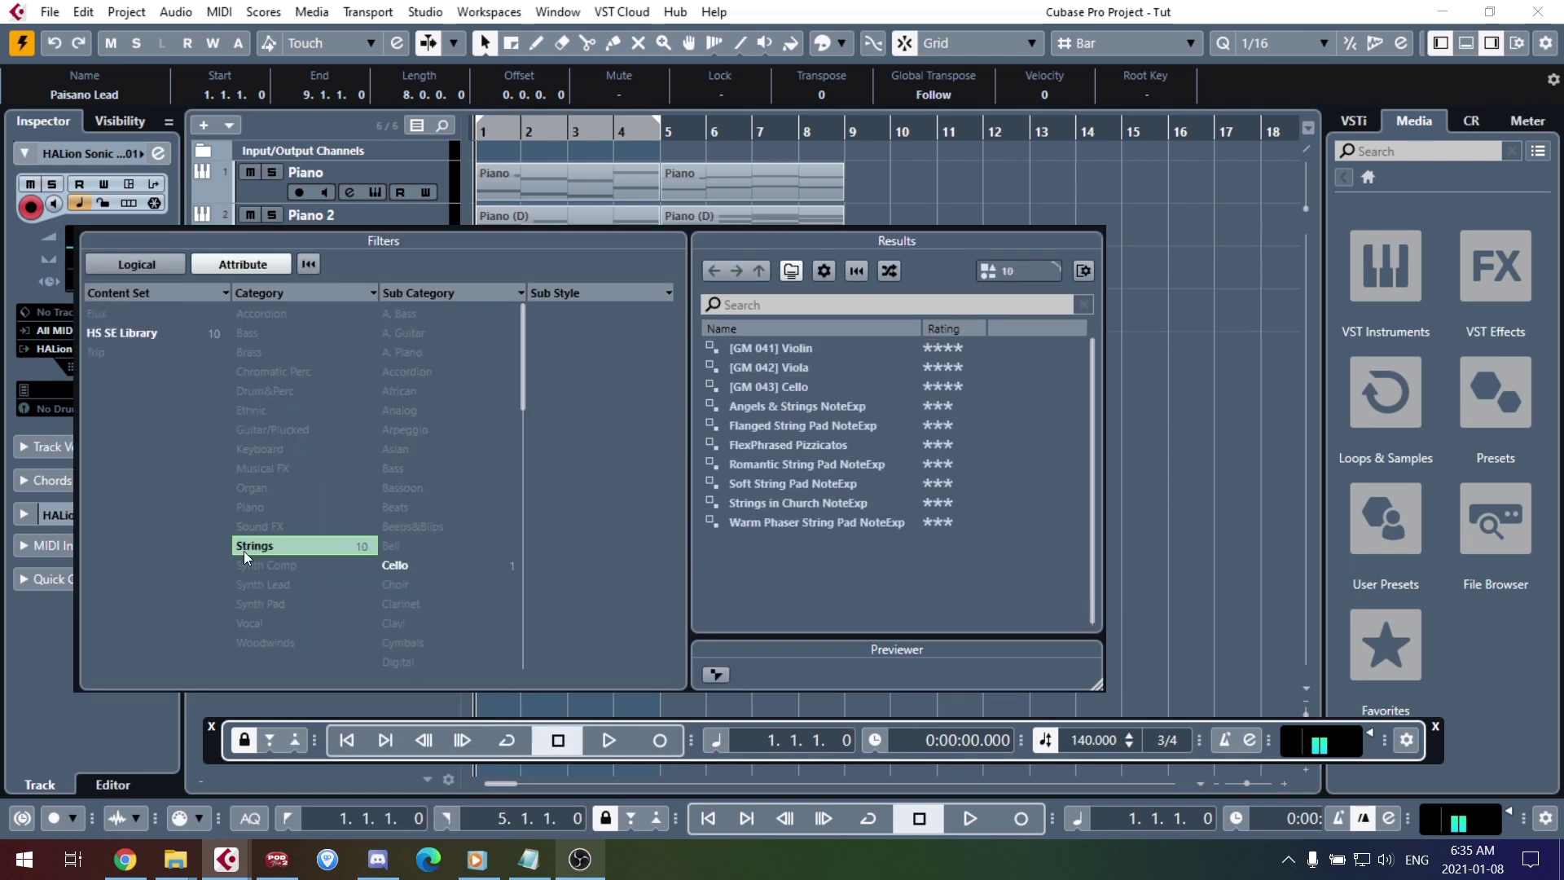
pyautogui.click(805, 505)
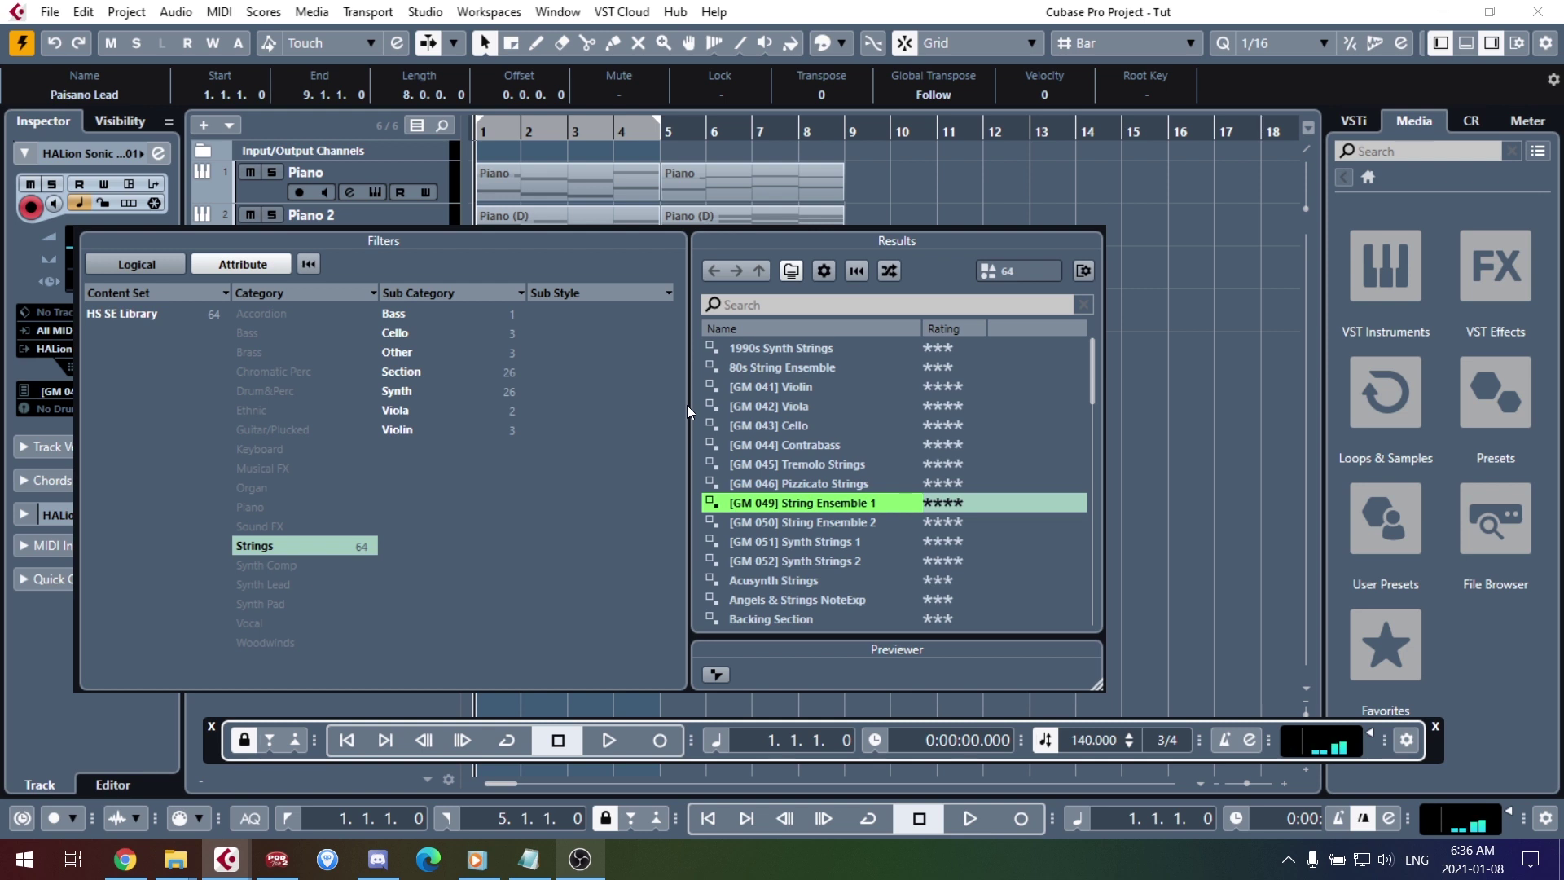
pyautogui.press('Return')
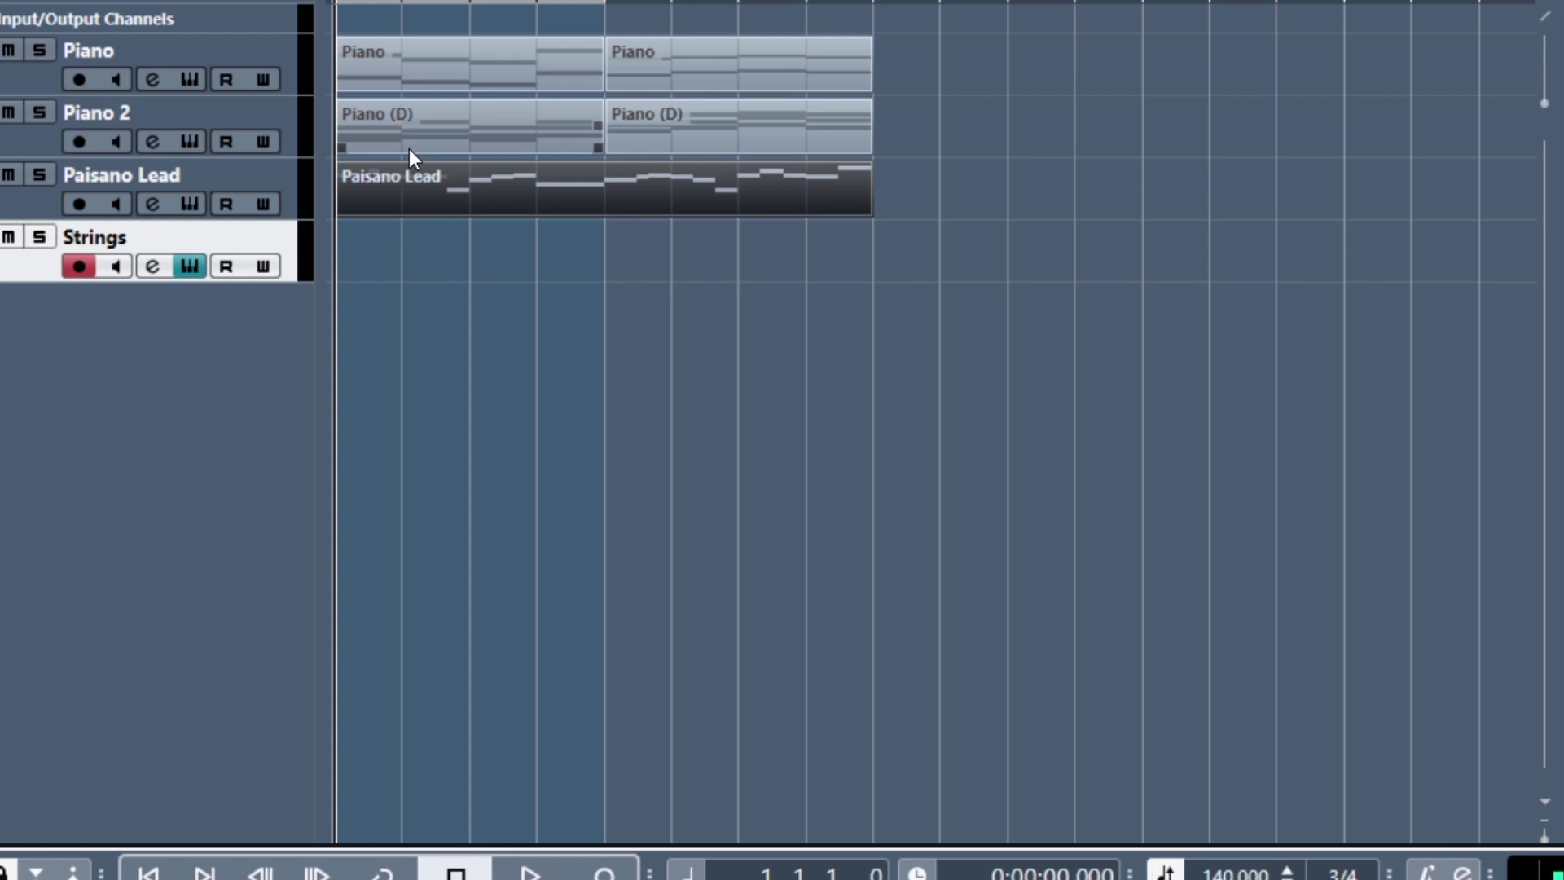
# Step: Copy the first chord part from the Piano 2 track to bar 1 of the Strings track and open the copy
pyautogui.moveTo(409, 148); pyautogui.dragTo(332, 259)
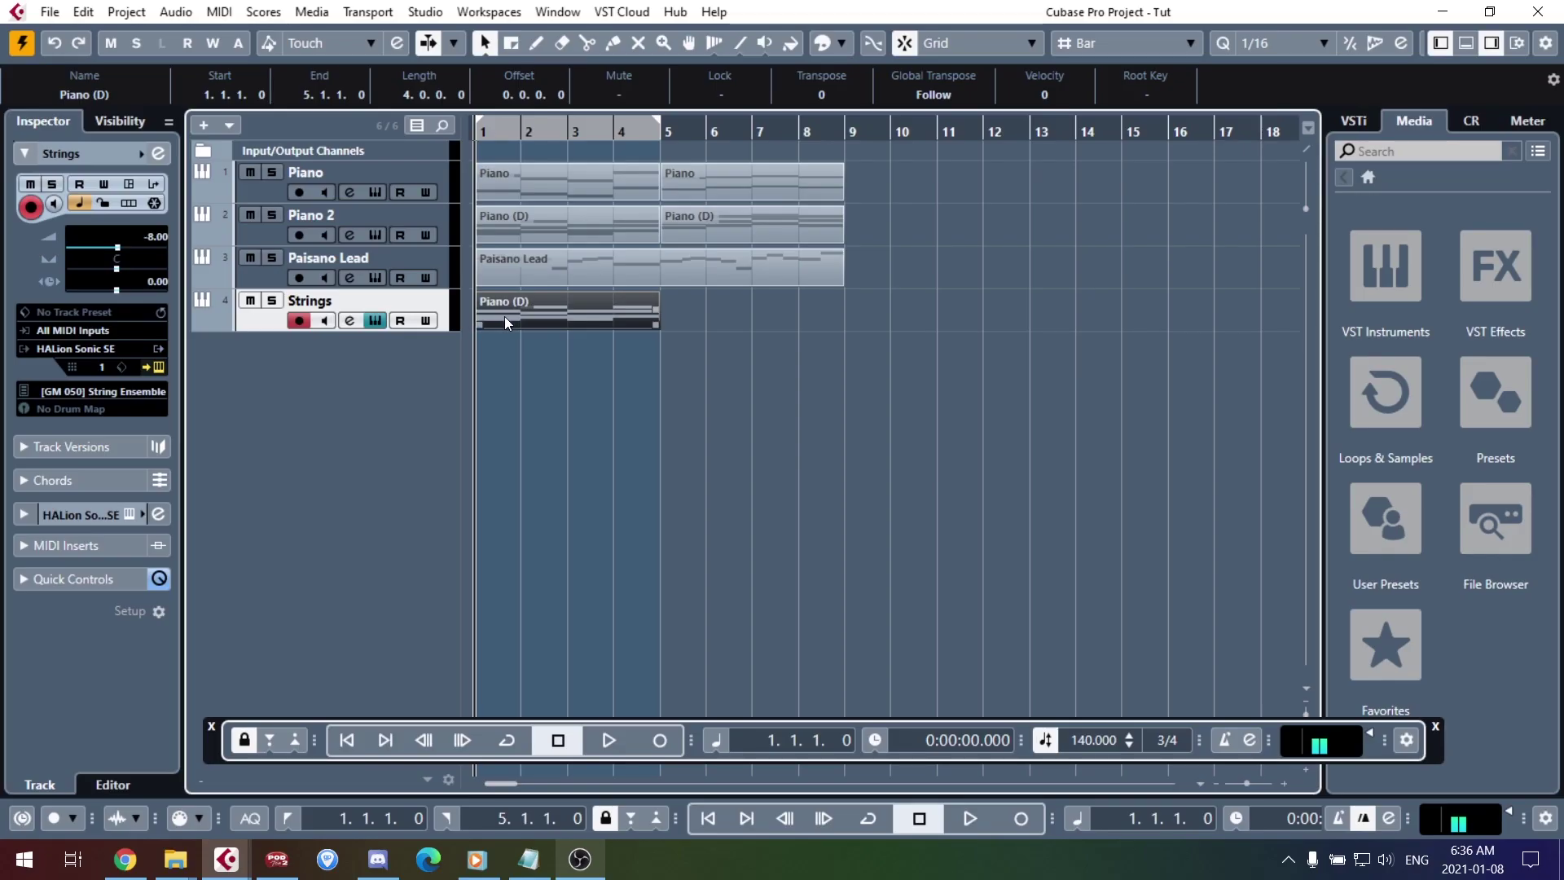
pyautogui.doubleClick(535, 322)
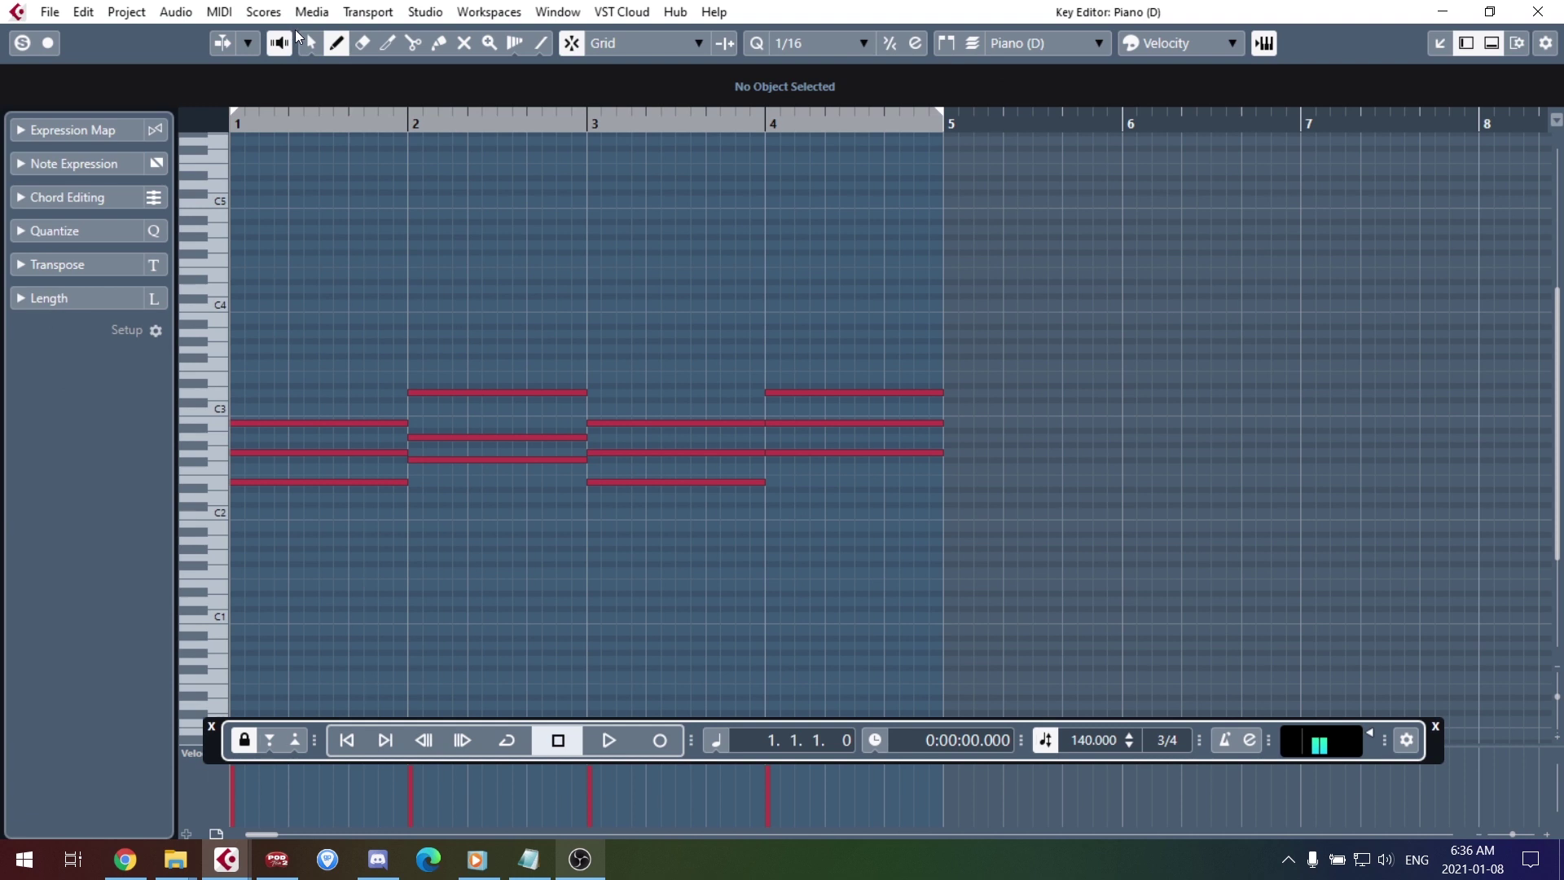
# Step: Rework the bar 1 string chord into short notes, with a sixteenth E2 alone on beat 1 and the chord on beats 2 and 3
pyautogui.moveTo(277, 505)
pyautogui.mouseDown()
pyautogui.moveTo(242, 484)
pyautogui.moveTo(349, 480)
pyautogui.mouseUp()
pyautogui.press('8')
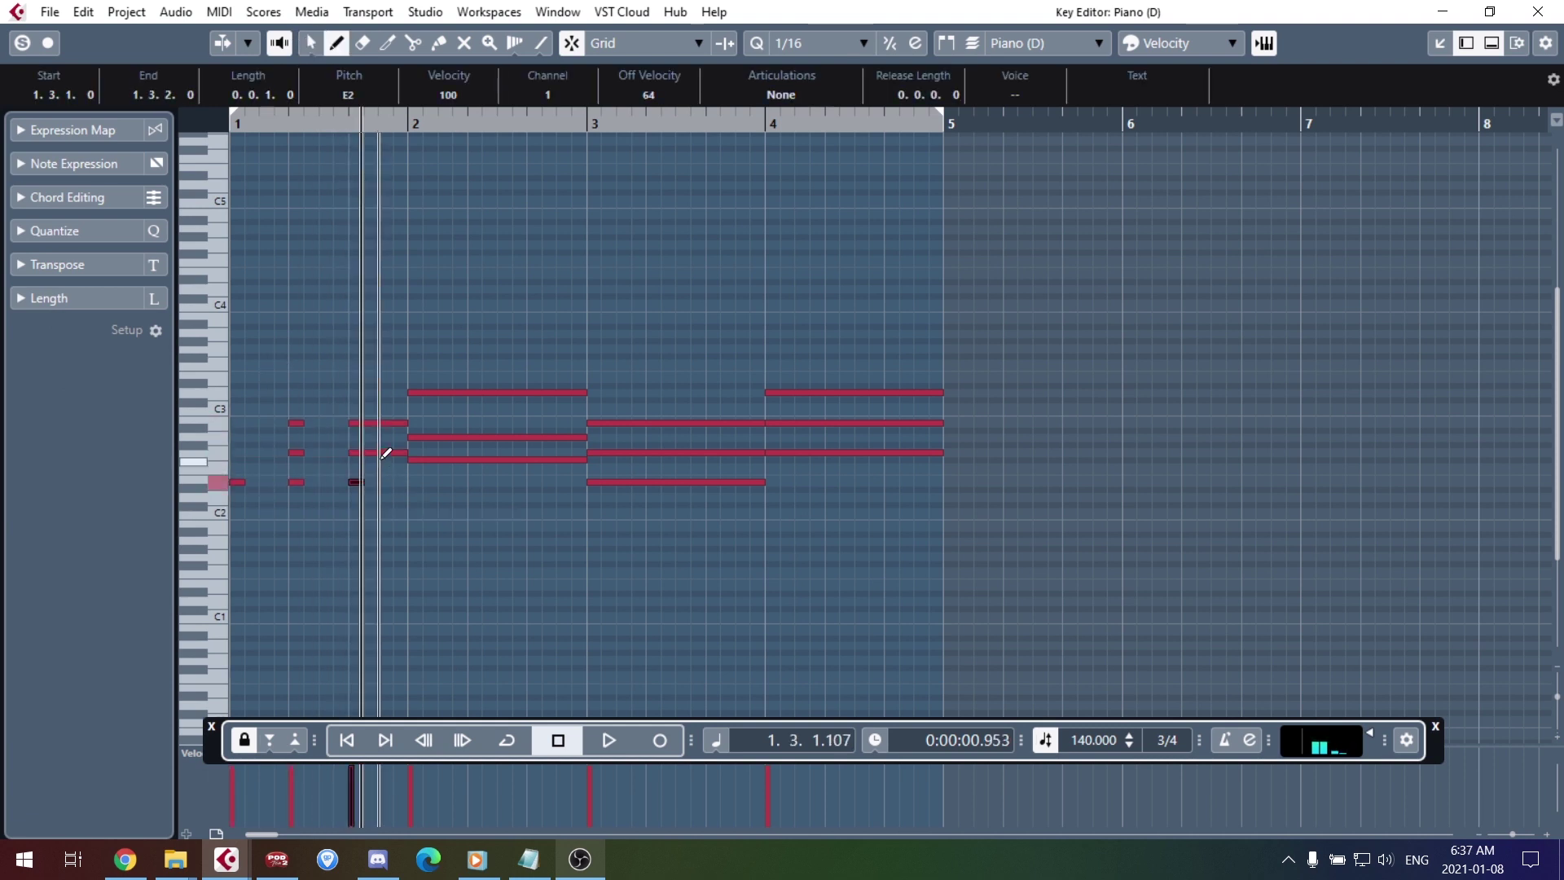
pyautogui.press('space')
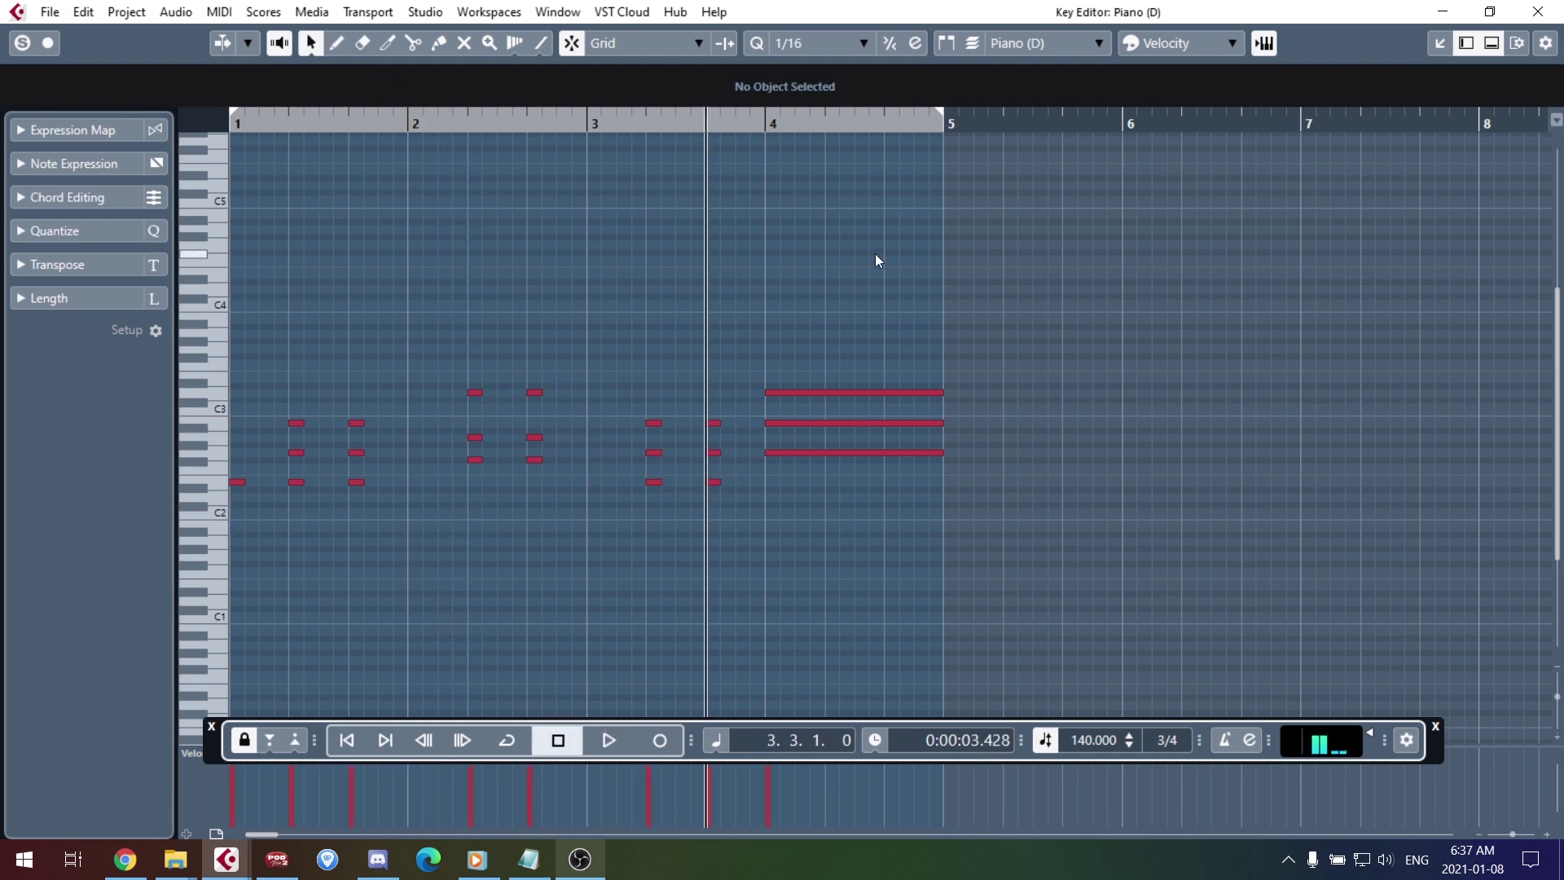
# Step: Shorten the bar 4 string chord to sixteenth notes on beat 2 and play the Strings track back into bar 8
pyautogui.moveTo(875, 253); pyautogui.dragTo(904, 505)
pyautogui.moveTo(941, 452); pyautogui.dragTo(826, 453)
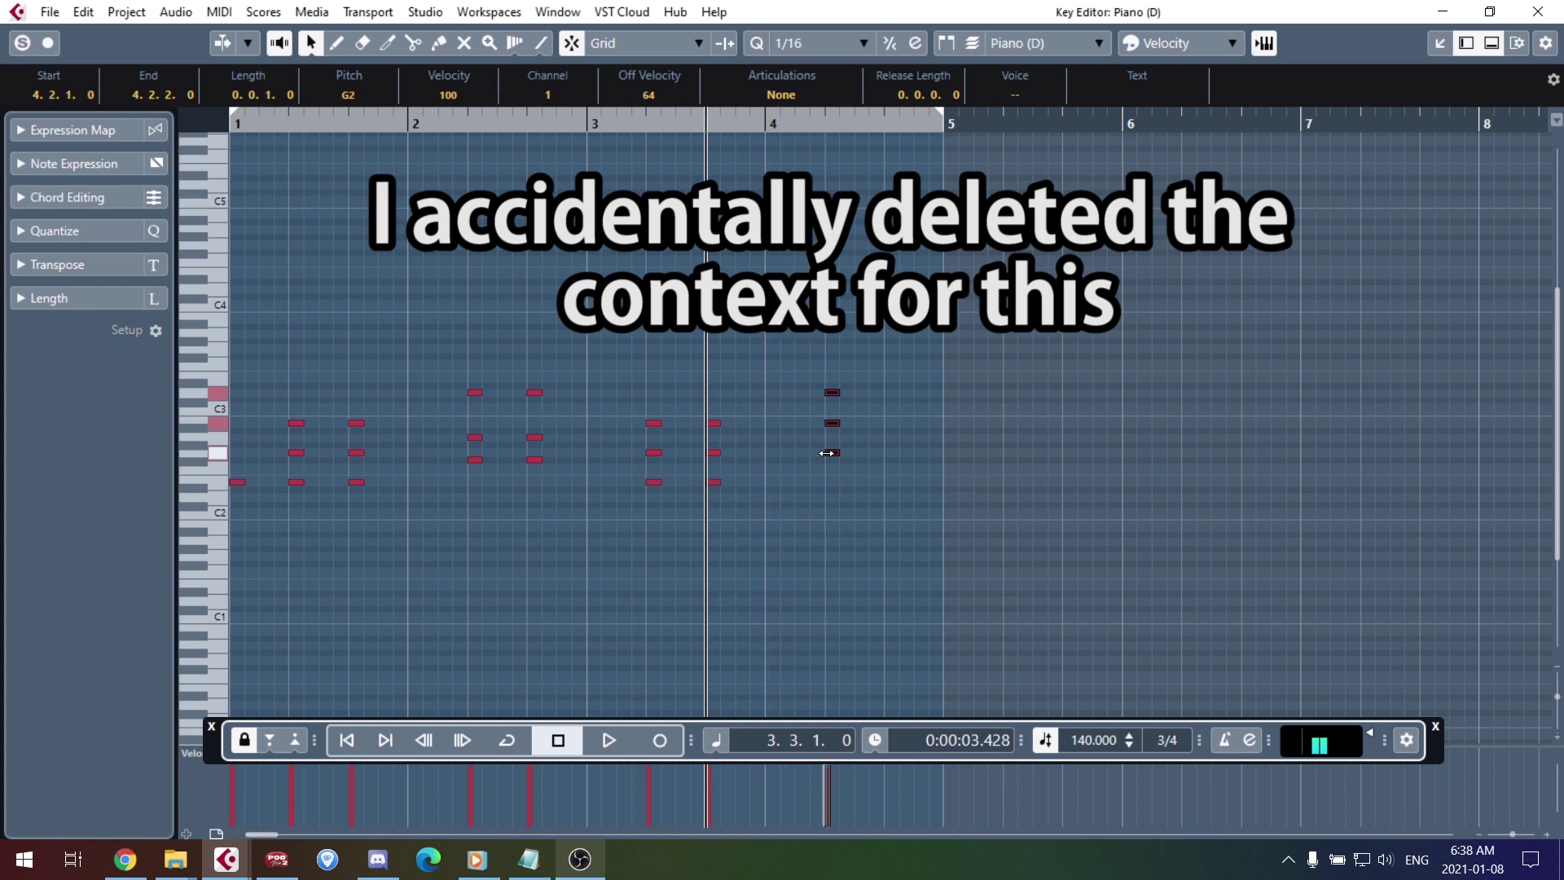
pyautogui.click(886, 120)
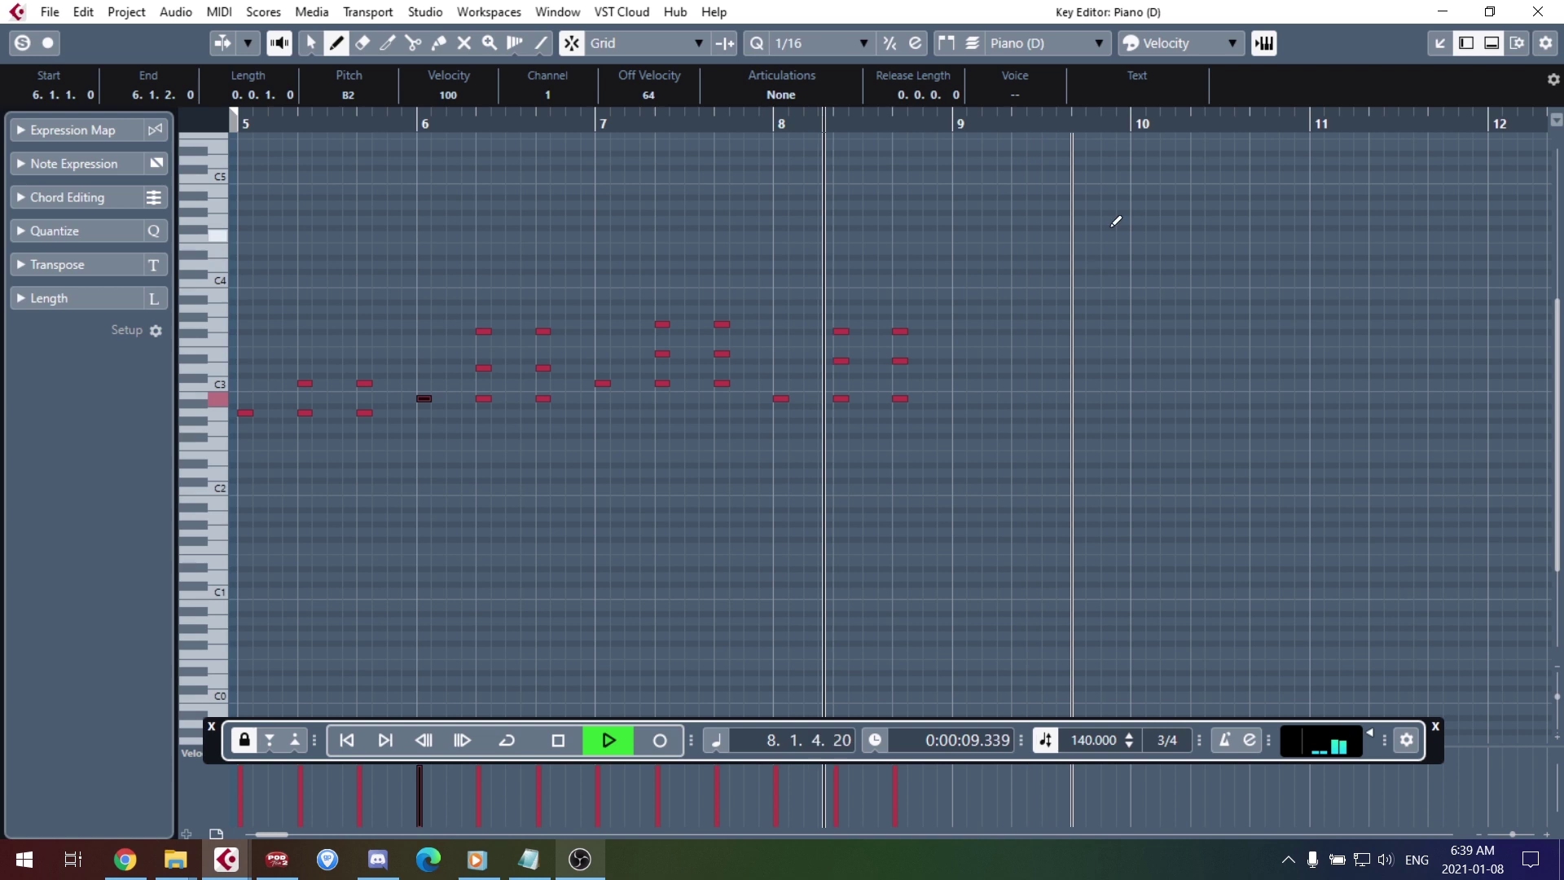
pyautogui.press('space')
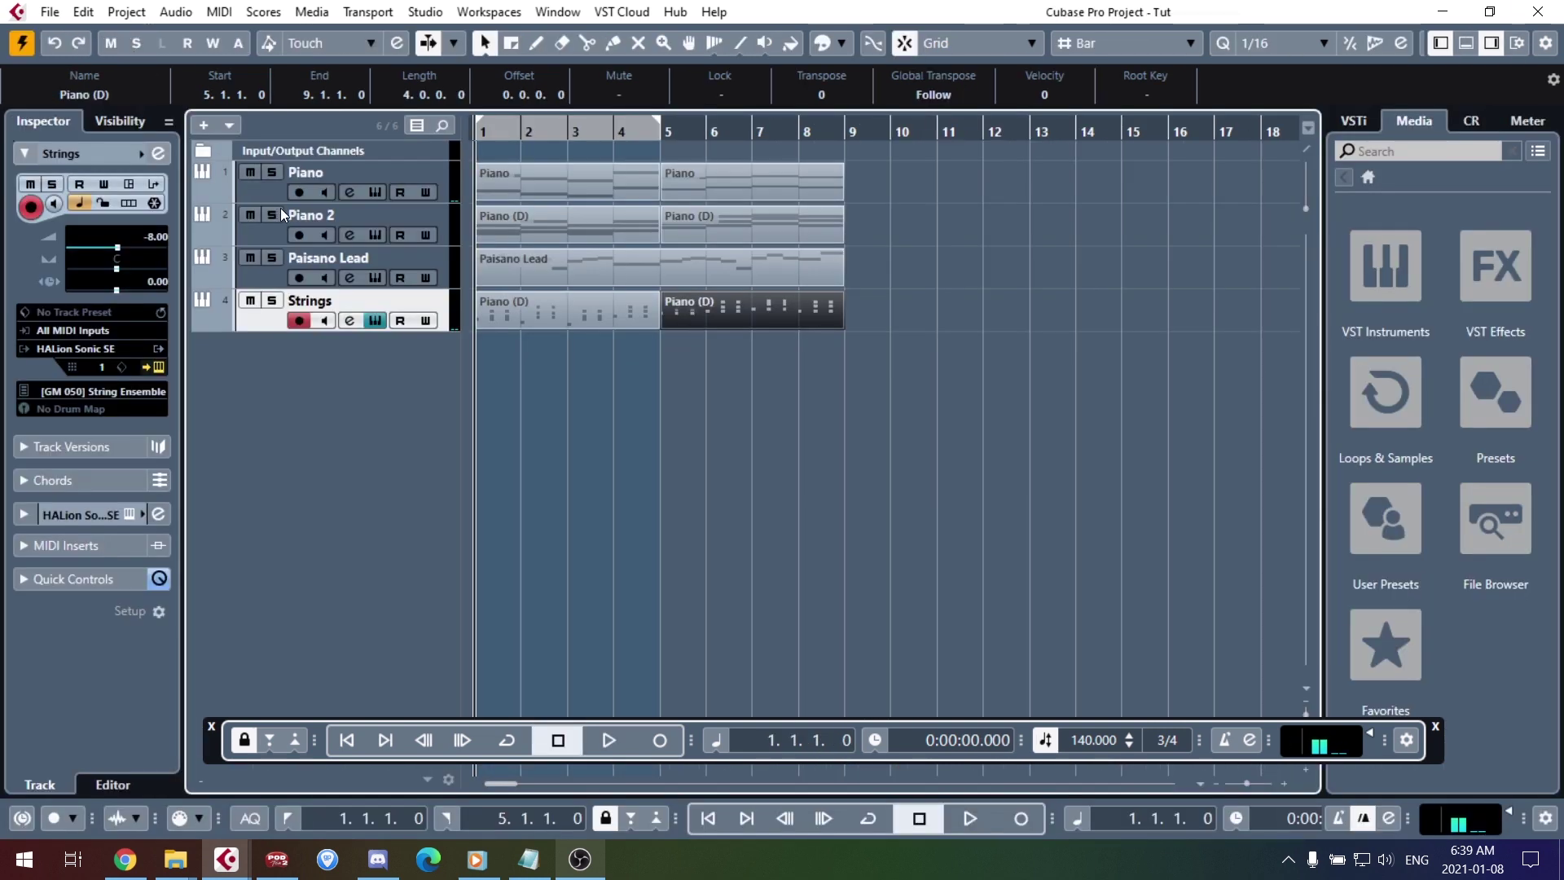
# Step: Set the Piano 2 track's volume to -10.00 and its pan to R30
pyautogui.click(272, 194)
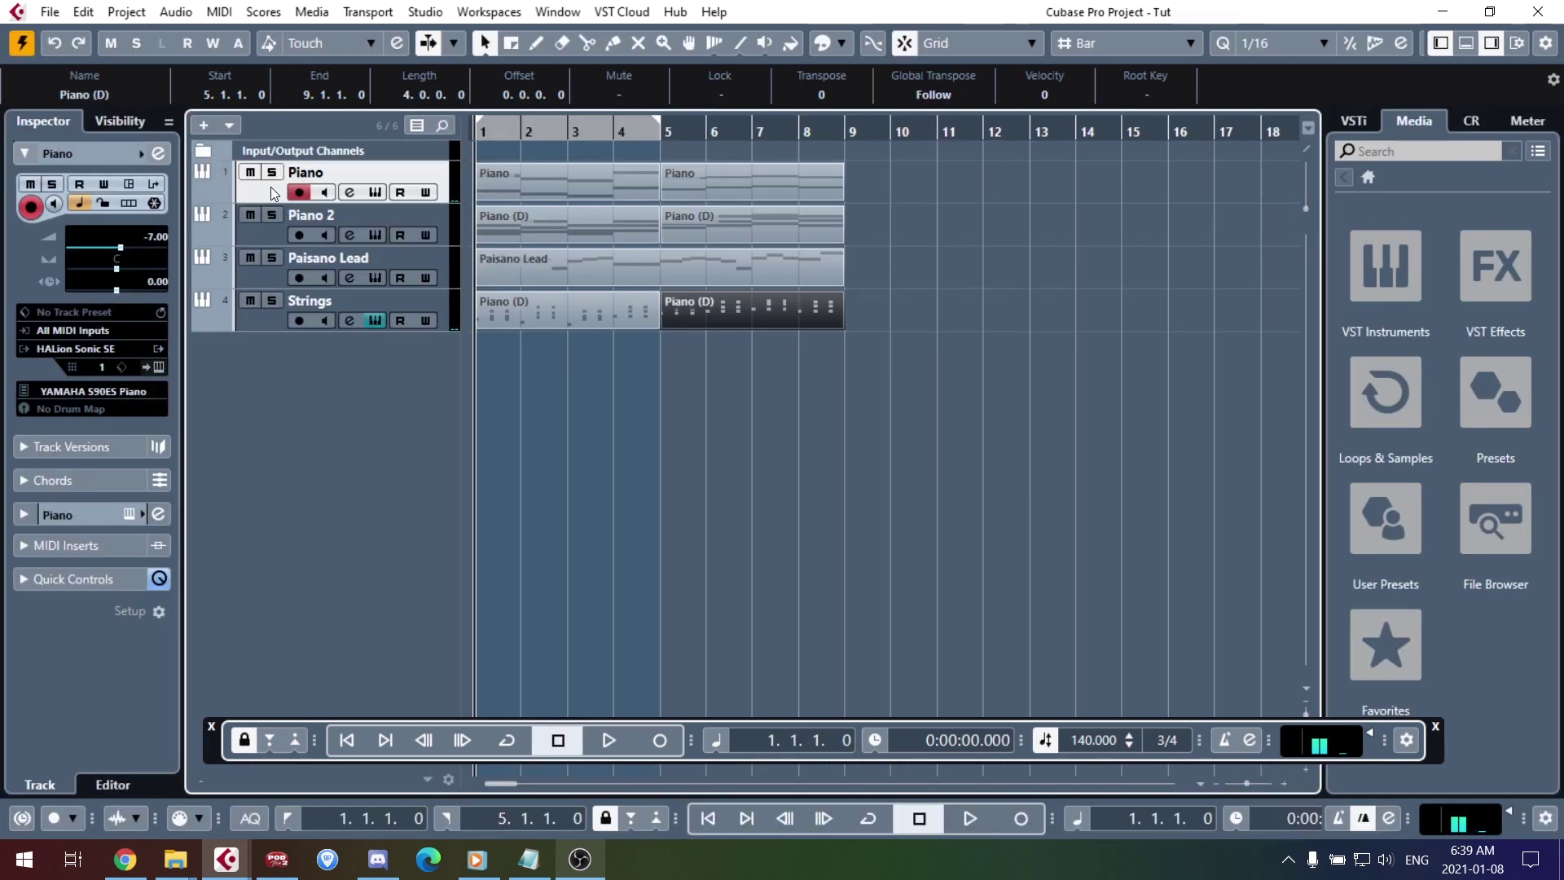
pyautogui.click(261, 226)
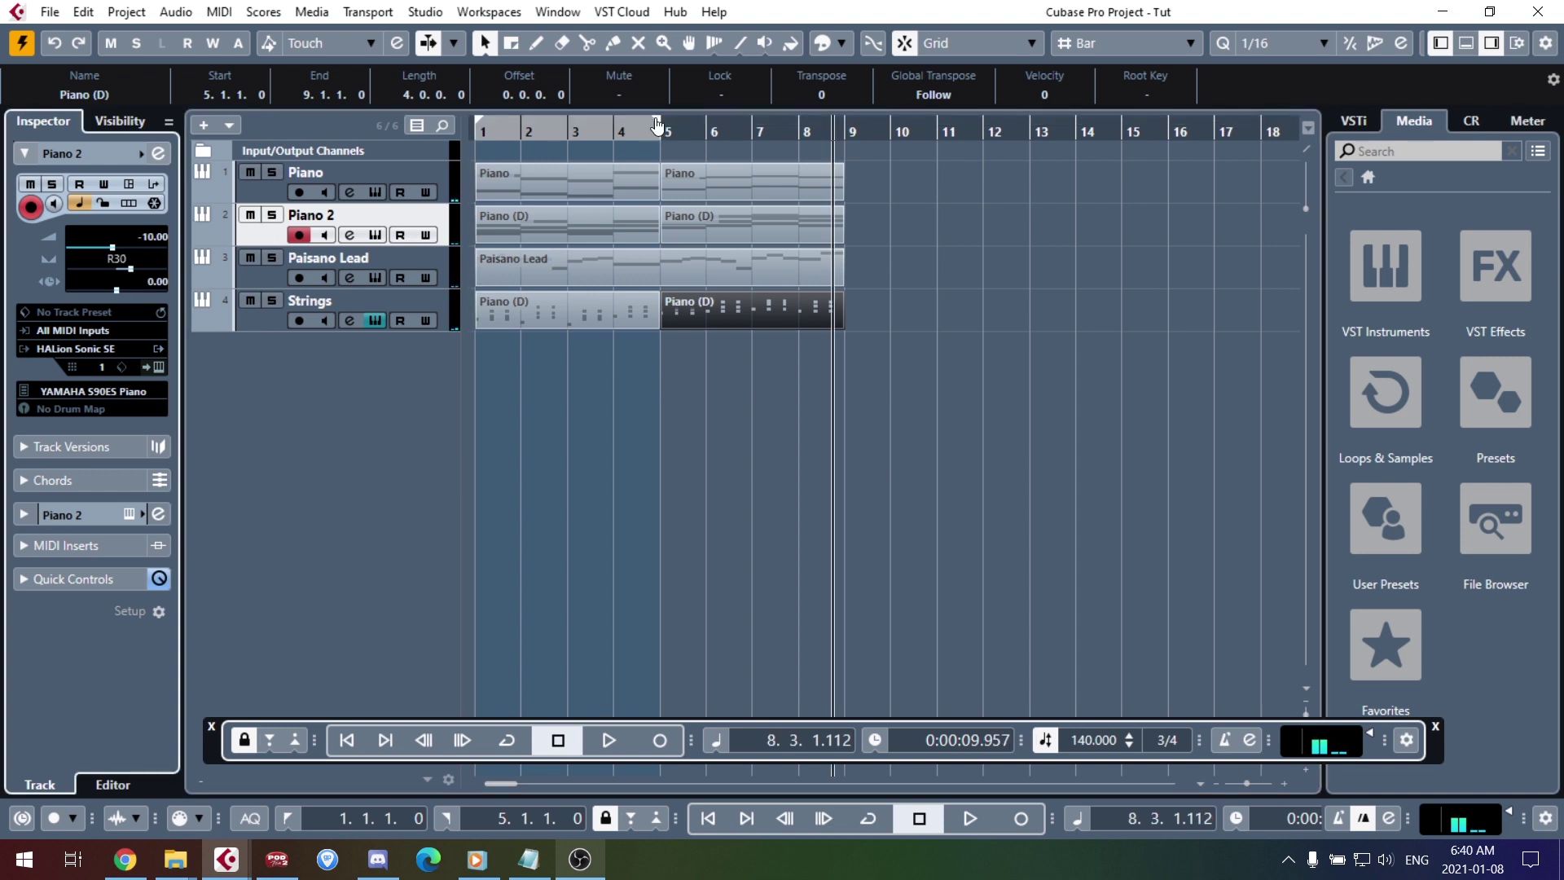
# Step: Extend the locator range so it ends at the start of bar 9
pyautogui.moveTo(658, 122); pyautogui.dragTo(794, 124)
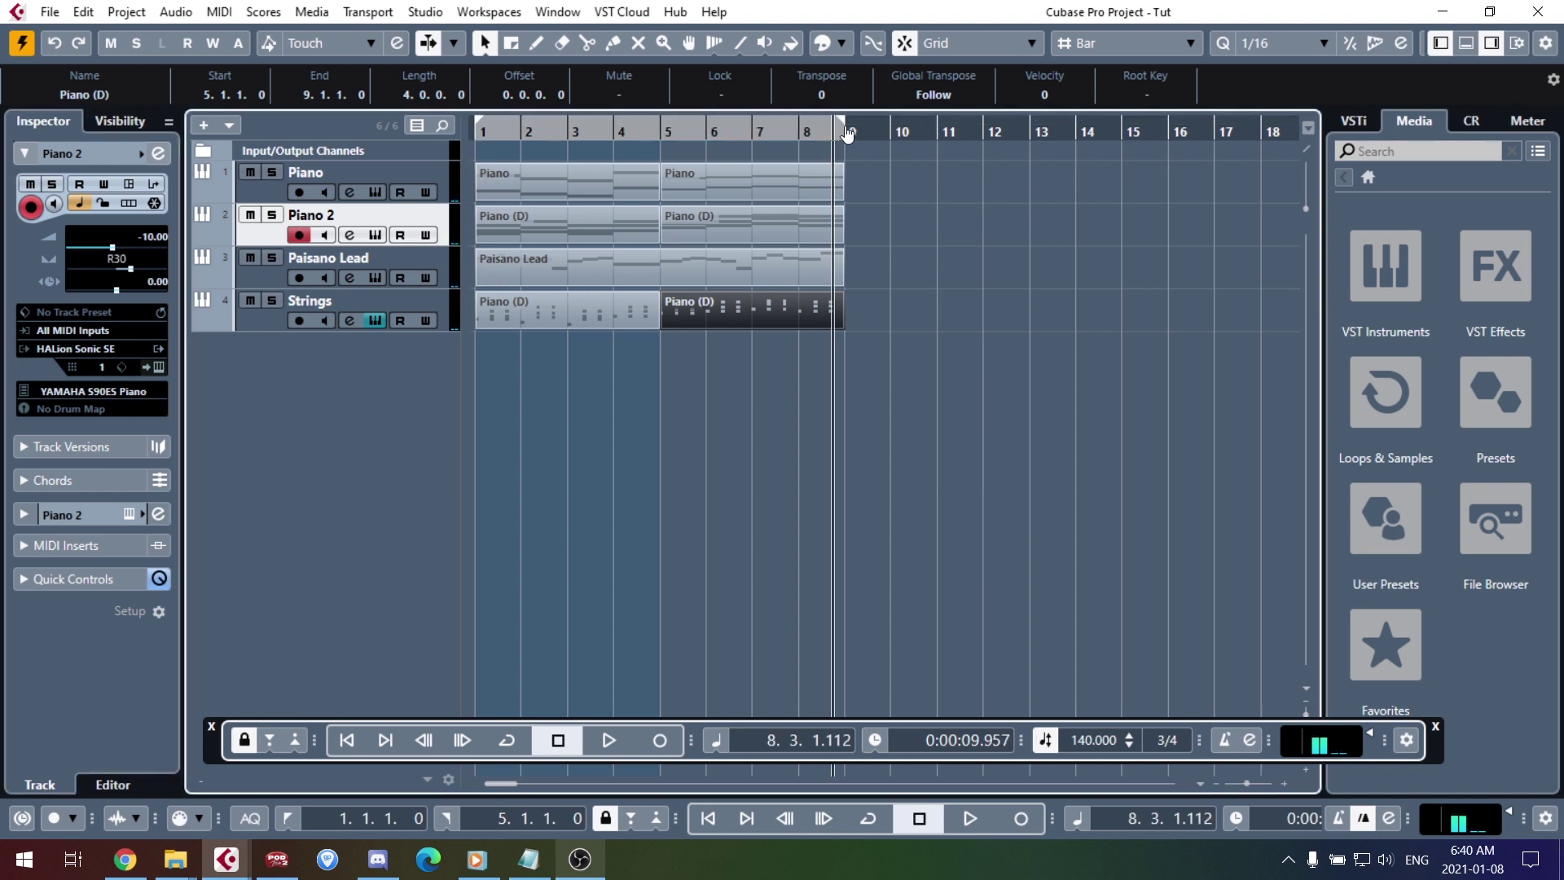
# Step: Turn on cycle playback over bars 1 to 8 and play across the loop point starting from bar 8
pyautogui.click(476, 132)
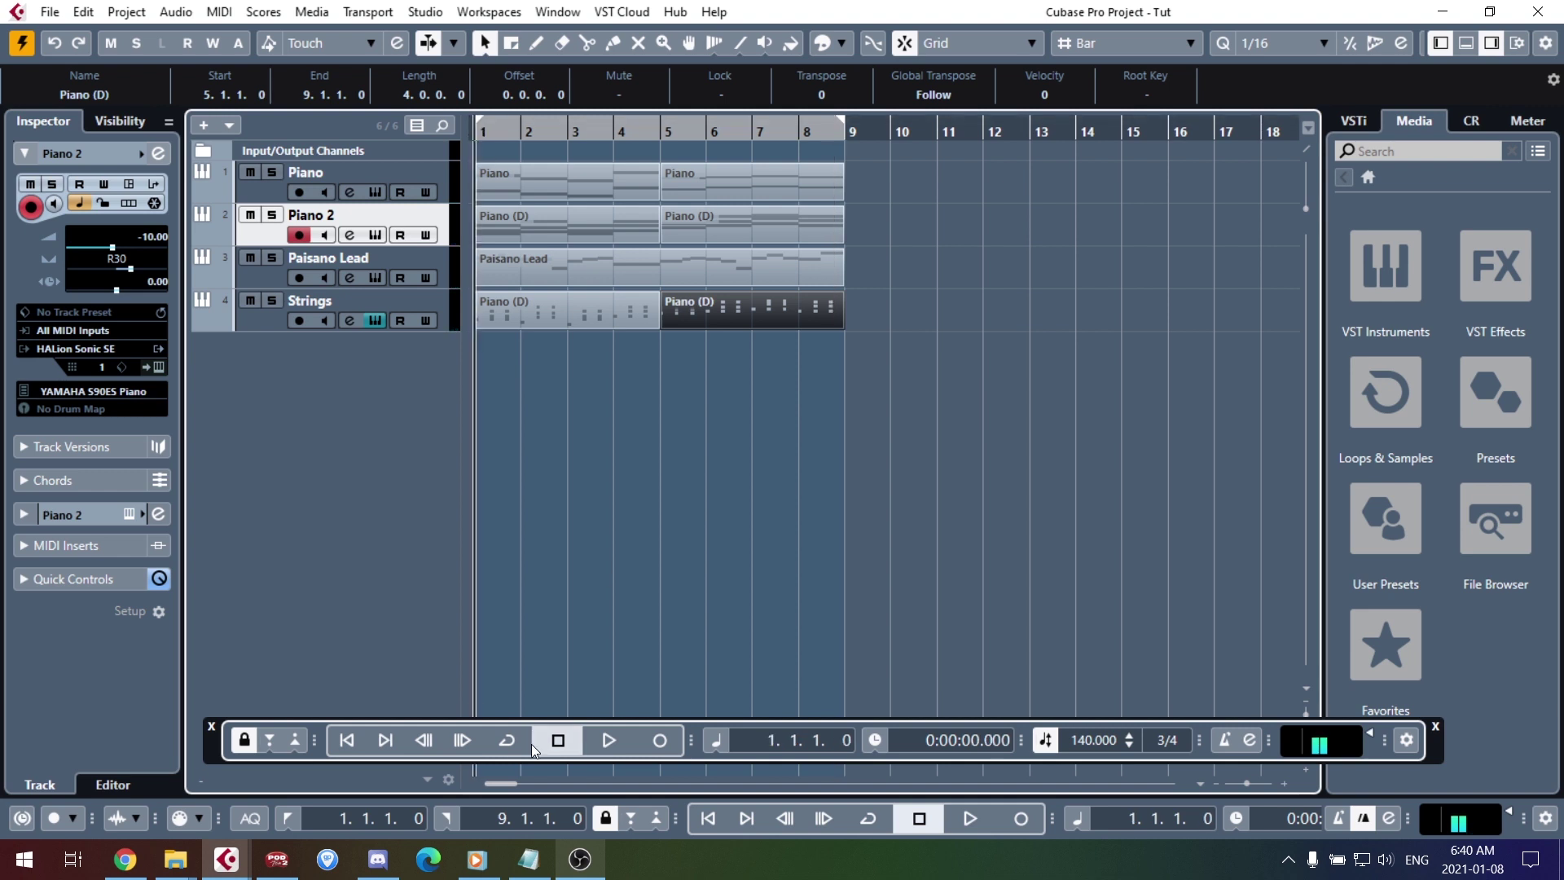
pyautogui.click(507, 741)
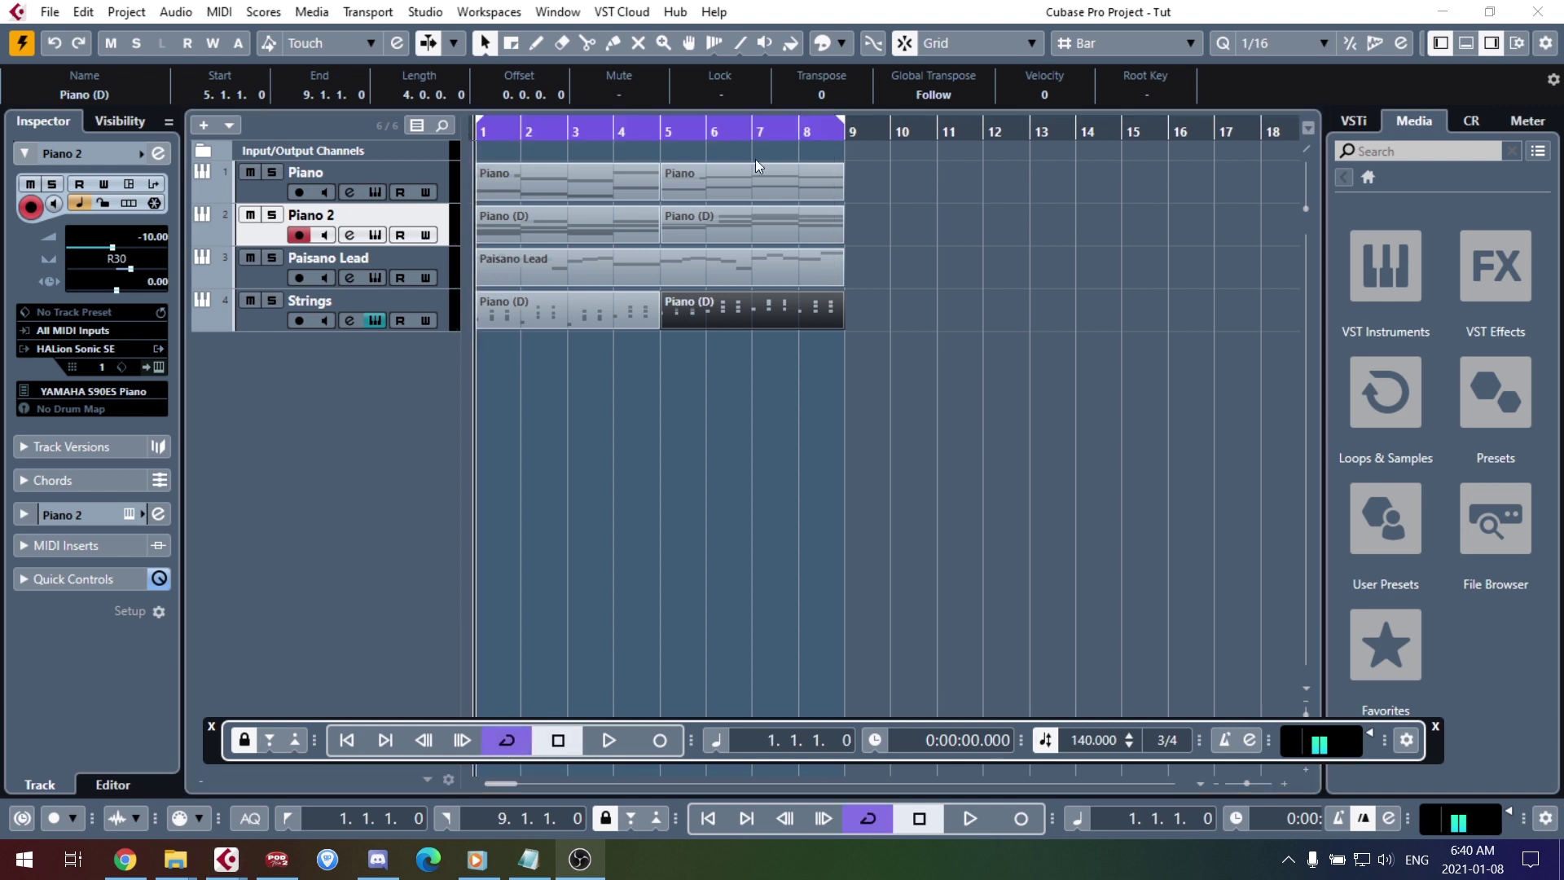
pyautogui.click(799, 128)
pyautogui.press('space')
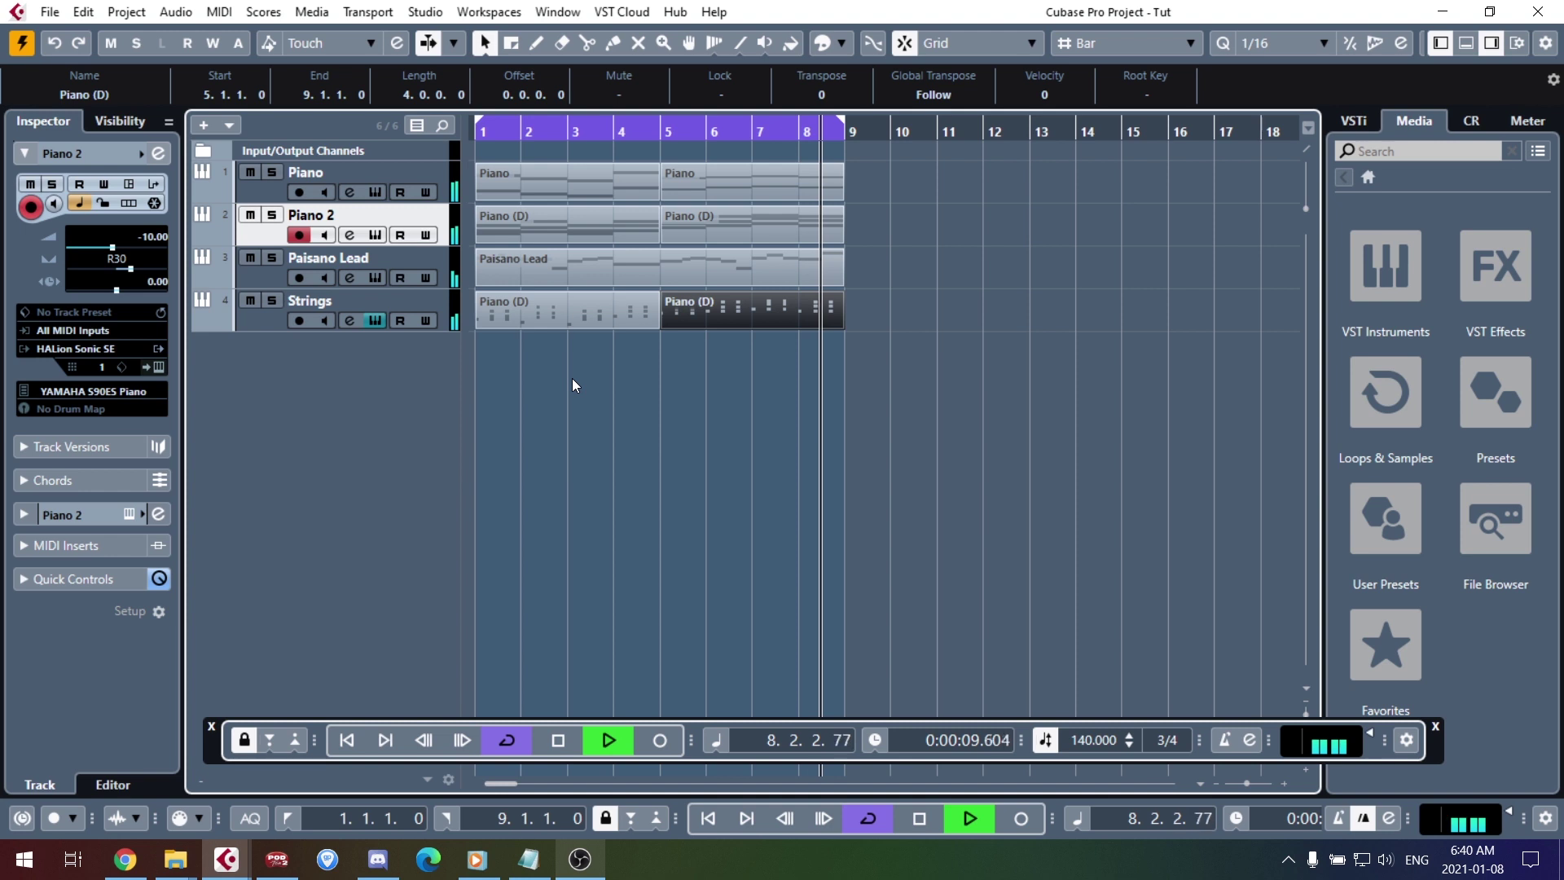
pyautogui.press('space')
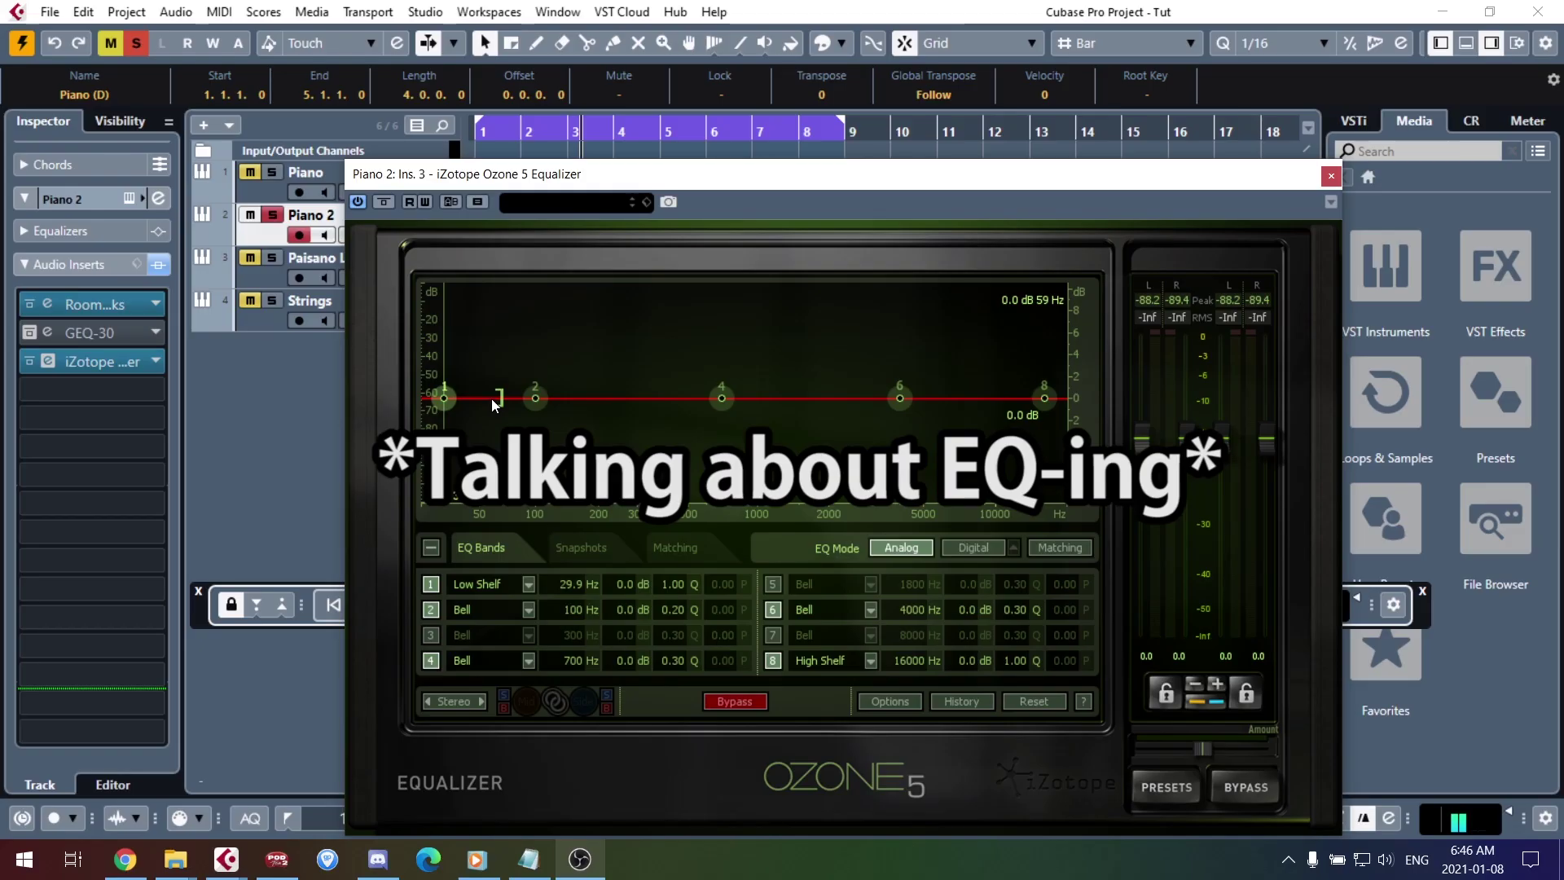
# Step: Cut Piano 2's low frequencies in the equalizer with the band 1 low shelf at about 231 Hz and -8.5 dB
pyautogui.moveTo(473, 401); pyautogui.dragTo(684, 512)
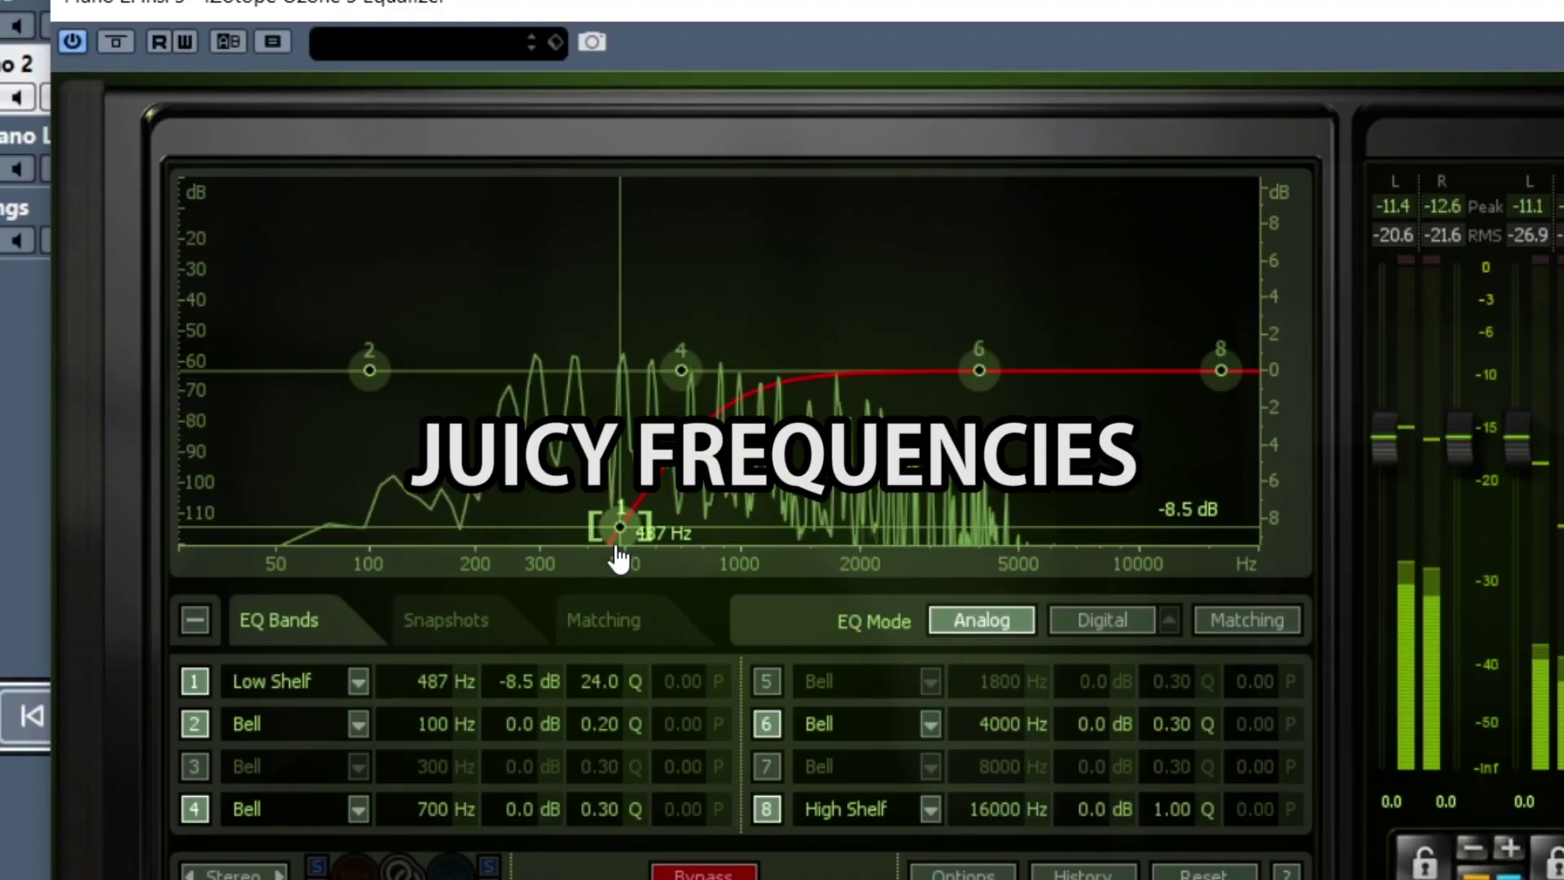
pyautogui.moveTo(619, 554); pyautogui.dragTo(493, 562)
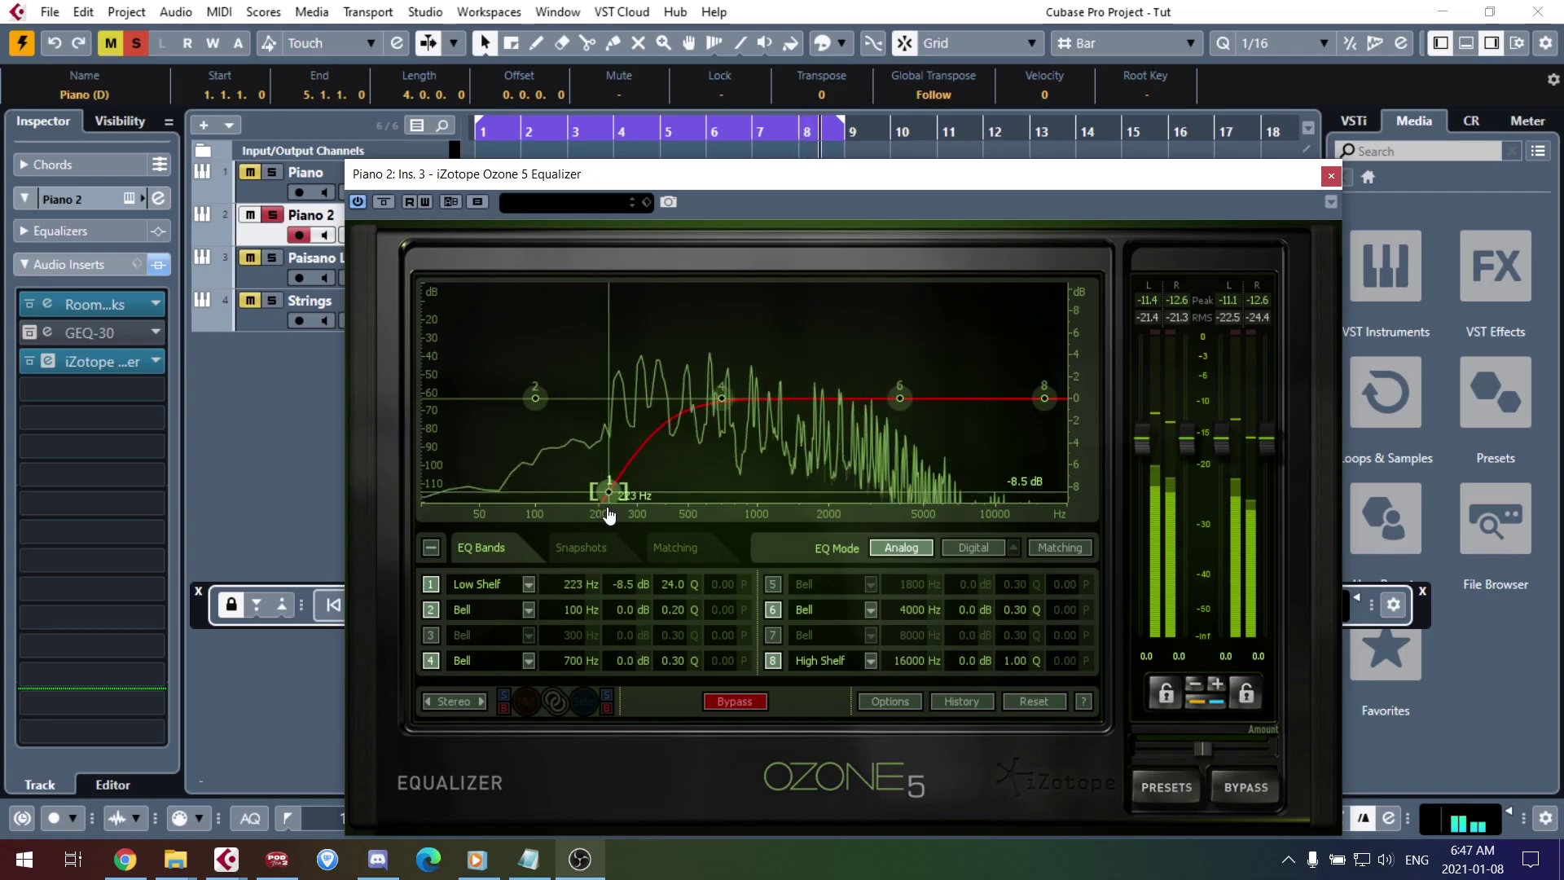
pyautogui.moveTo(610, 515); pyautogui.dragTo(612, 492)
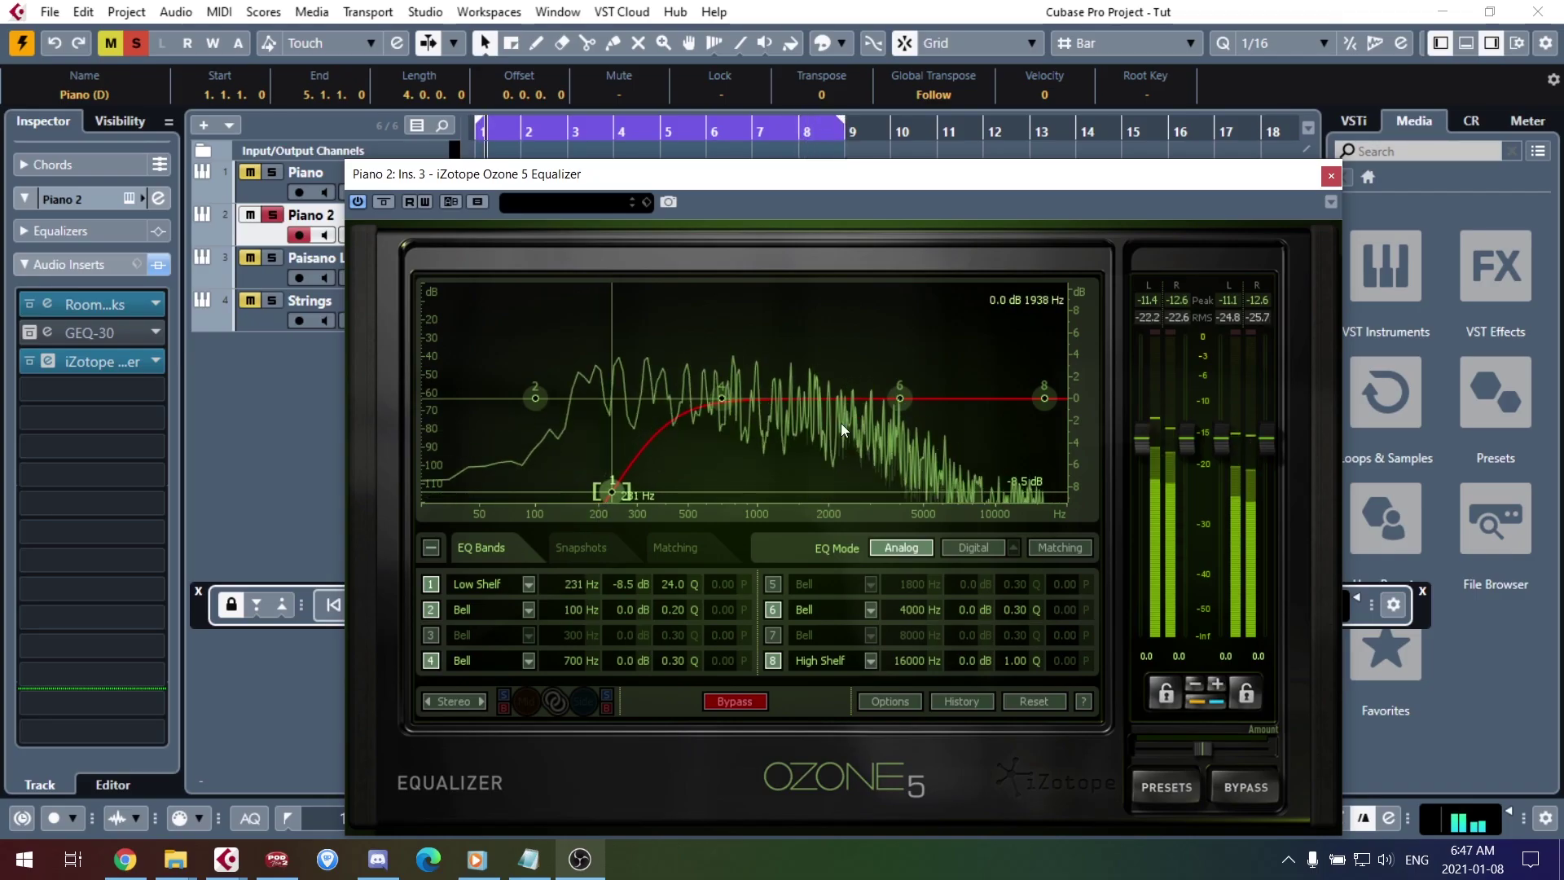
# Step: Try a narrow -4.0 dB cut at 1304 Hz with band 6, reset that band, and raise the low shelf's frequency slightly
pyautogui.moveTo(840, 393); pyautogui.dragTo(901, 406)
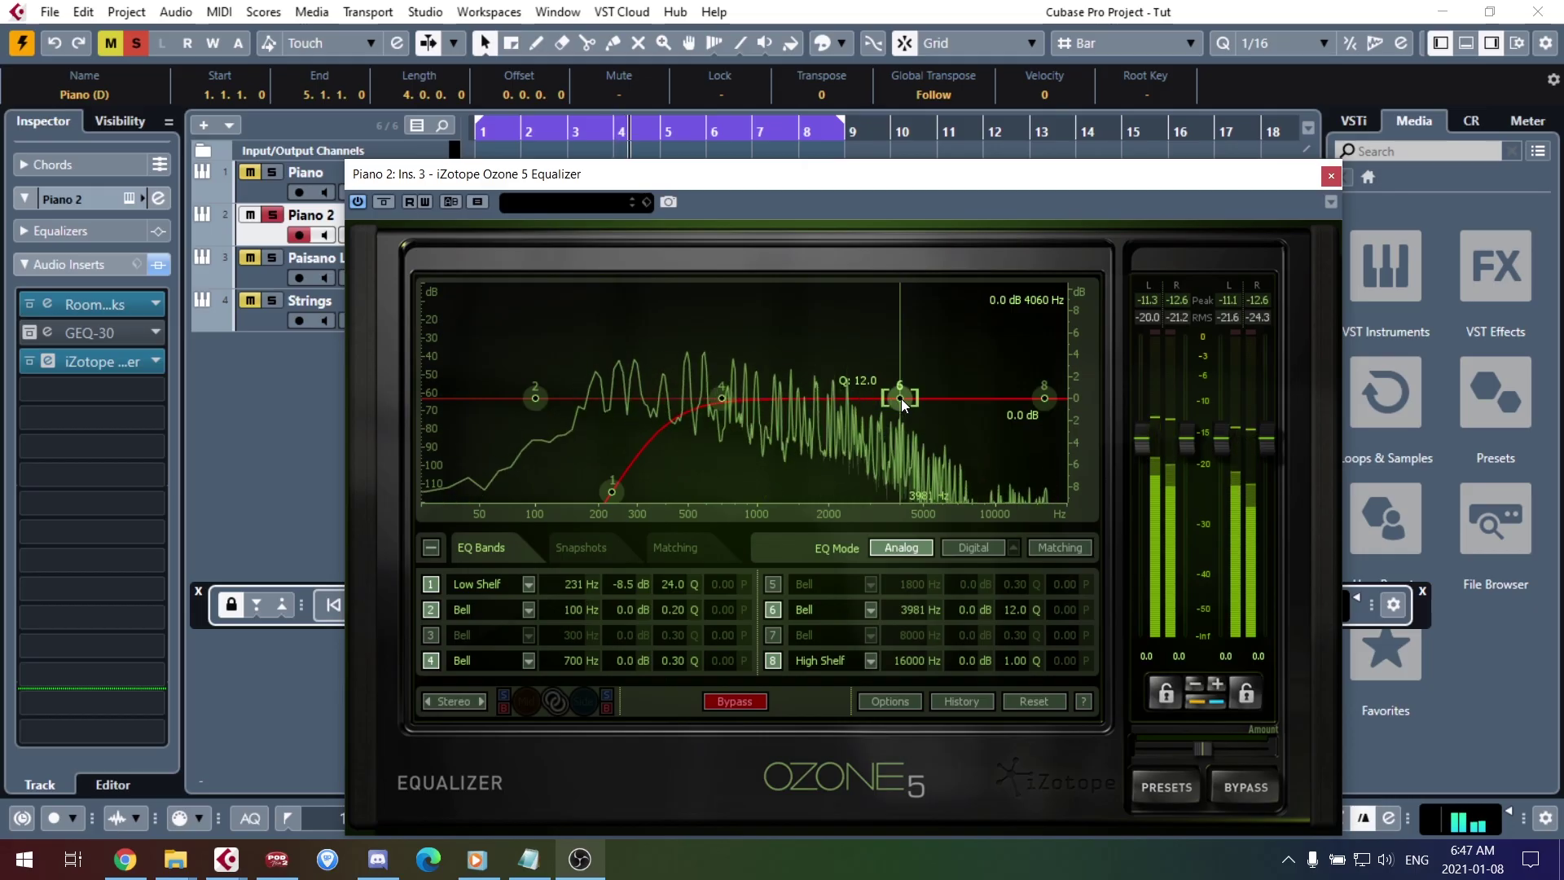
pyautogui.moveTo(901, 398); pyautogui.dragTo(787, 452)
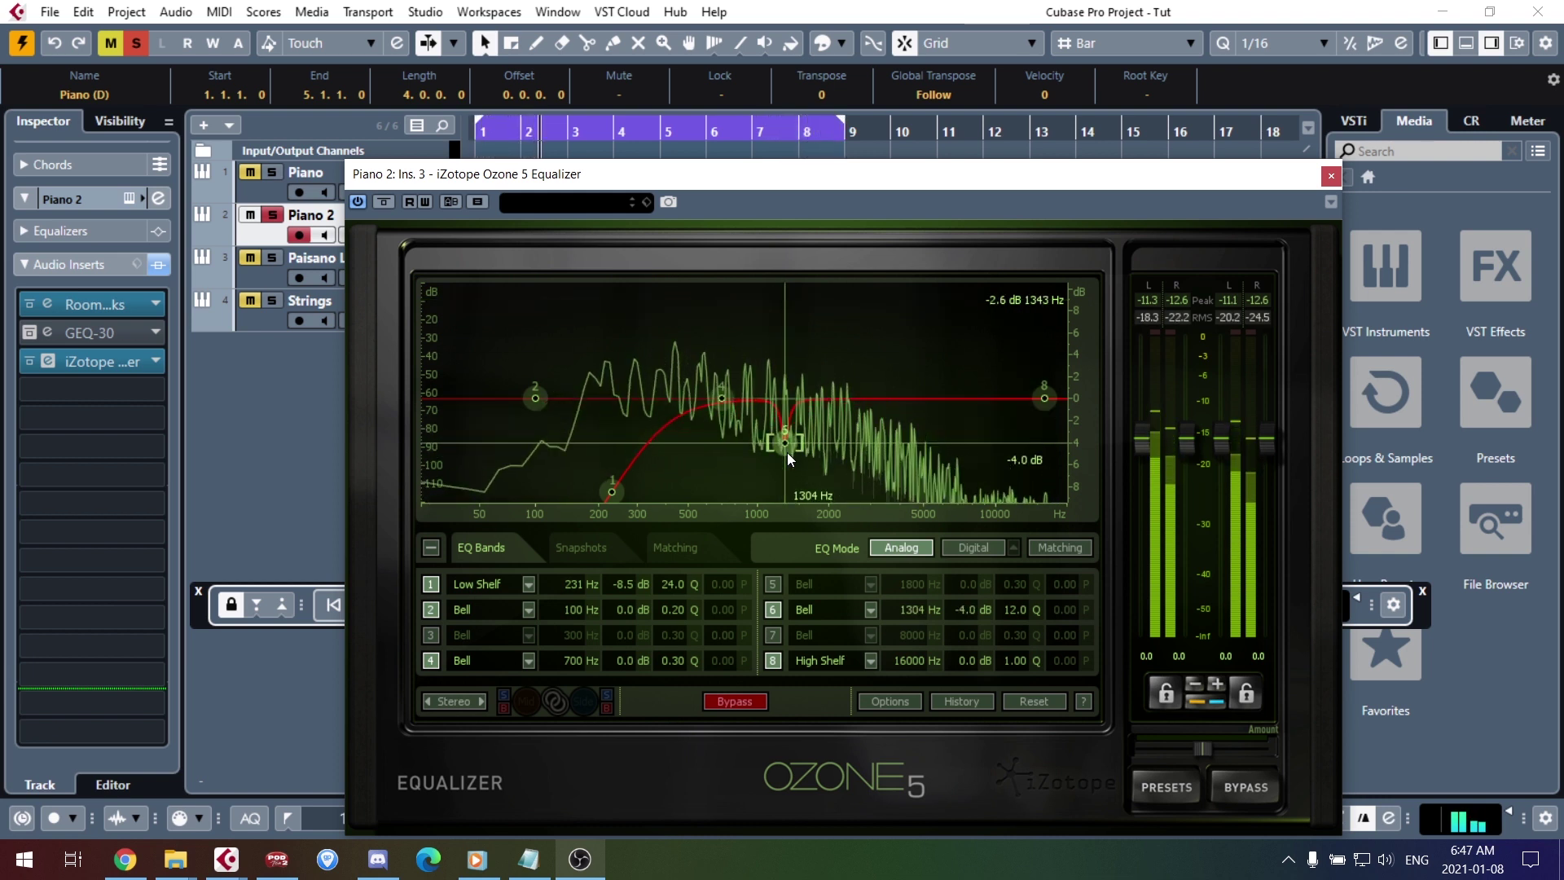
pyautogui.doubleClick(782, 441)
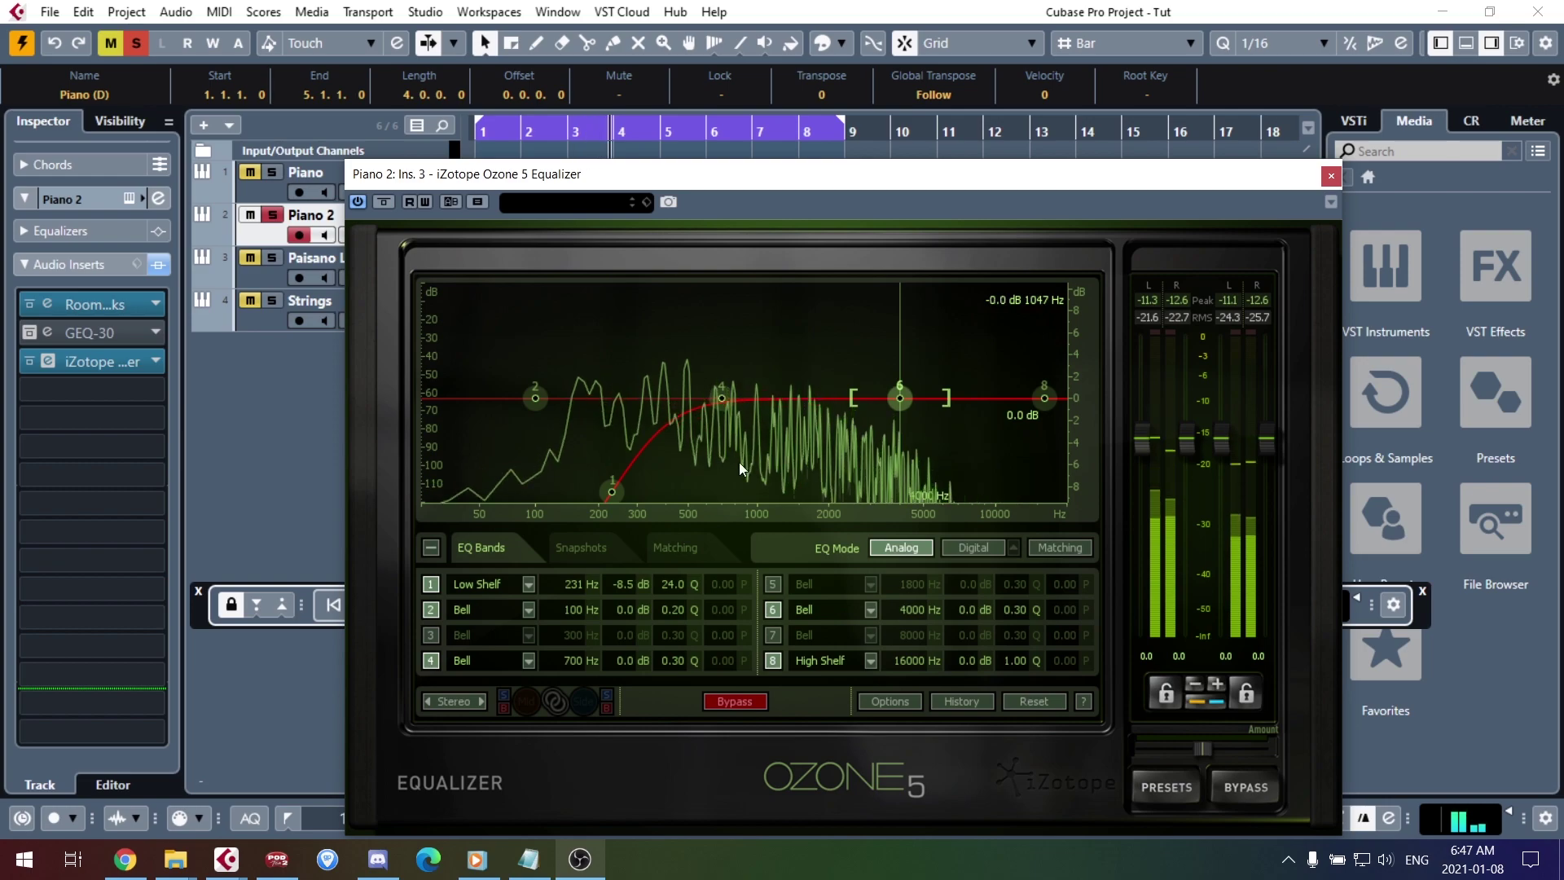
pyautogui.moveTo(613, 491); pyautogui.dragTo(627, 486)
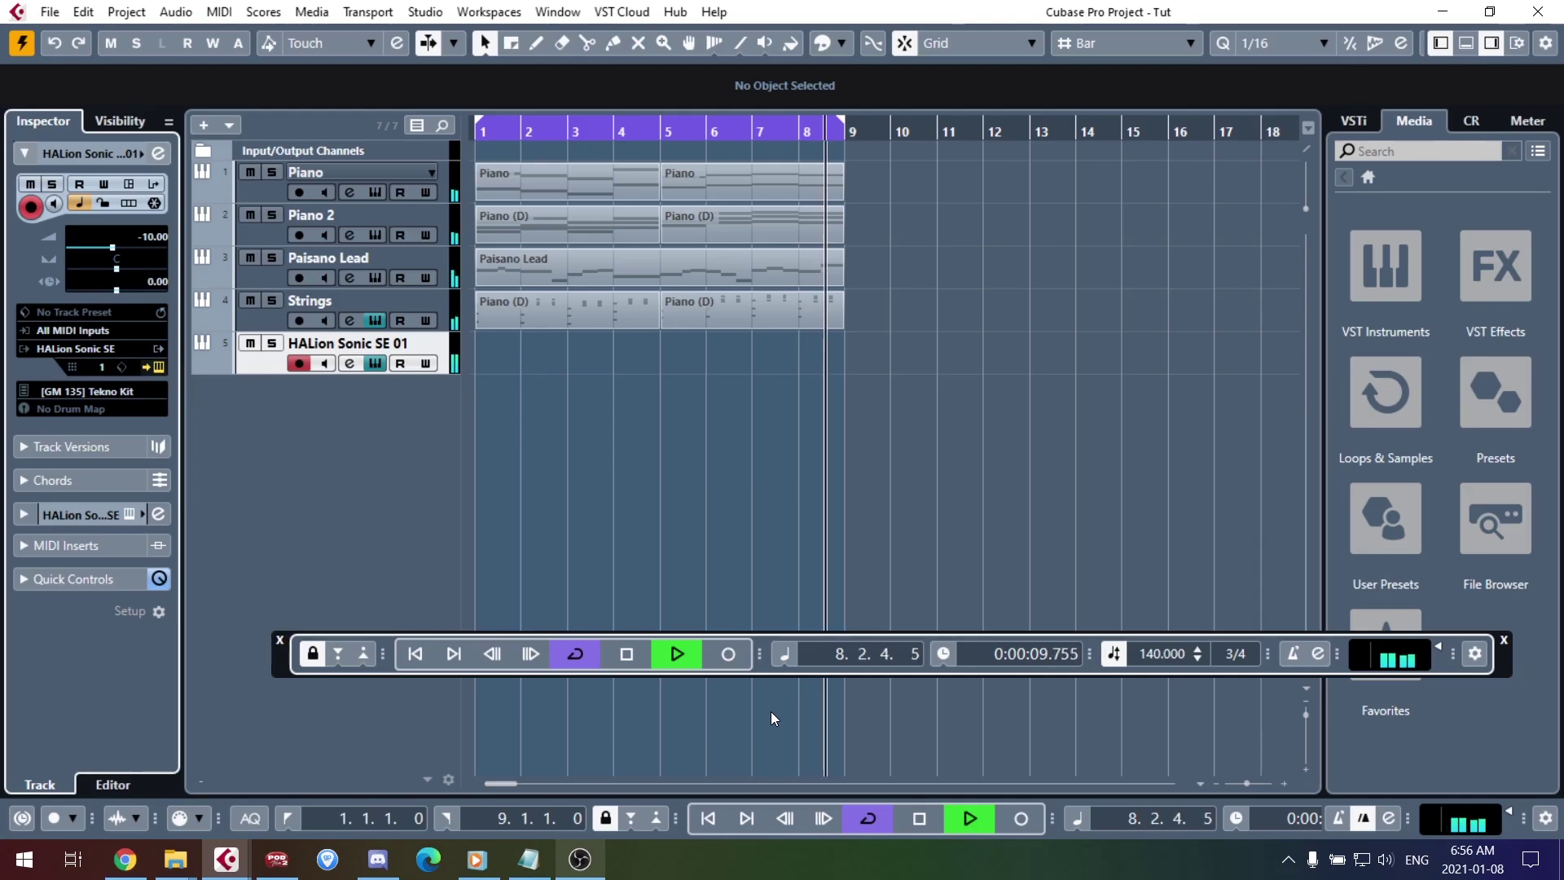
# Step: Browse the Vocal category presets for the Lead 2 track's sound
pyautogui.press('space')
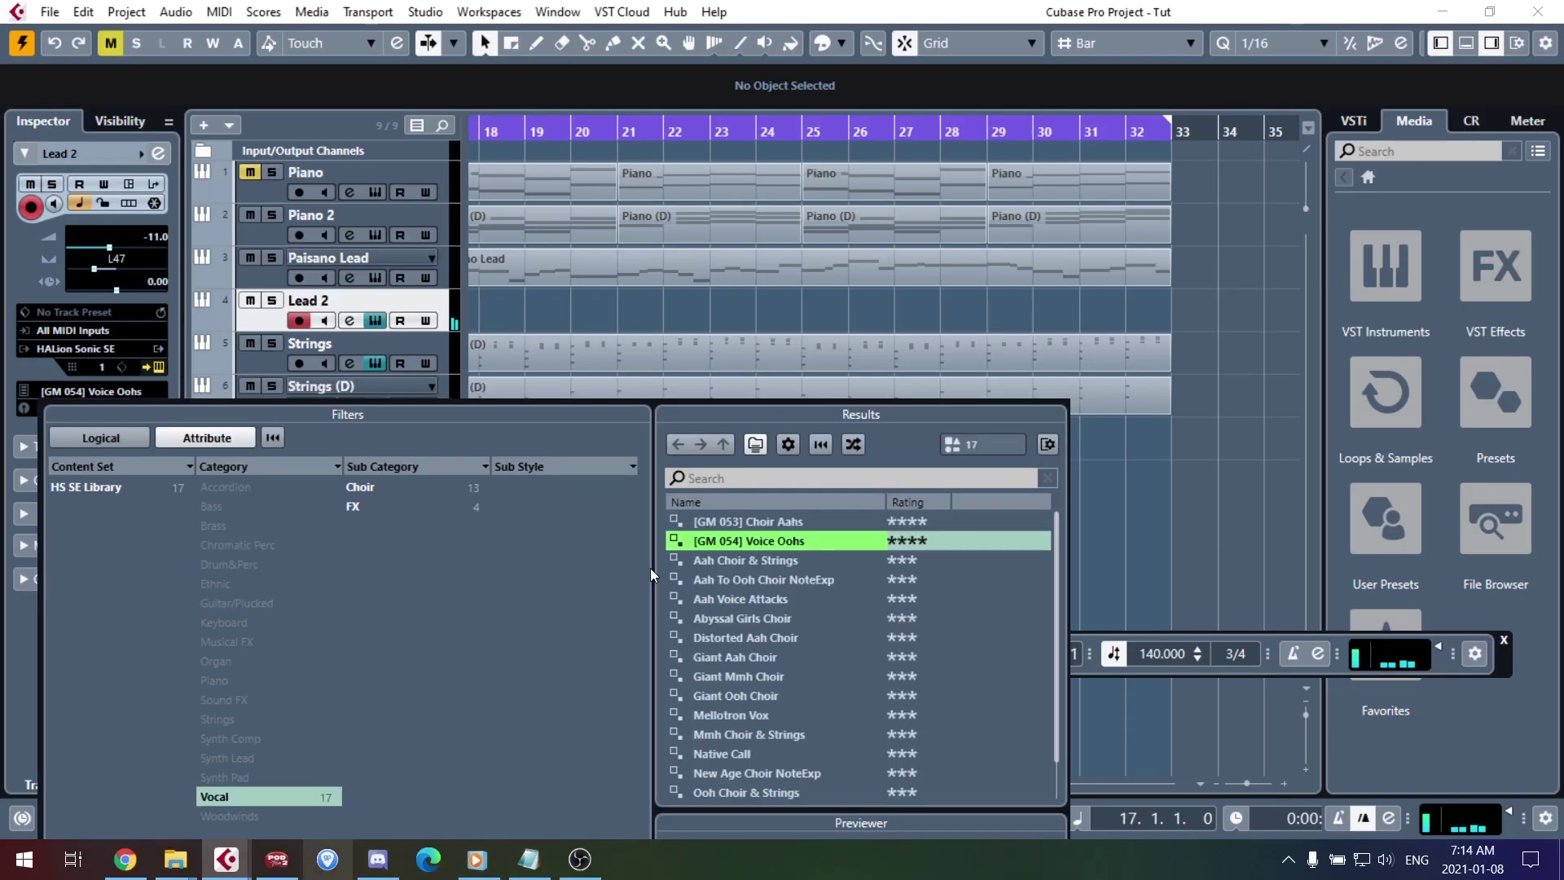
pyautogui.scroll(-2, 767, 650)
pyautogui.scroll(2, 765, 652)
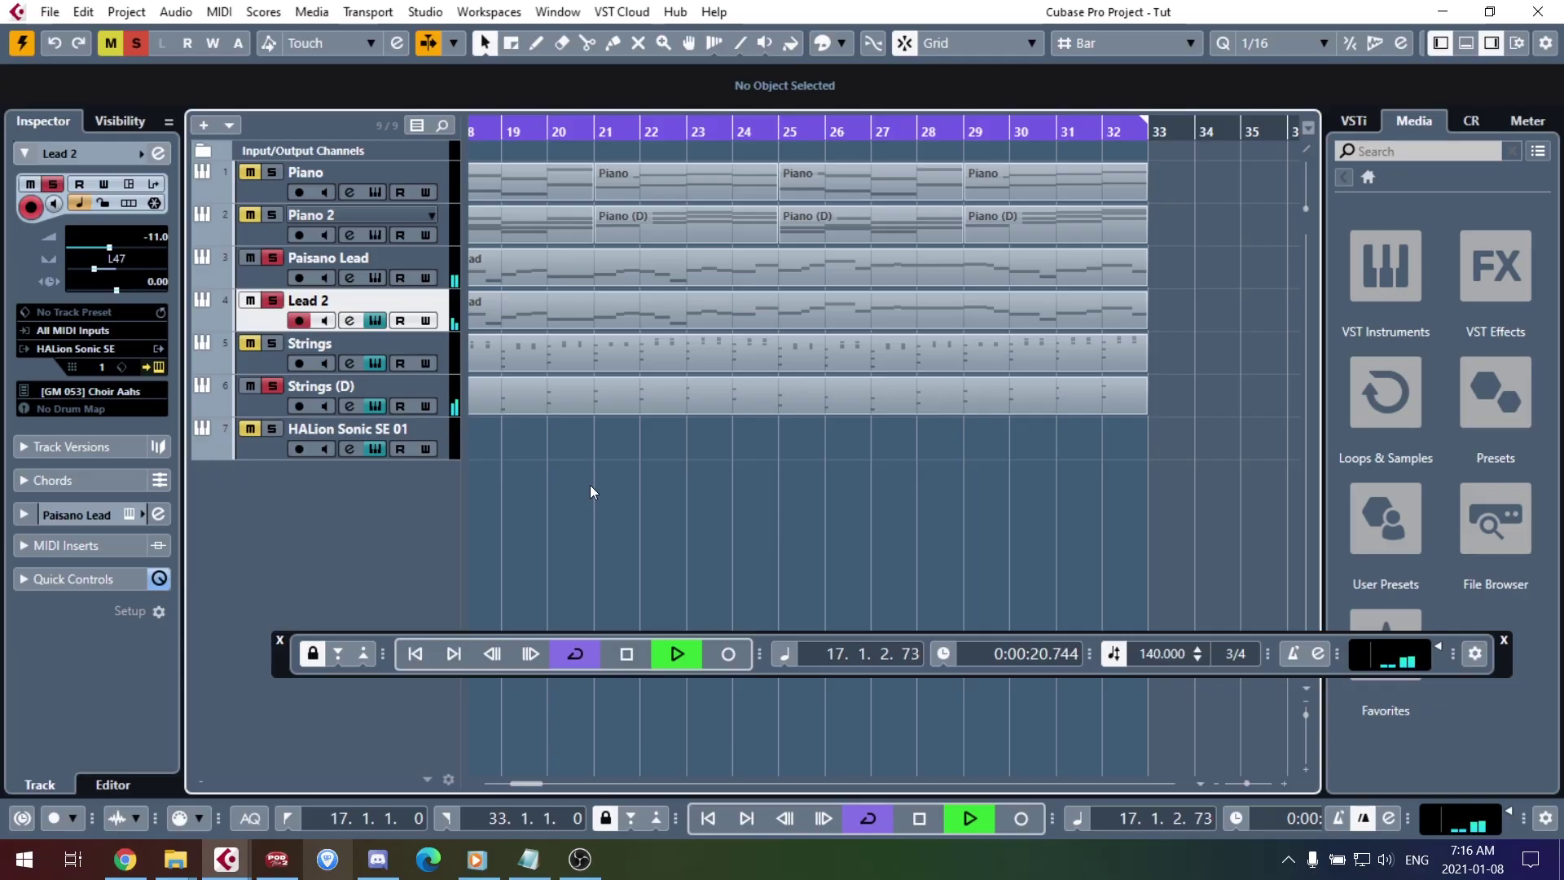
# Step: Listen to the soloed lead and Strings (D) tracks and return the project cursor to bar 17
pyautogui.moveTo(616, 458); pyautogui.dragTo(391, 257)
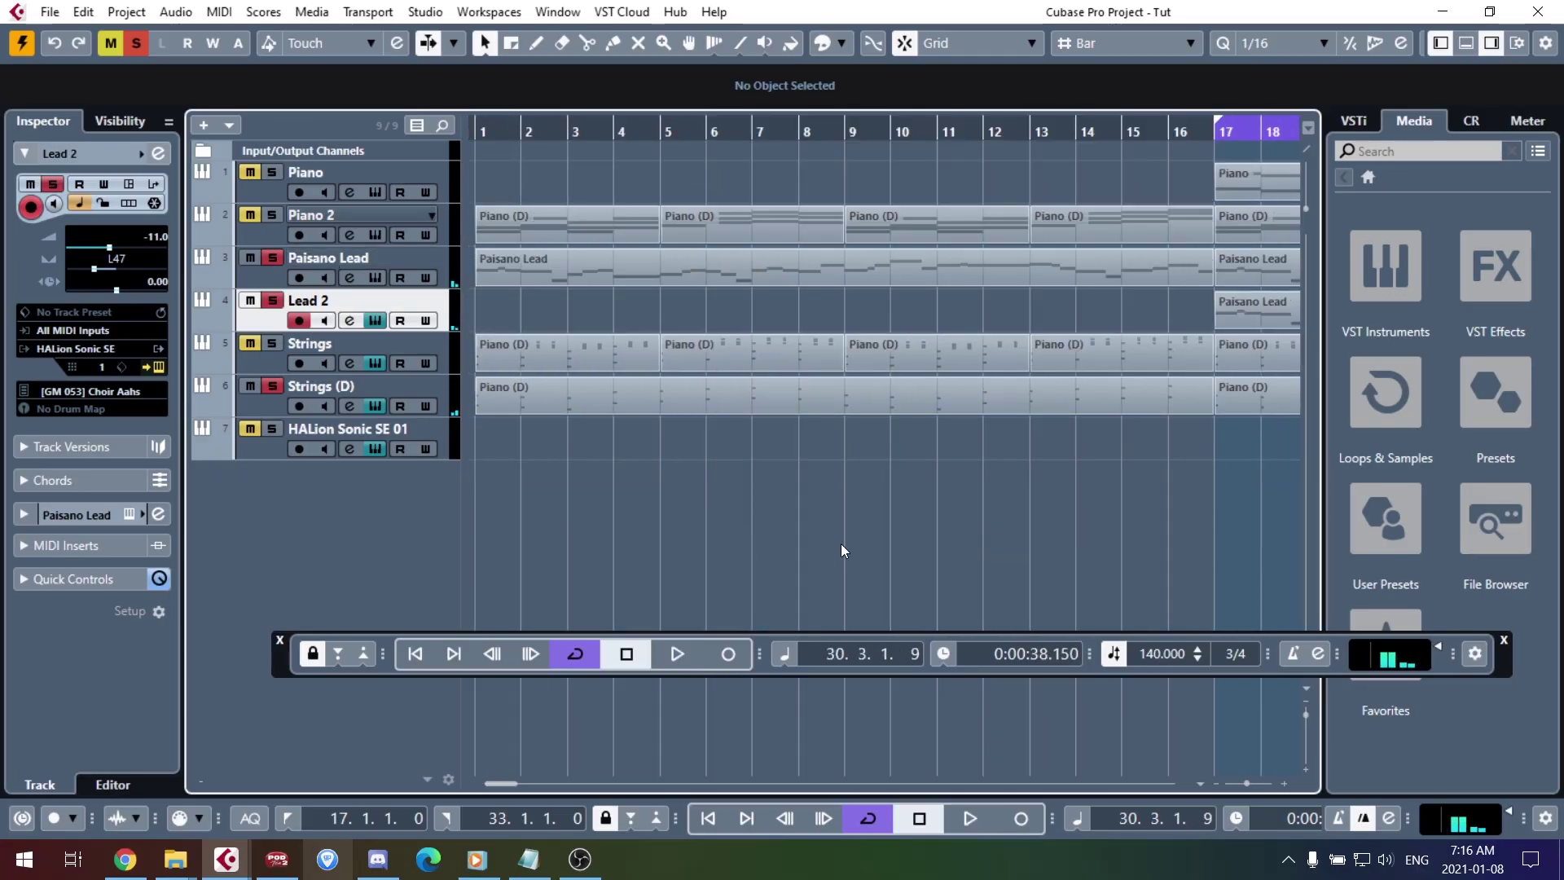
pyautogui.moveTo(841, 544); pyautogui.dragTo(1368, 585)
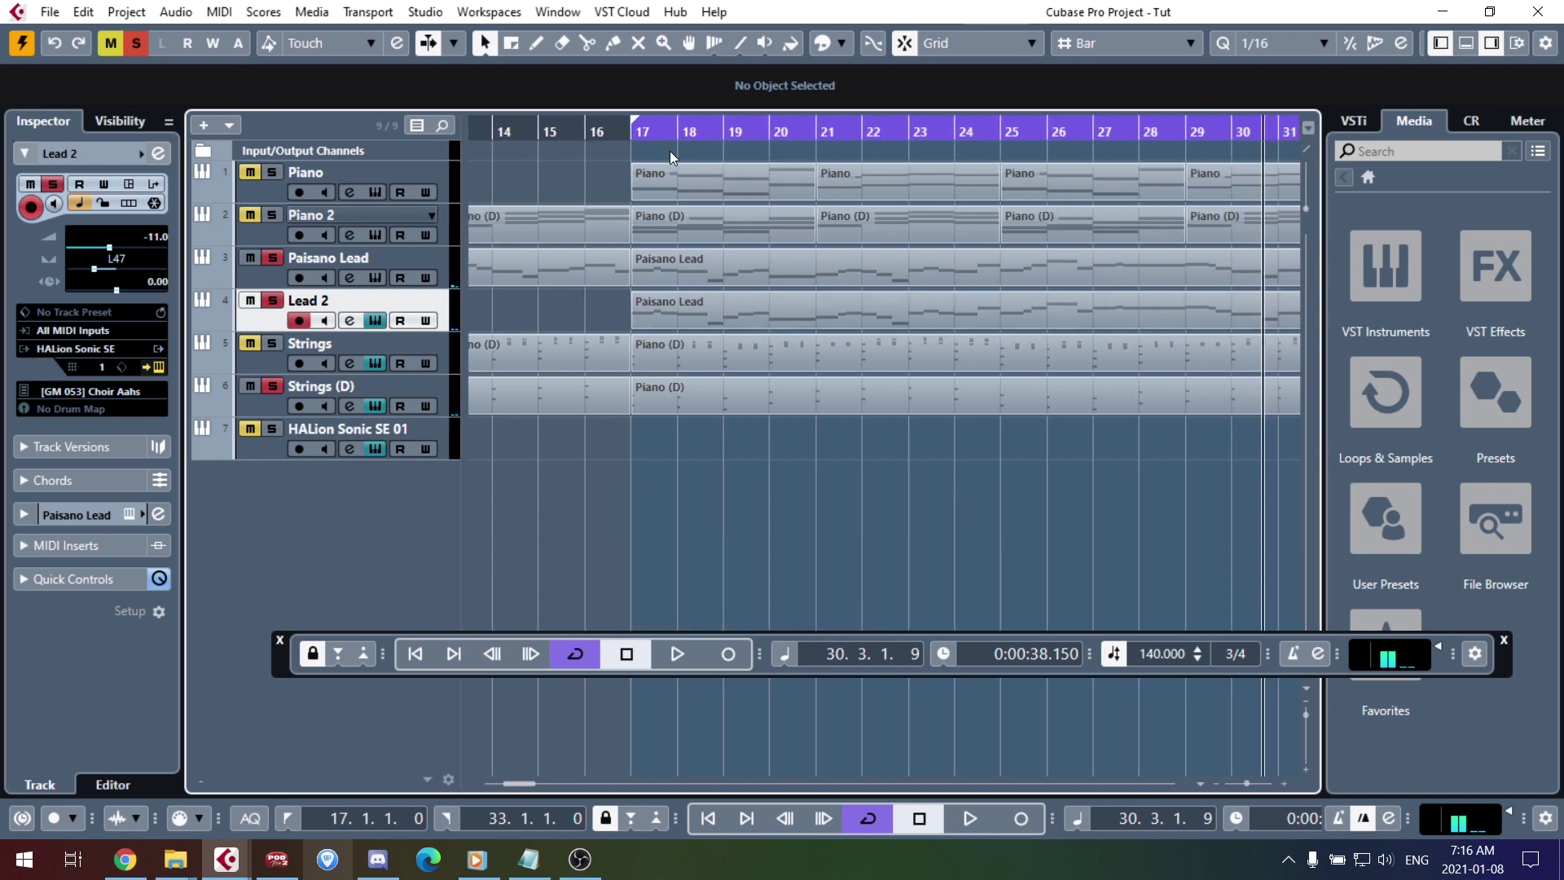
pyautogui.click(633, 131)
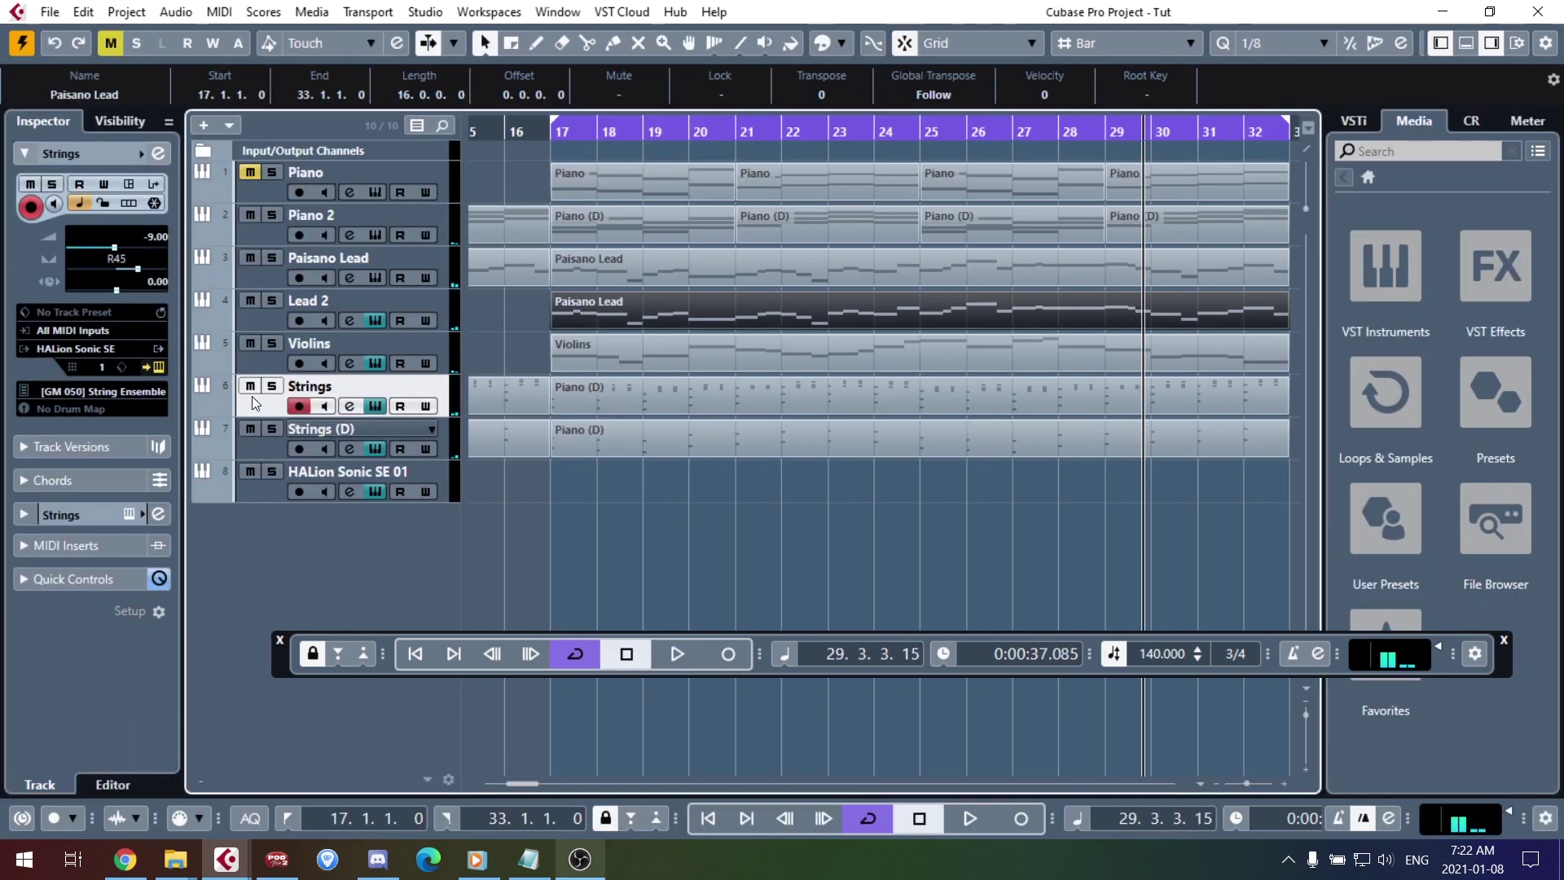
# Step: Duplicate the Strings track and move the copy between Lead 2 and Violins
pyautogui.rightClick(253, 399)
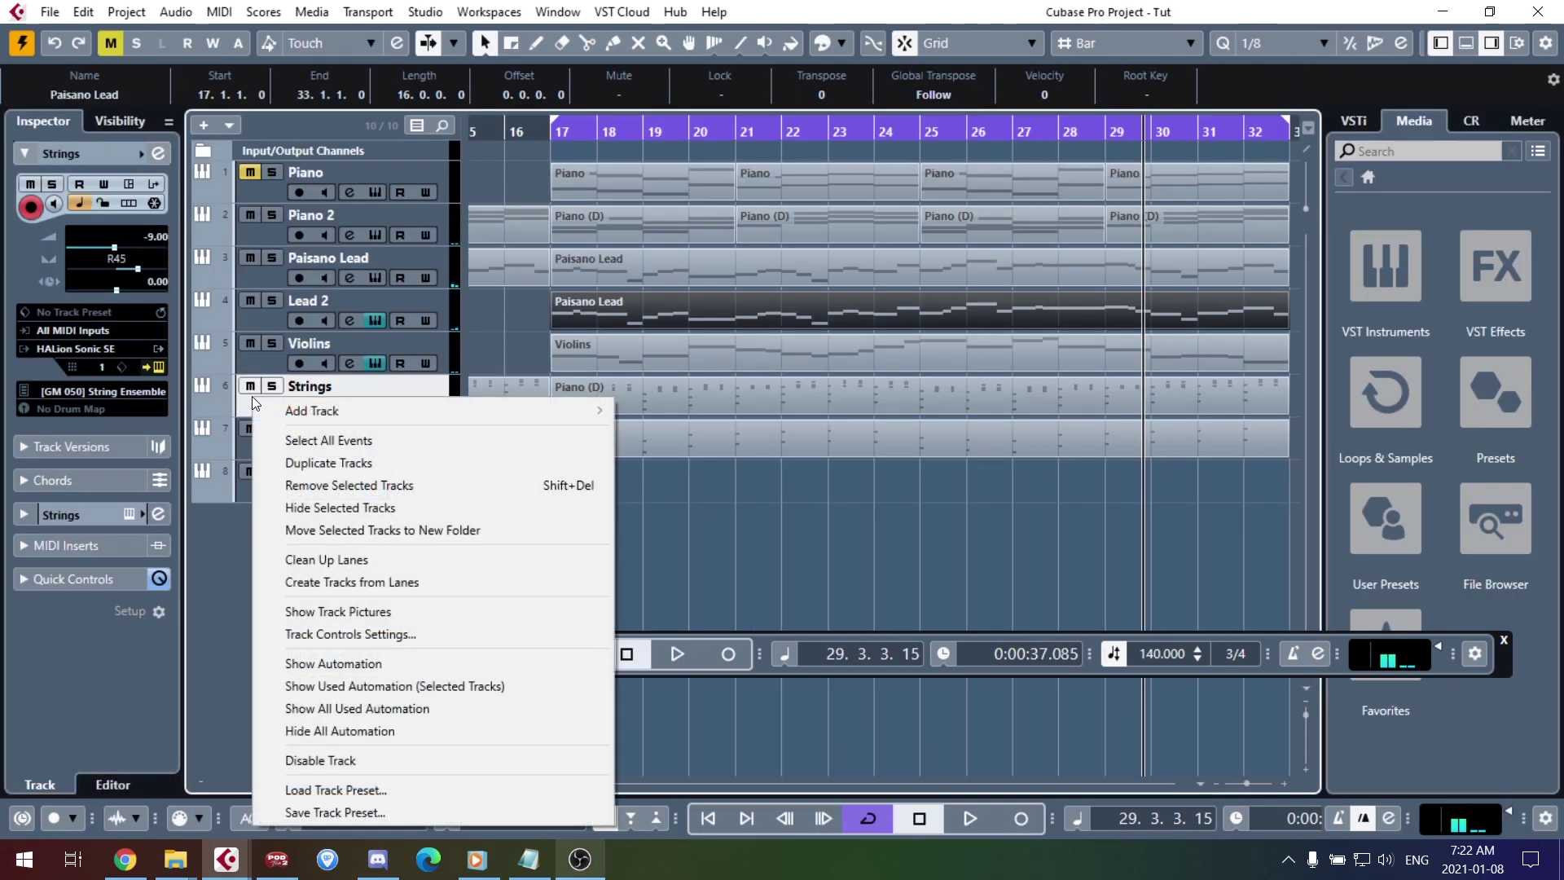
pyautogui.click(328, 463)
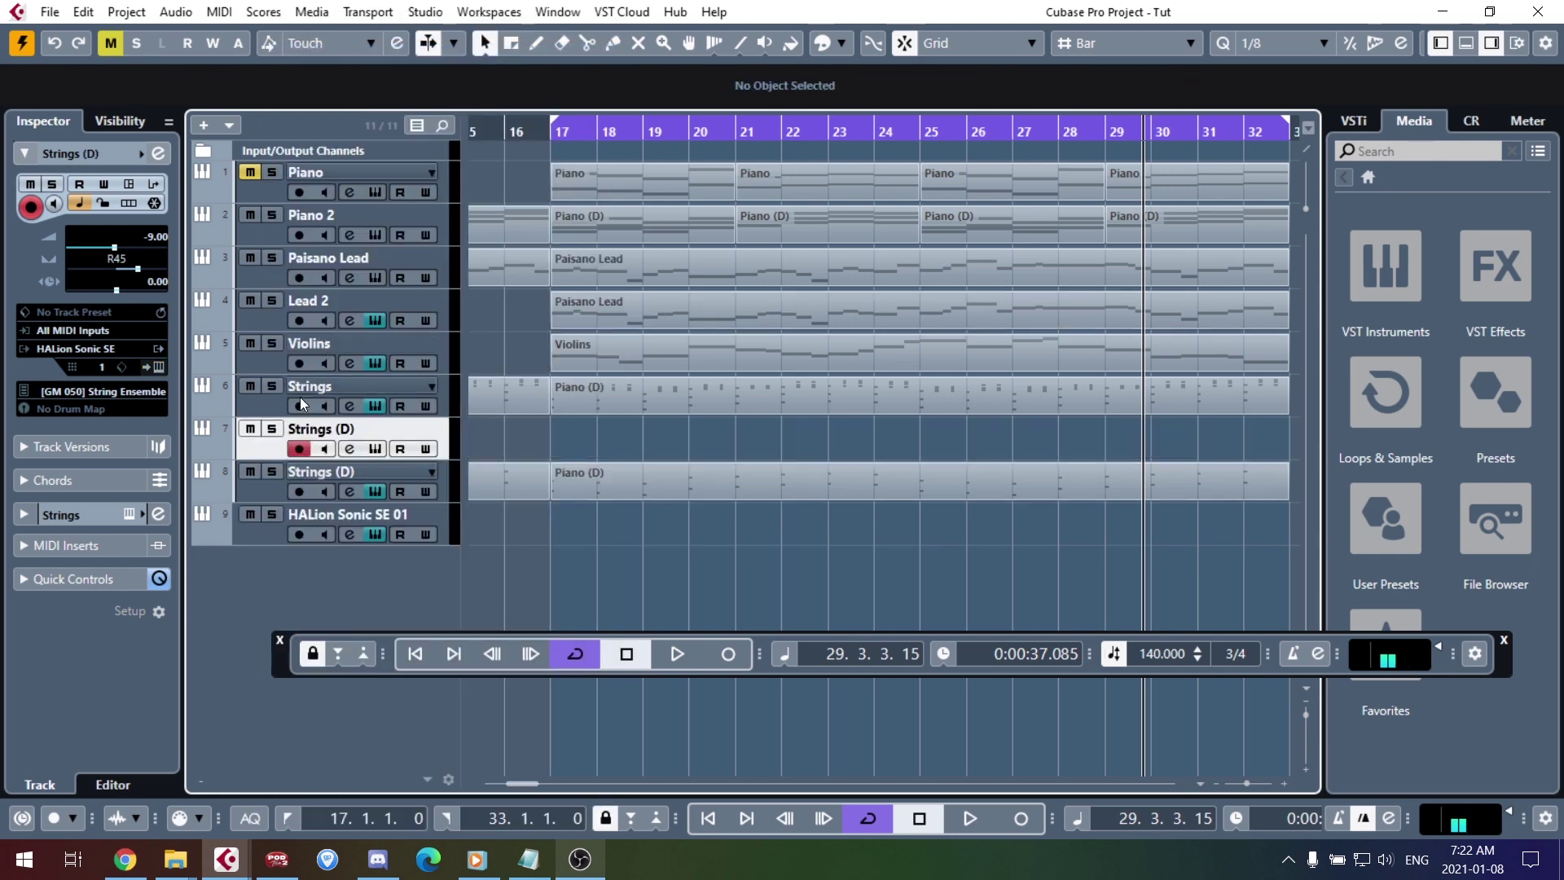
pyautogui.moveTo(260, 295); pyautogui.dragTo(268, 335)
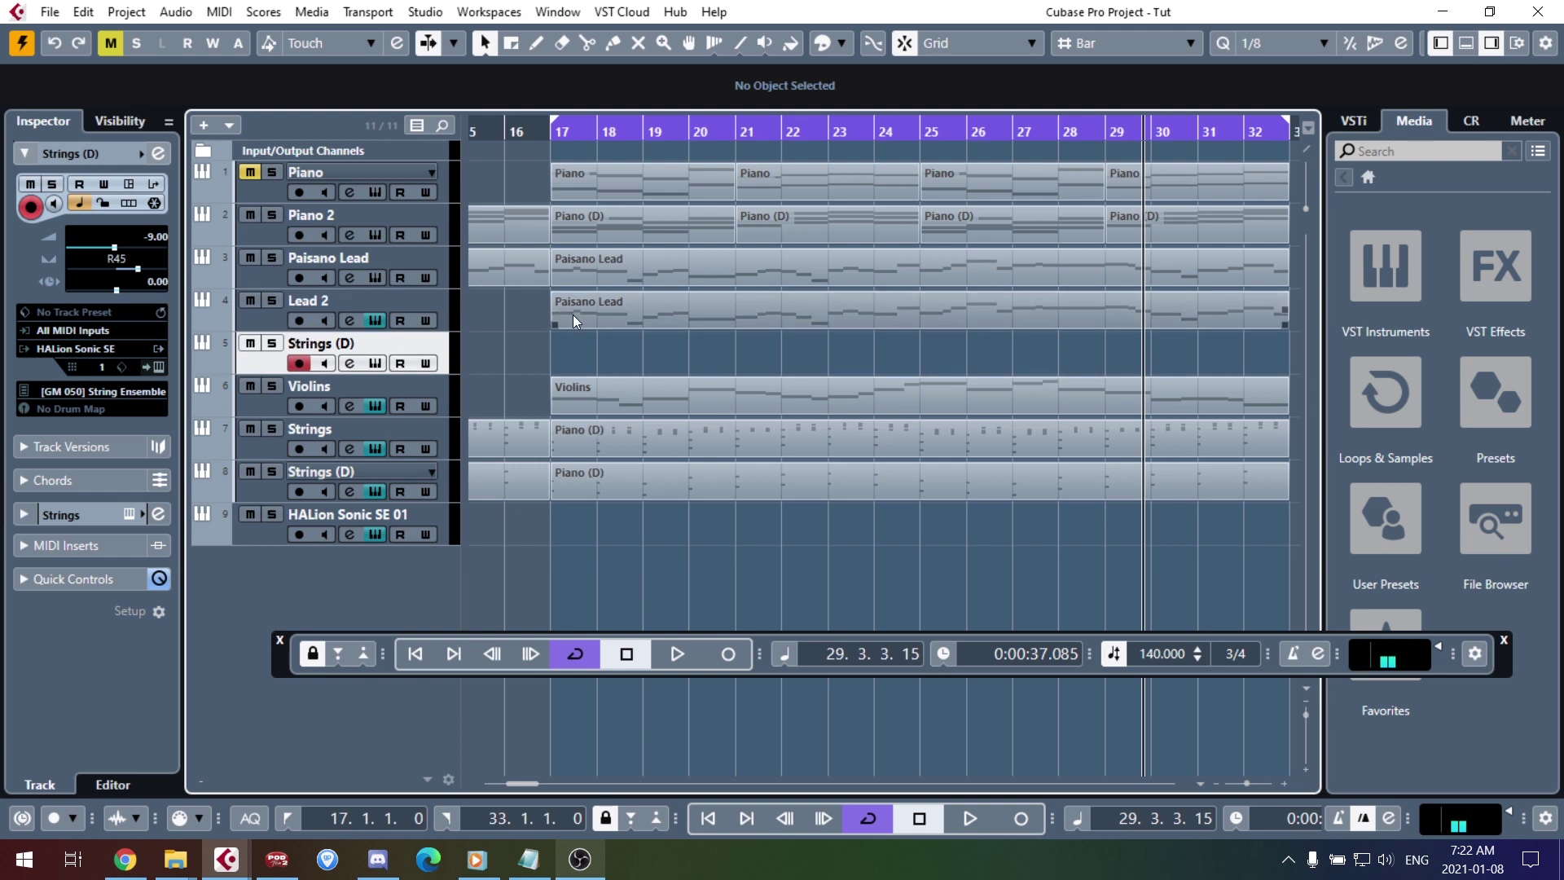
# Step: Paste the lead part onto the new Strings (D) track and lower its volume slightly while playing with Violins muted
pyautogui.hotkey('ctrl', 'v')
pyautogui.press('space')
pyautogui.click(250, 385)
pyautogui.moveTo(114, 246); pyautogui.dragTo(111, 250)
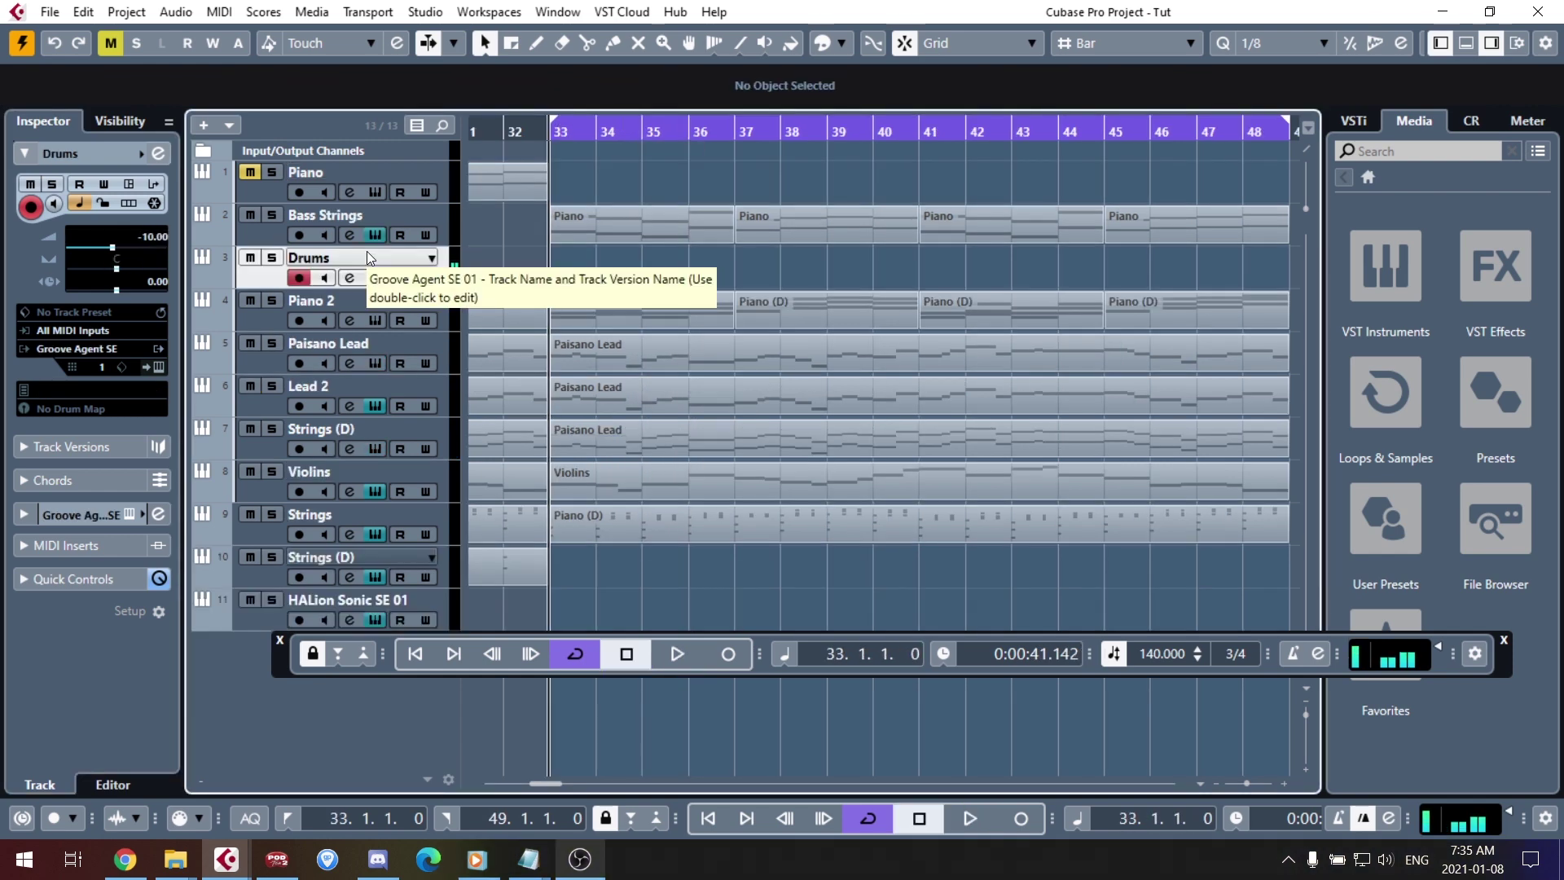
# Step: Create a Drums part at bar 33 and enter sixteenth F#1 notes on every beat of bars 33 and 34
pyautogui.doubleClick(554, 265)
pyautogui.moveTo(274, 658); pyautogui.dragTo(239, 313)
pyautogui.moveTo(237, 614); pyautogui.dragTo(511, 615)
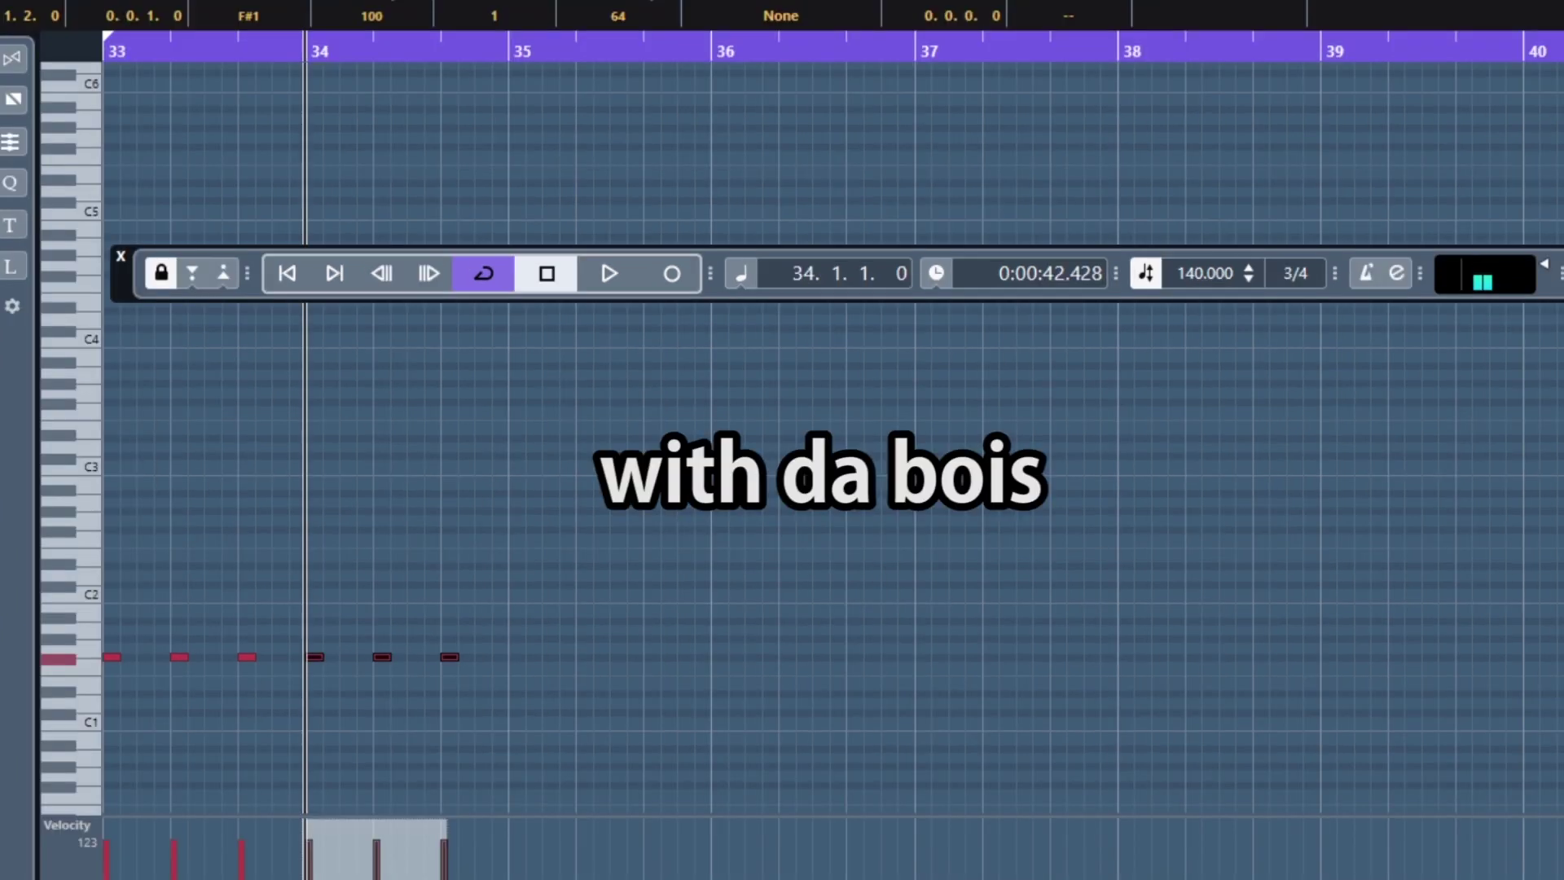
pyautogui.moveTo(1552, 436); pyautogui.dragTo(1560, 525)
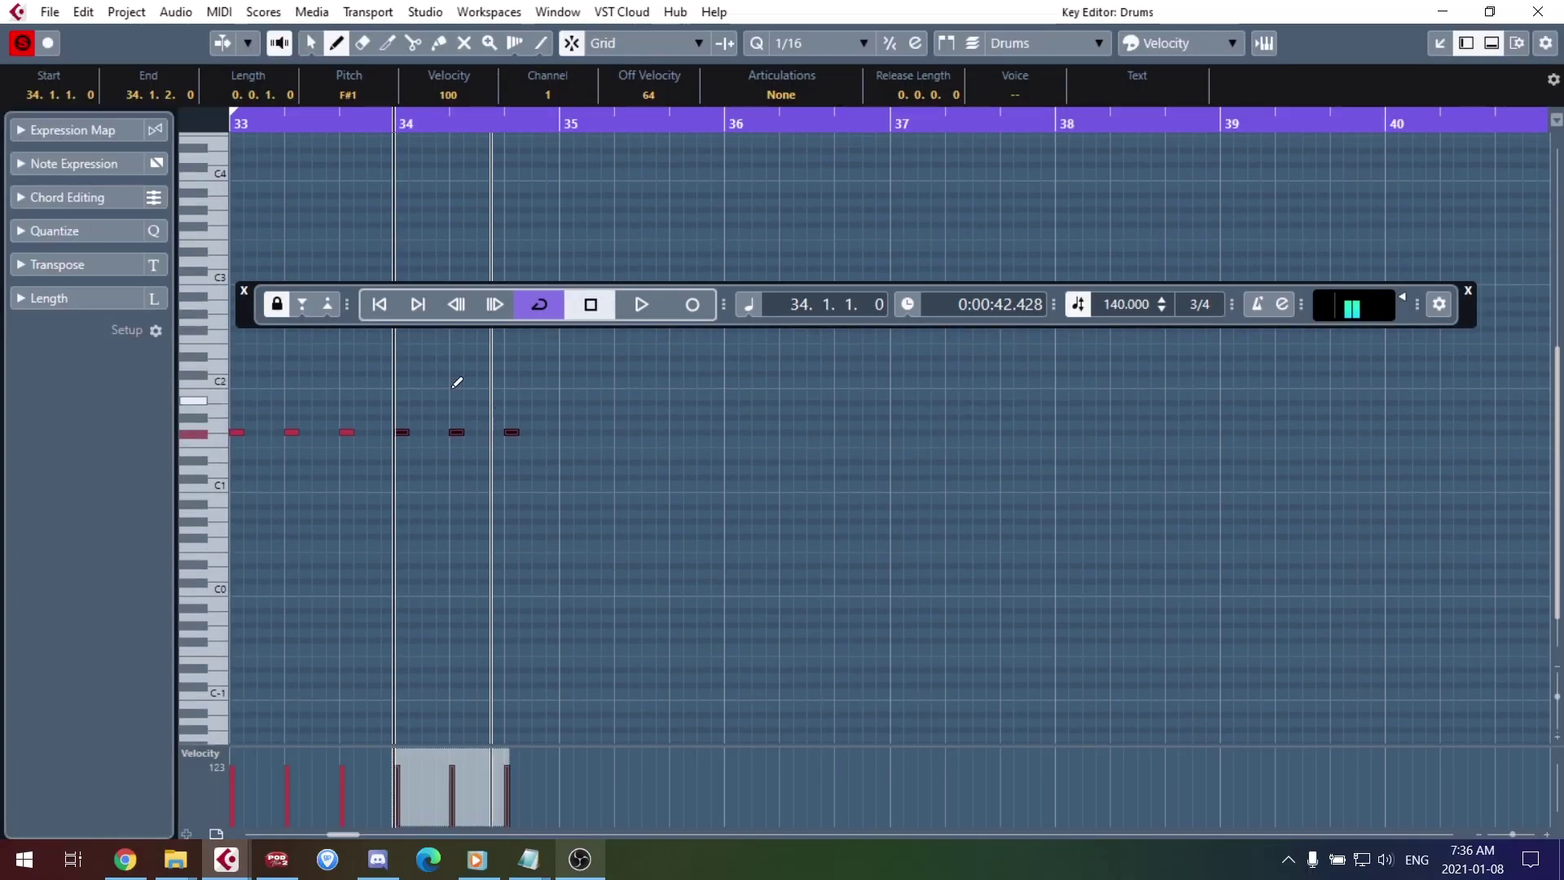
pyautogui.moveTo(242, 314); pyautogui.dragTo(282, 741)
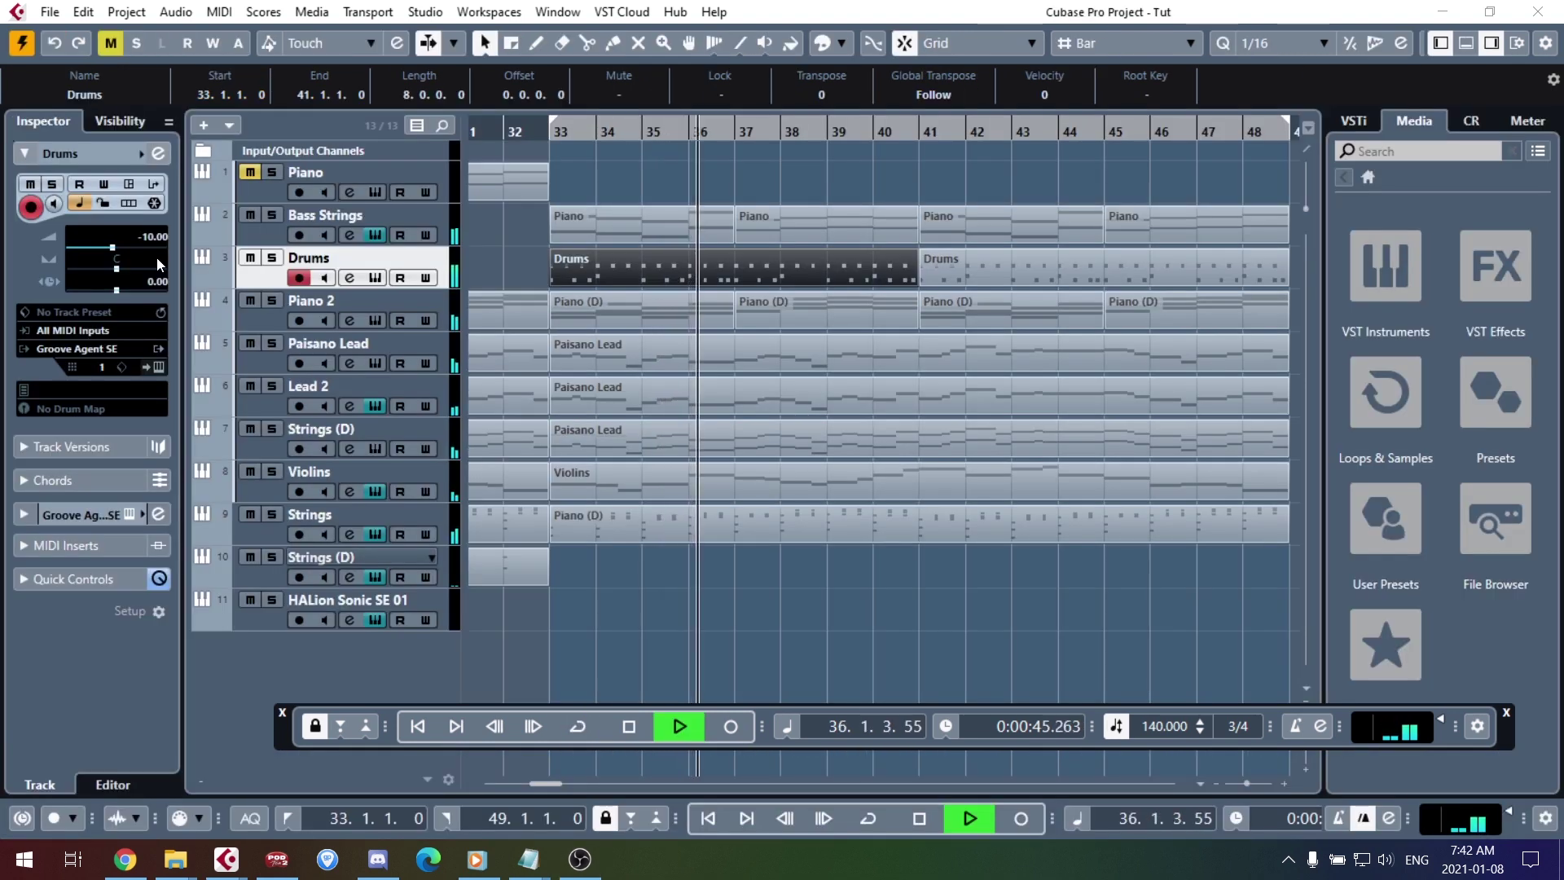
# Step: Stop playback, select the Bass Strings track and open its context options
pyautogui.press('space')
pyautogui.click(262, 223)
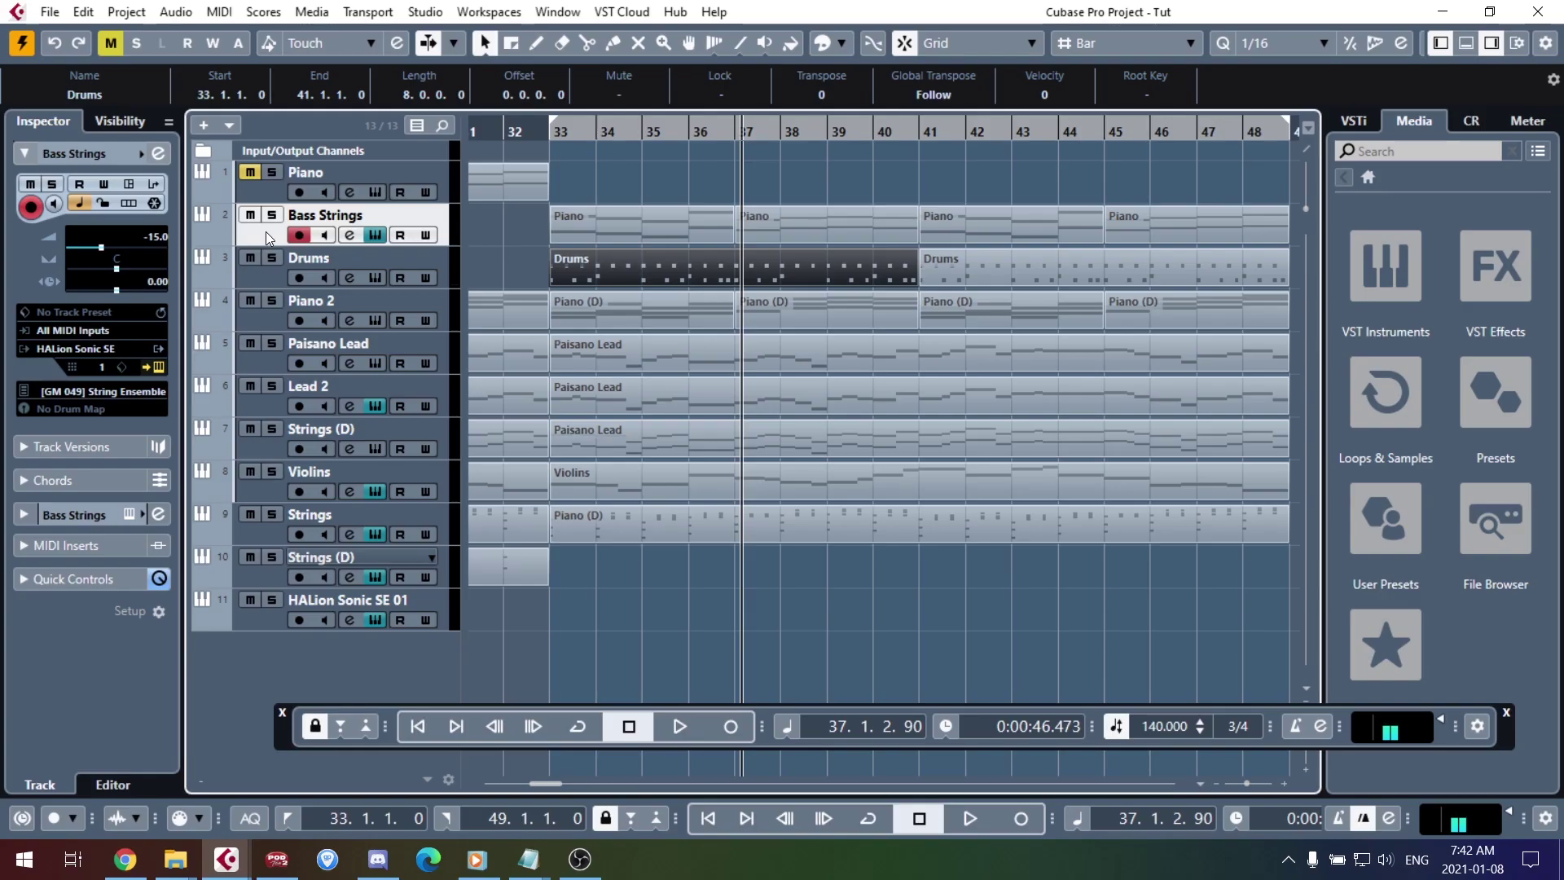
pyautogui.rightClick(64, 151)
pyautogui.moveTo(169, 173)
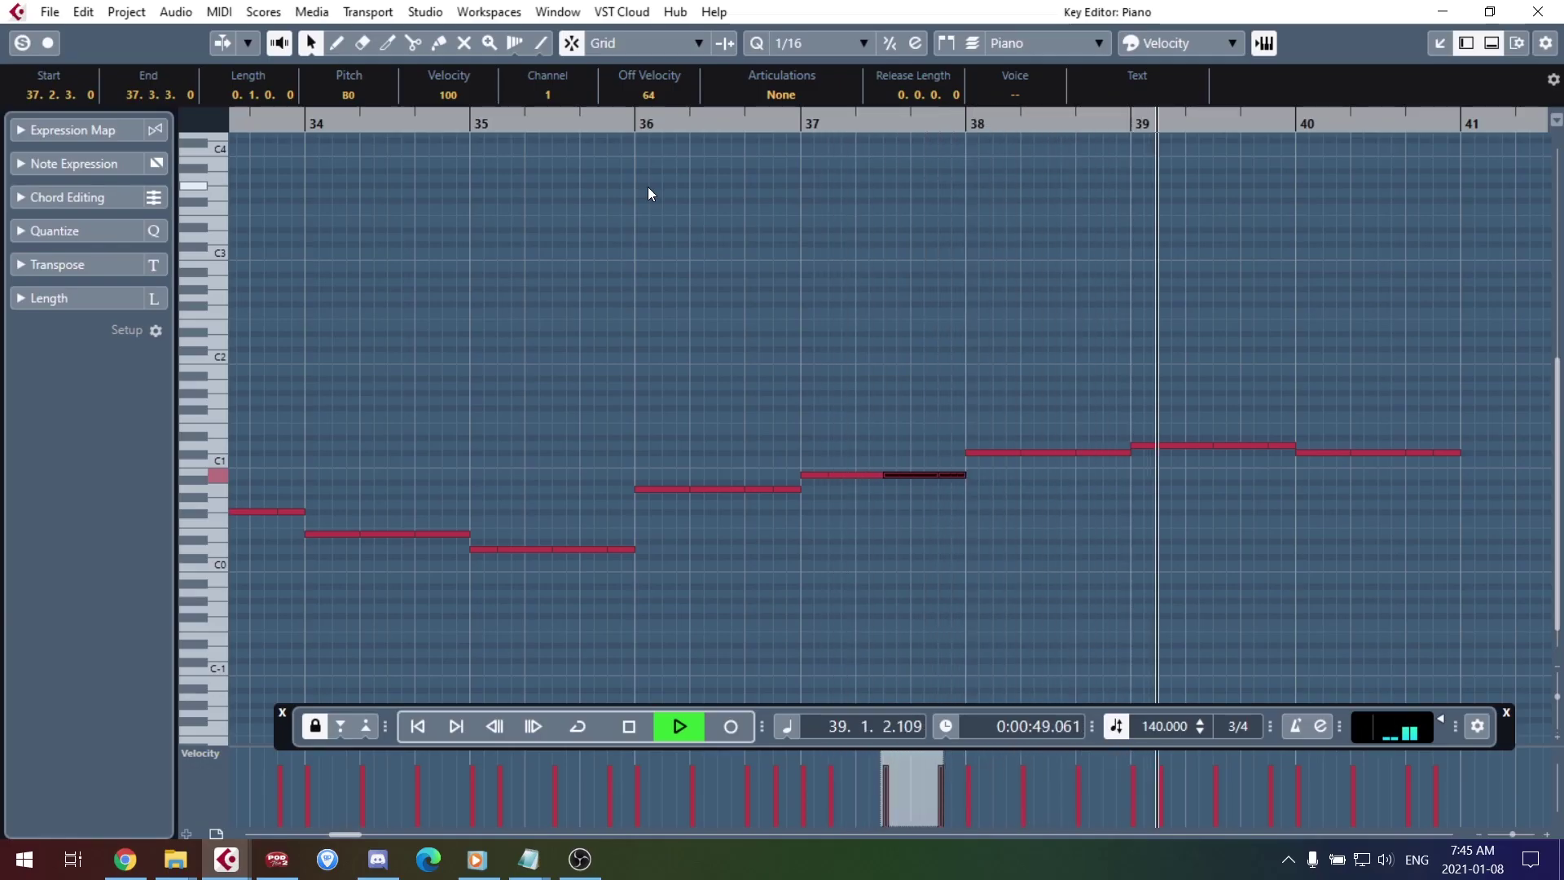
# Step: Play the arrangement with the Bass Guitar line from bar 32
pyautogui.moveTo(647, 278); pyautogui.dragTo(1018, 412)
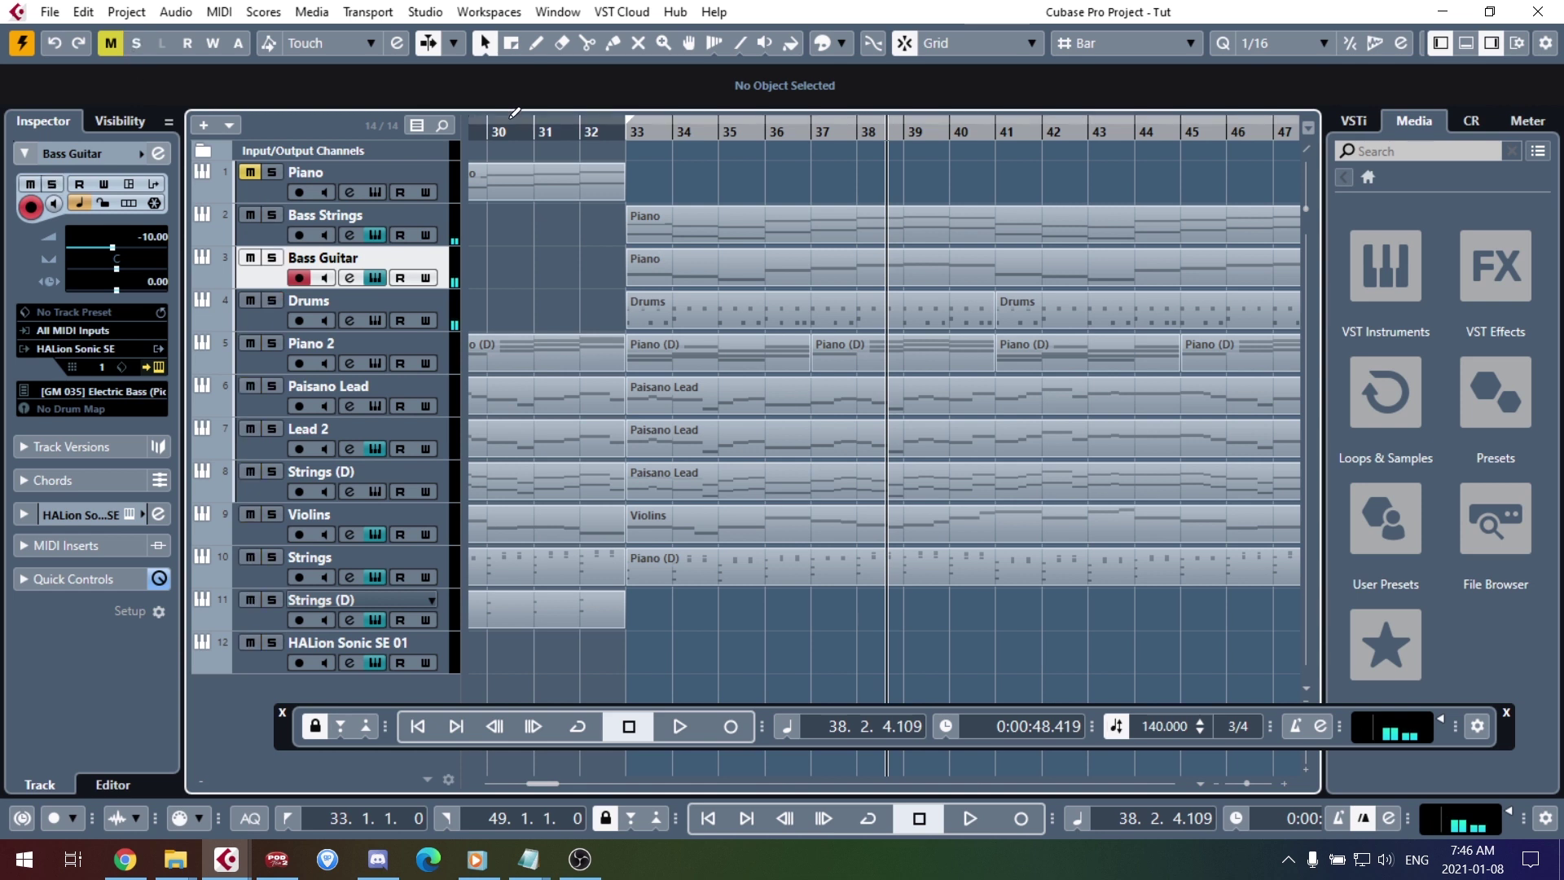
pyautogui.doubleClick(569, 136)
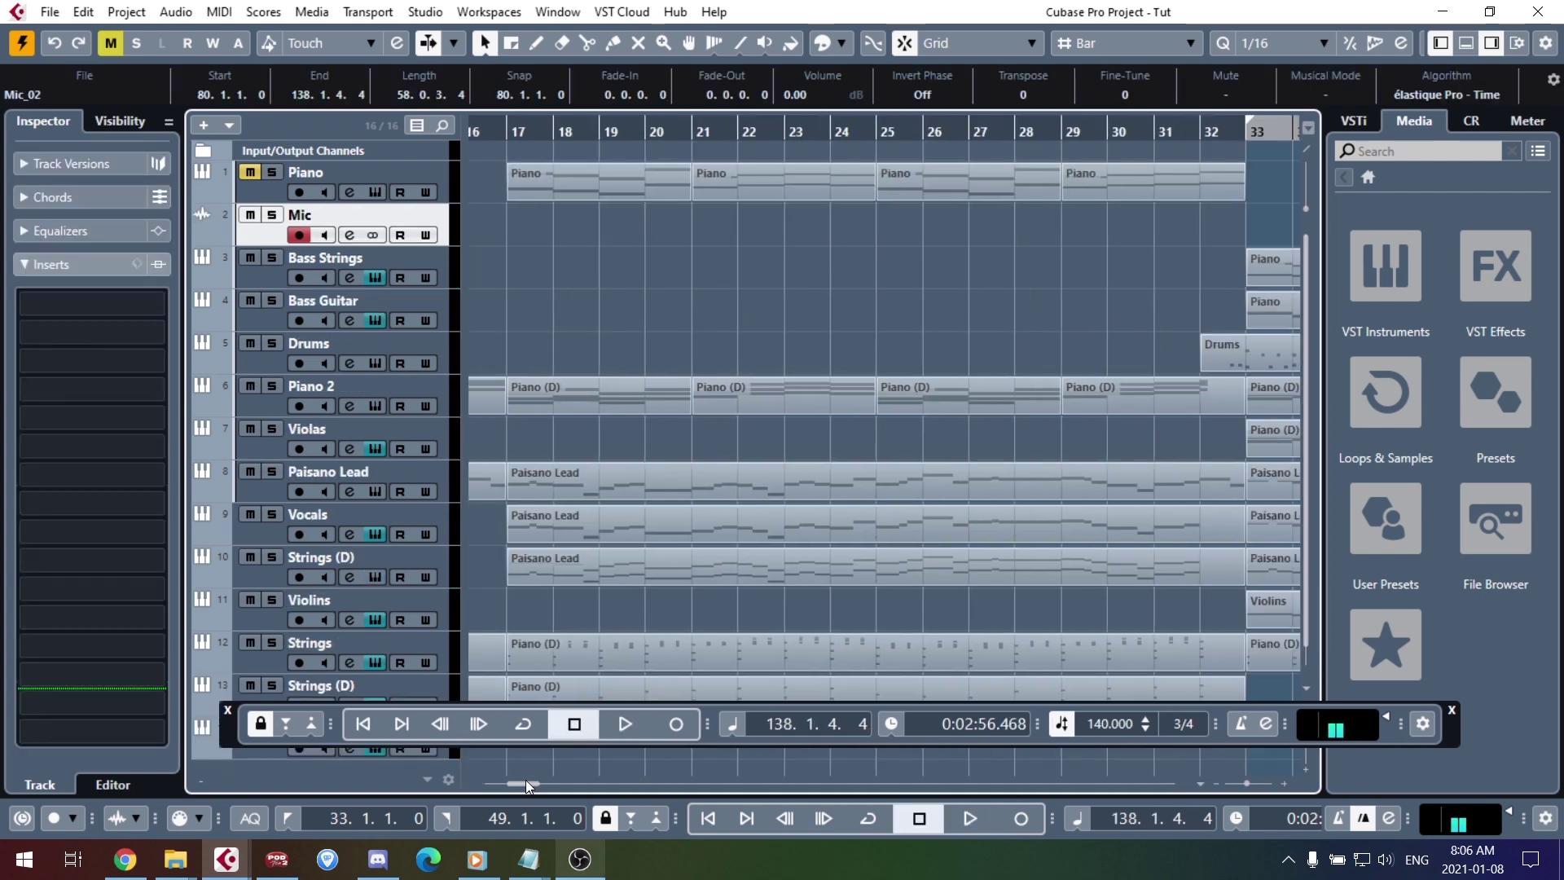
# Step: Set the locator range to span from bar 1 to bar 68
pyautogui.moveTo(525, 779); pyautogui.dragTo(570, 774)
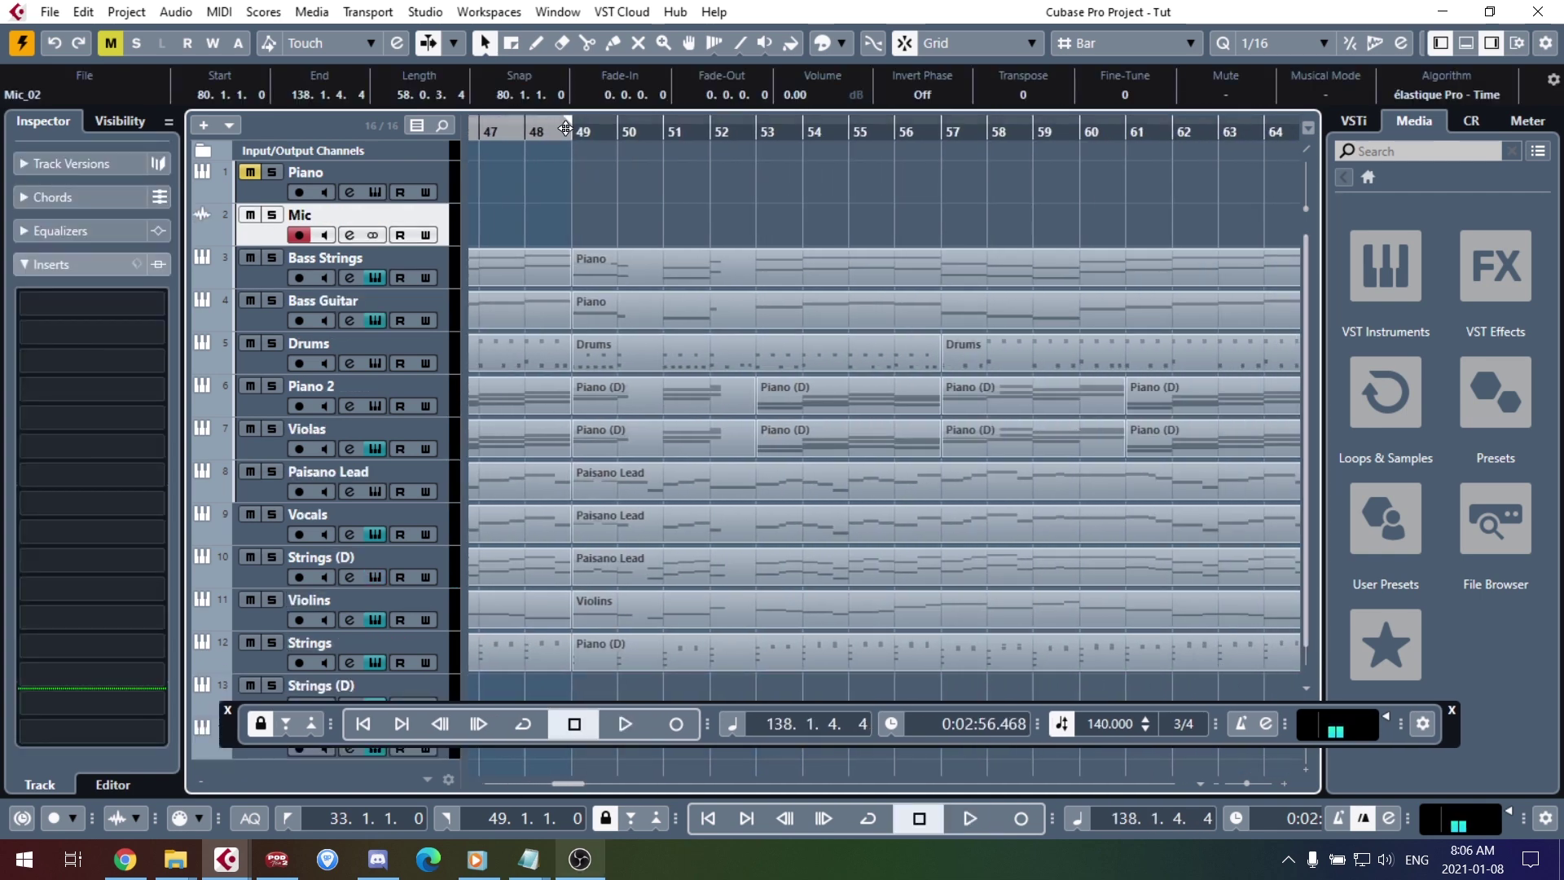
pyautogui.moveTo(567, 783); pyautogui.dragTo(589, 783)
pyautogui.moveTo(591, 126); pyautogui.dragTo(775, 126)
pyautogui.click(619, 126)
pyautogui.click(594, 126)
pyautogui.moveTo(497, 127); pyautogui.dragTo(257, 129)
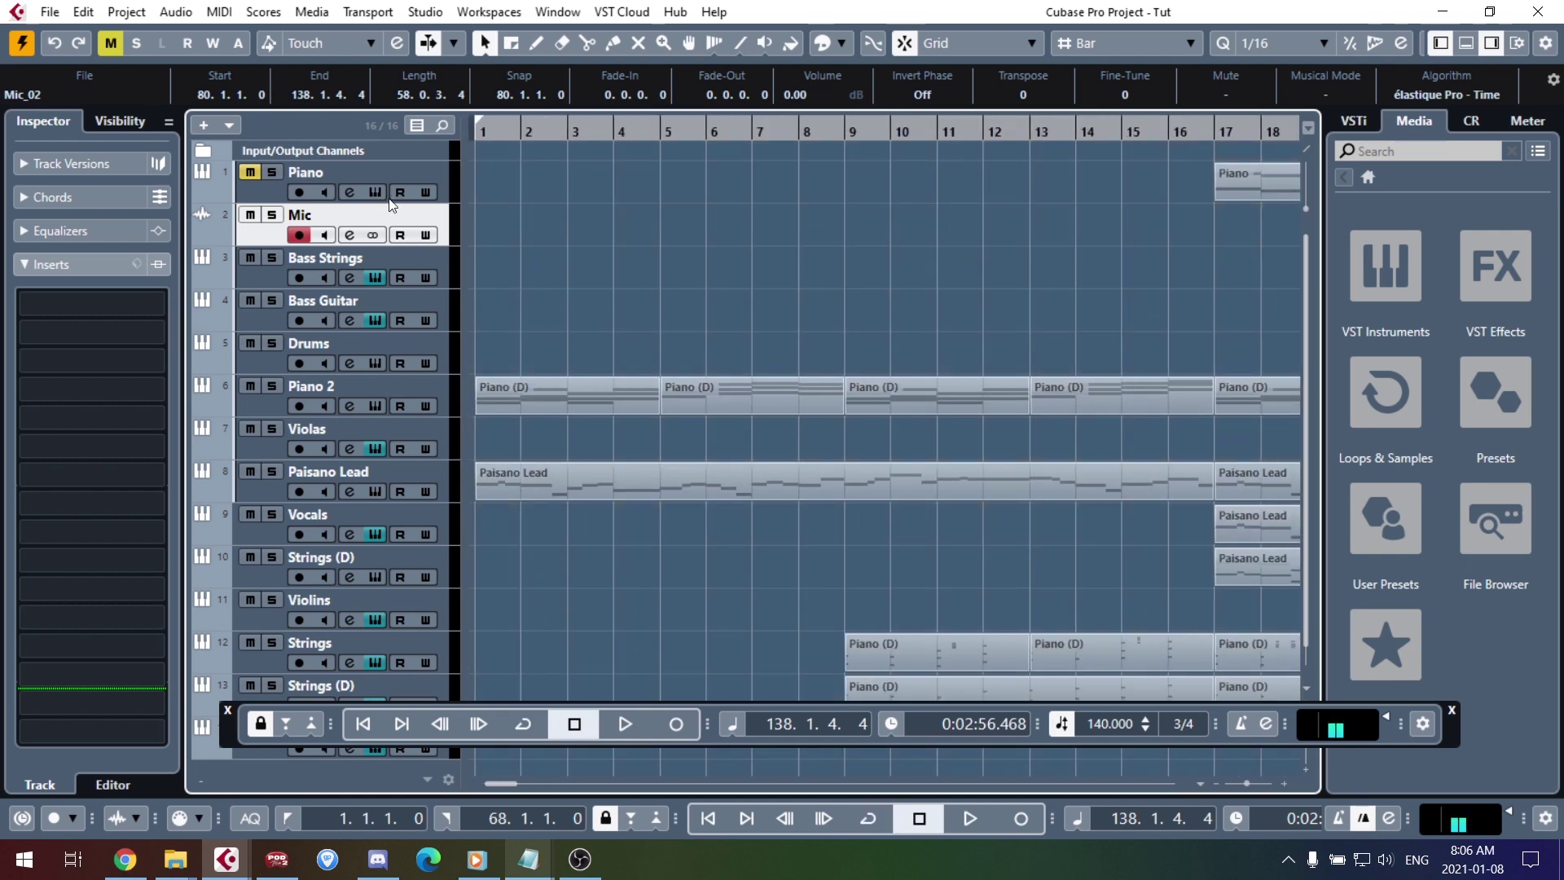
# Step: Mute the Mic track and select all tracks from Bass Strings through HALion Sonic SE 01
pyautogui.click(241, 283)
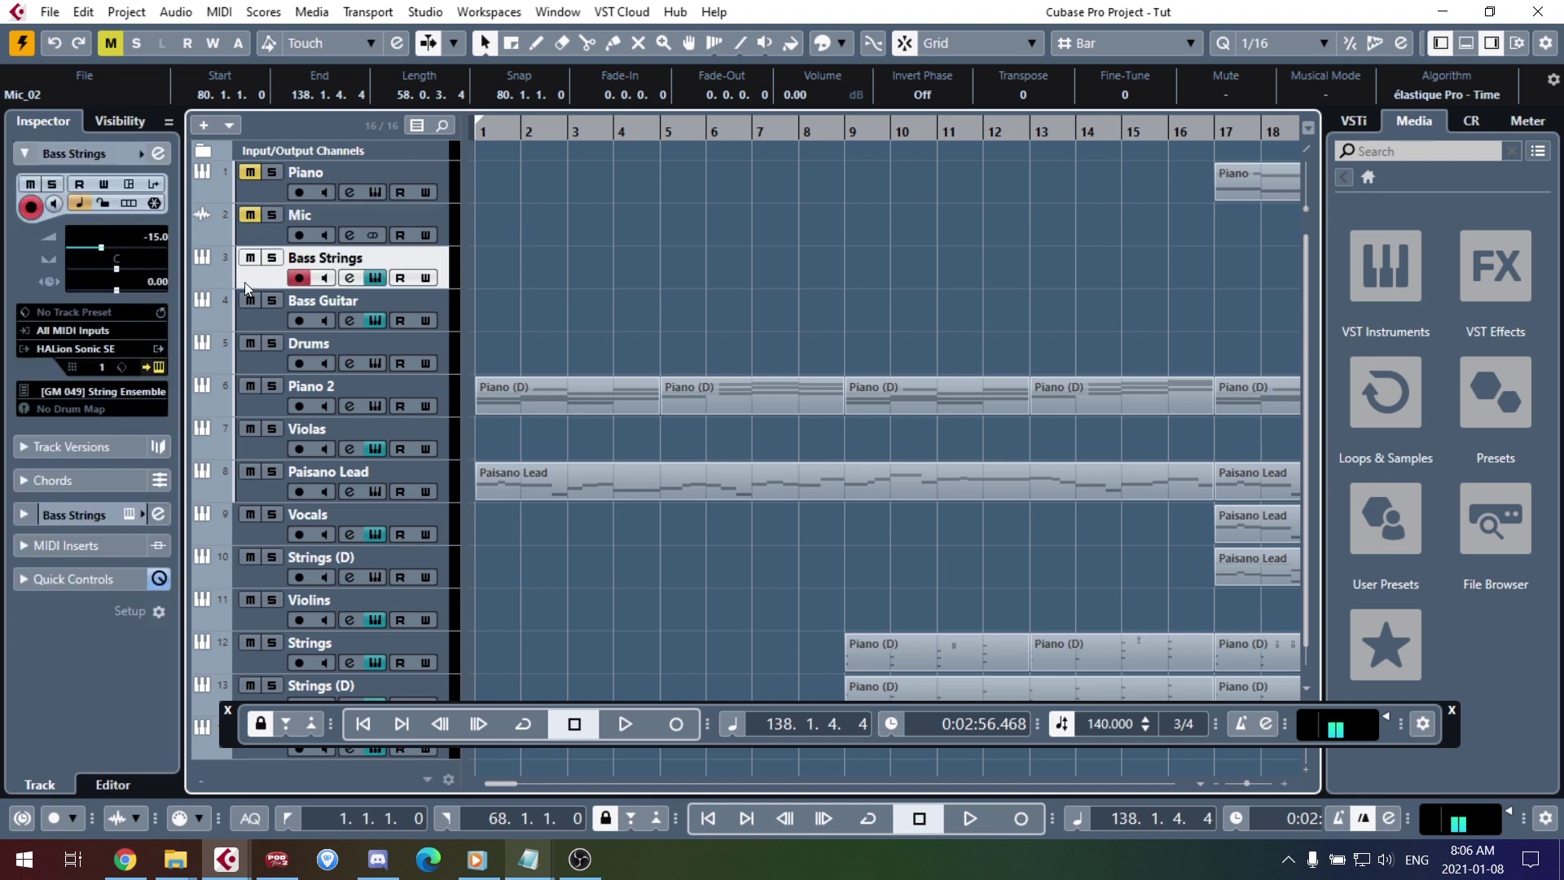
pyautogui.scroll(-1, 246, 421)
pyautogui.moveTo(227, 727); pyautogui.dragTo(222, 764)
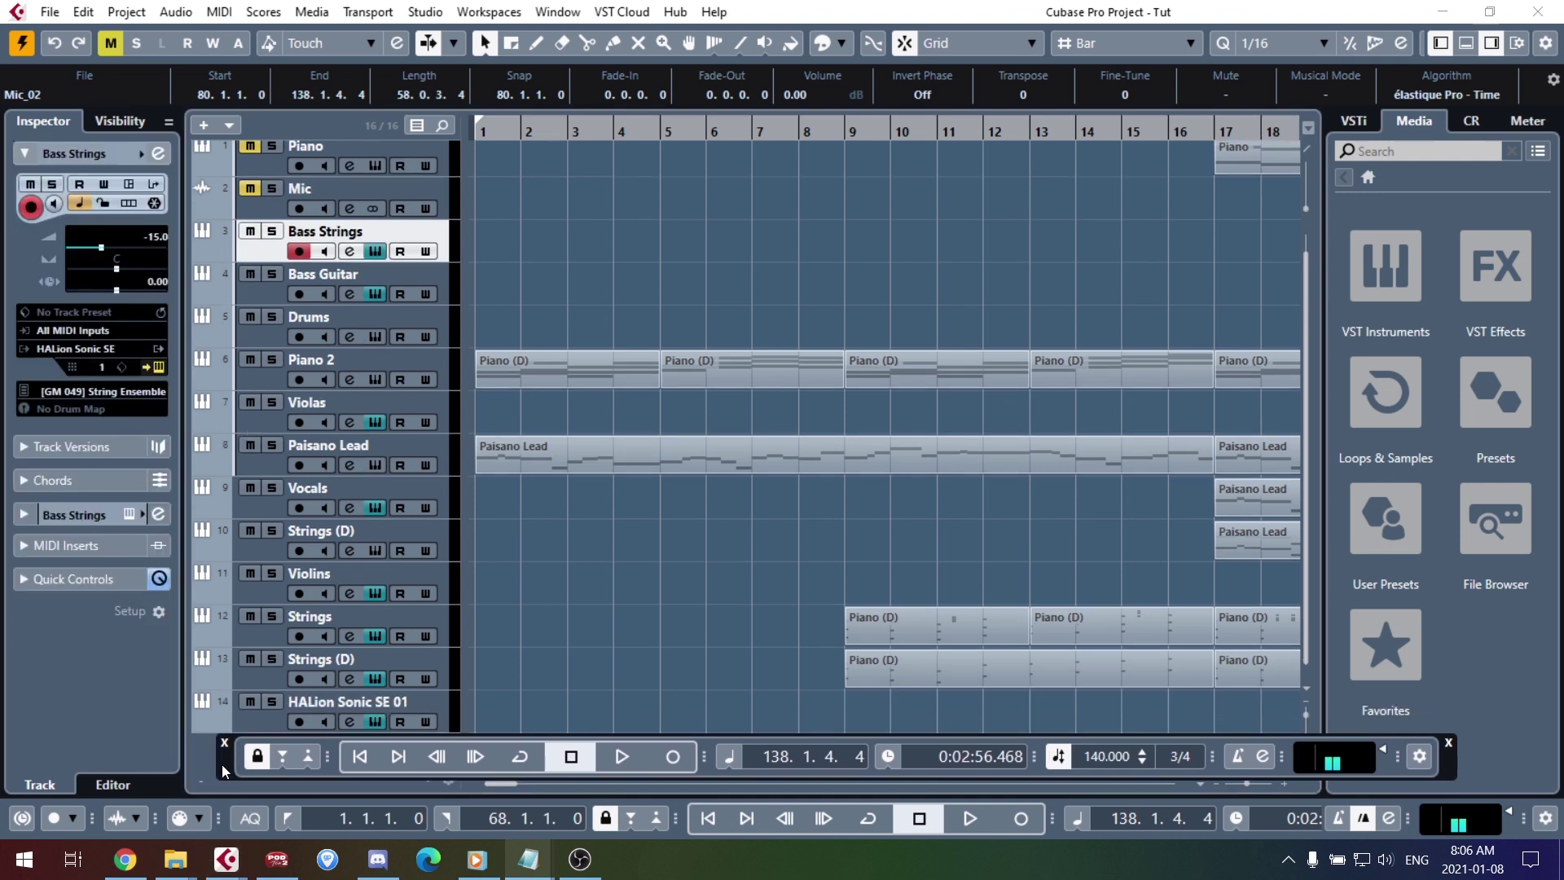
pyautogui.keyDown('shift'); pyautogui.click(246, 722); pyautogui.keyUp('shift')
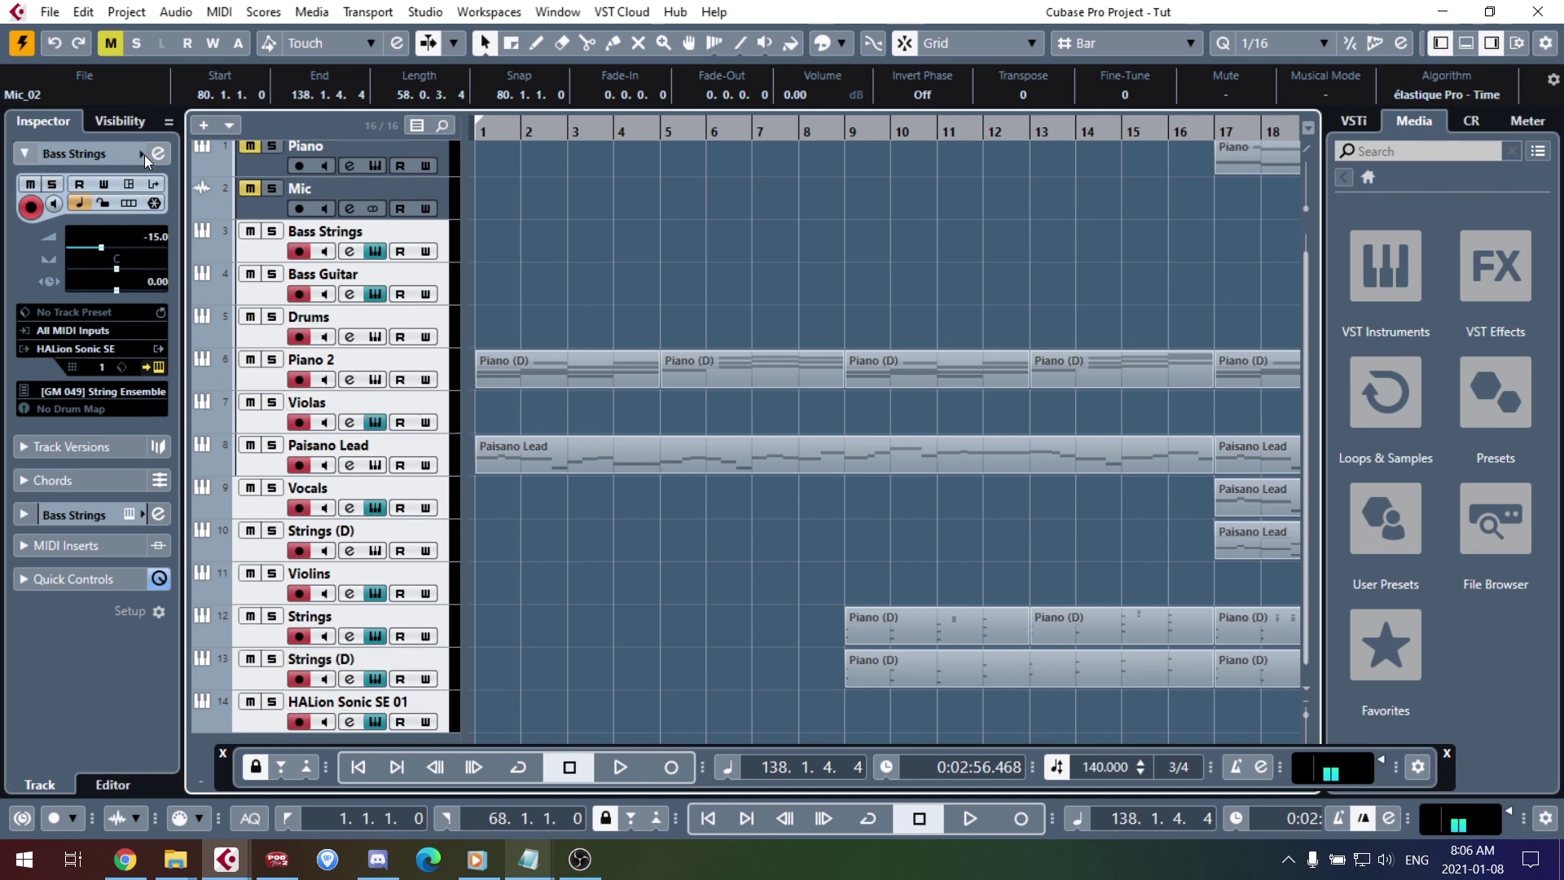
# Step: Set up an audio mixdown export with the Wave file type and replace the file name, starting with "Wa"
pyautogui.click(51, 12)
pyautogui.moveTo(176, 325)
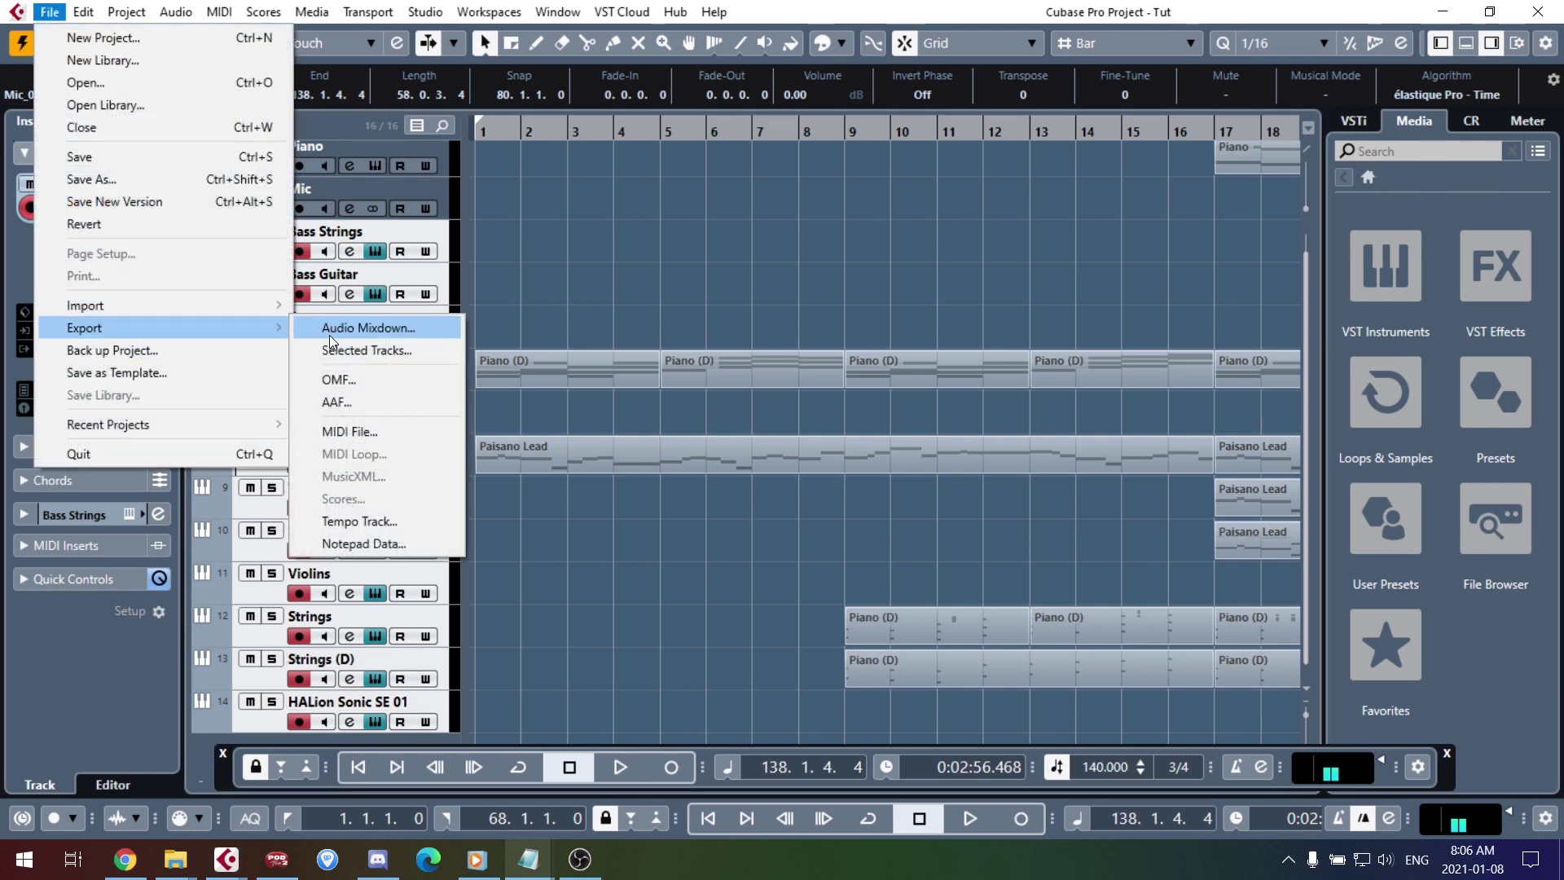
pyautogui.click(456, 326)
pyautogui.click(912, 251)
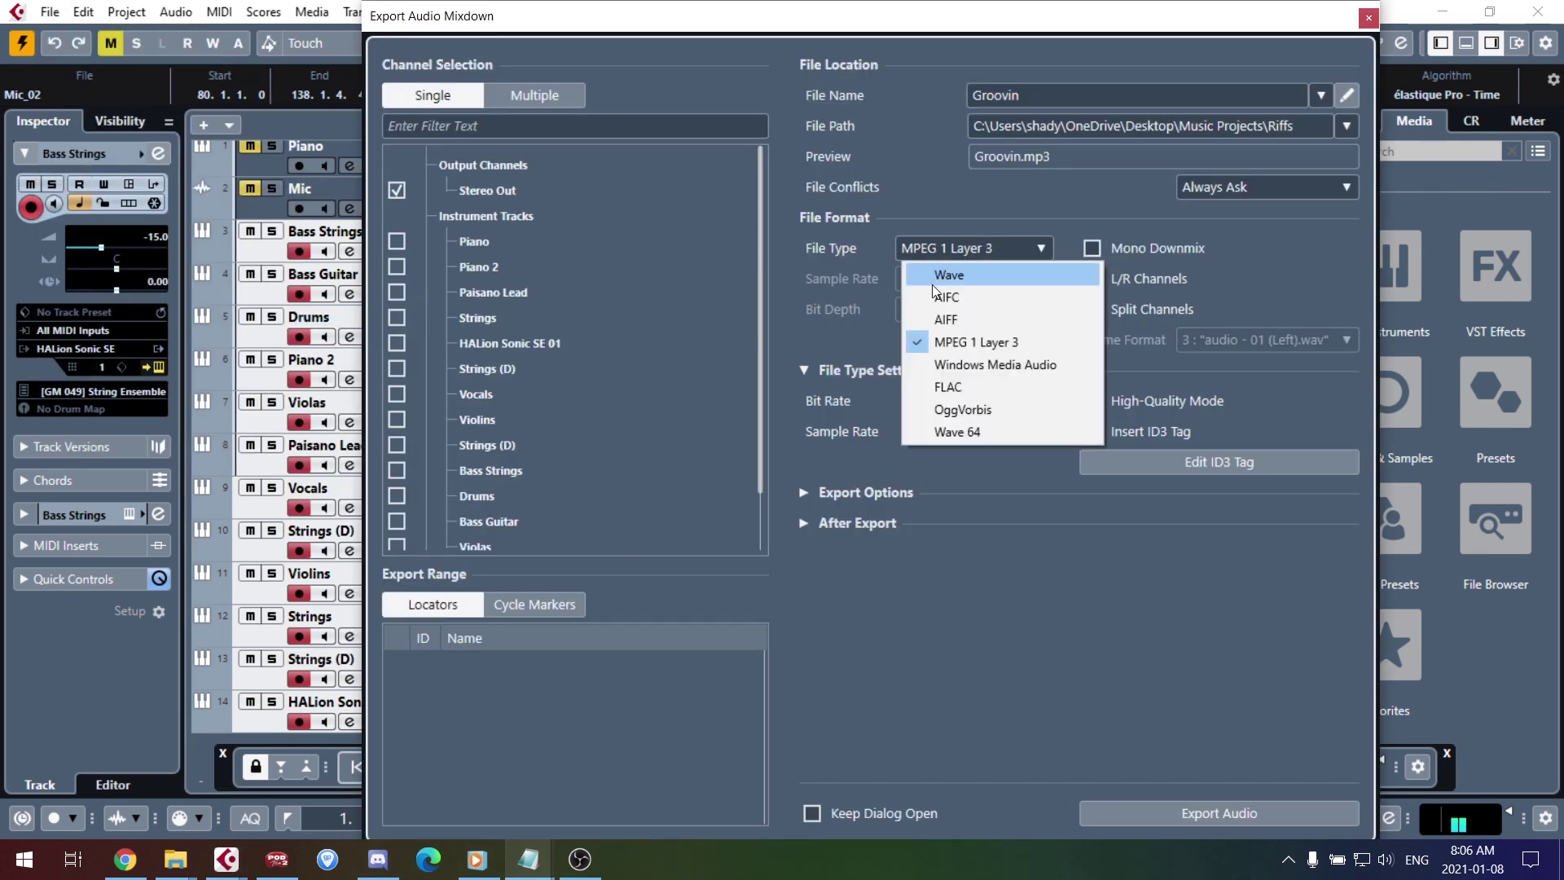
pyautogui.click(938, 270)
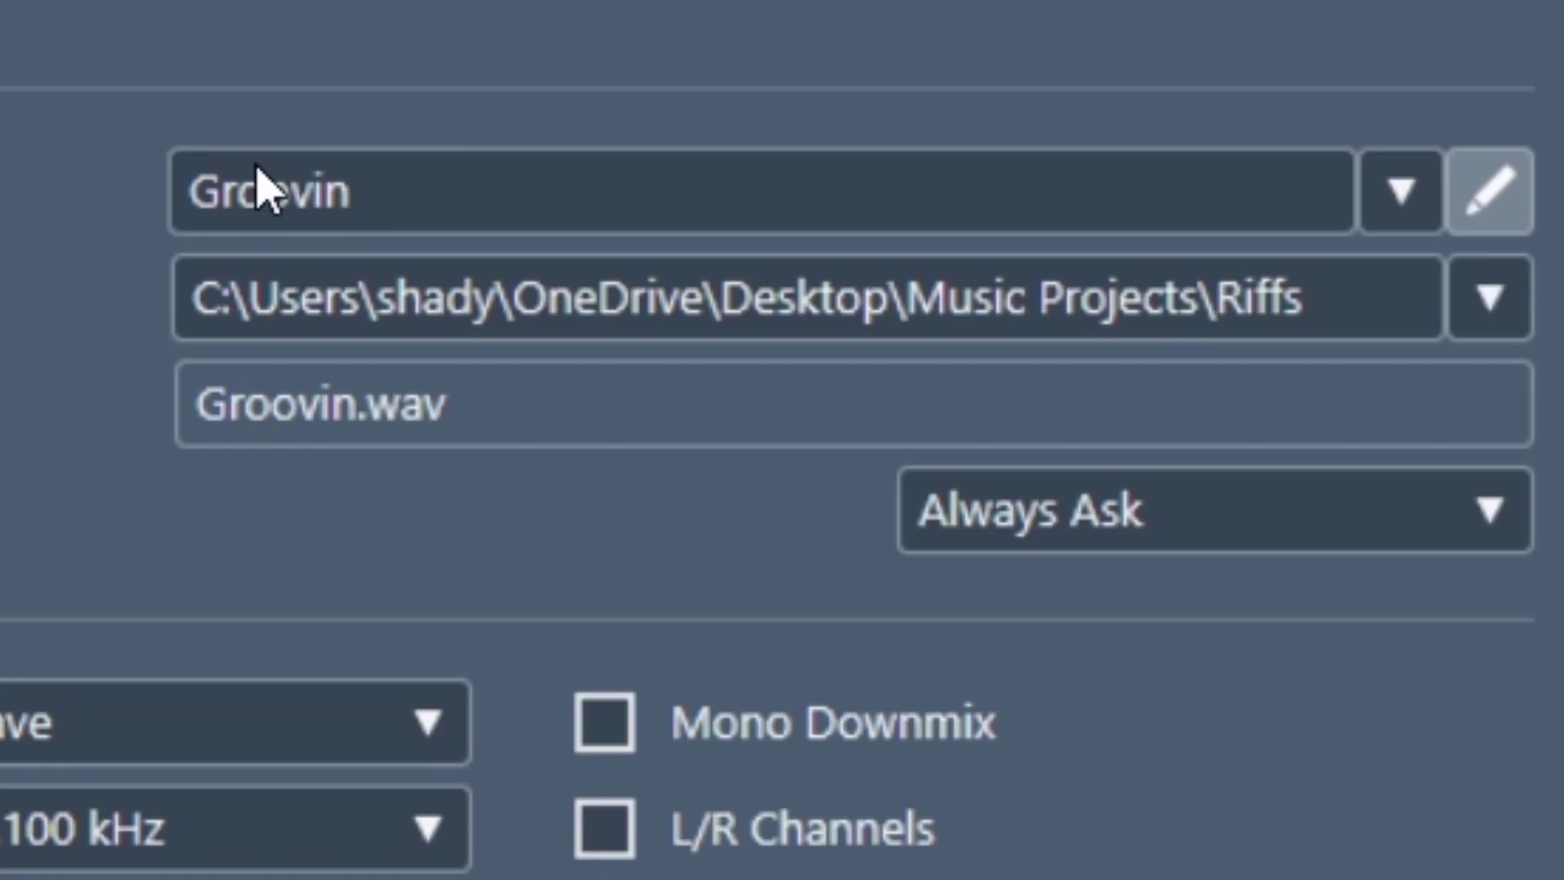
pyautogui.doubleClick(1025, 94)
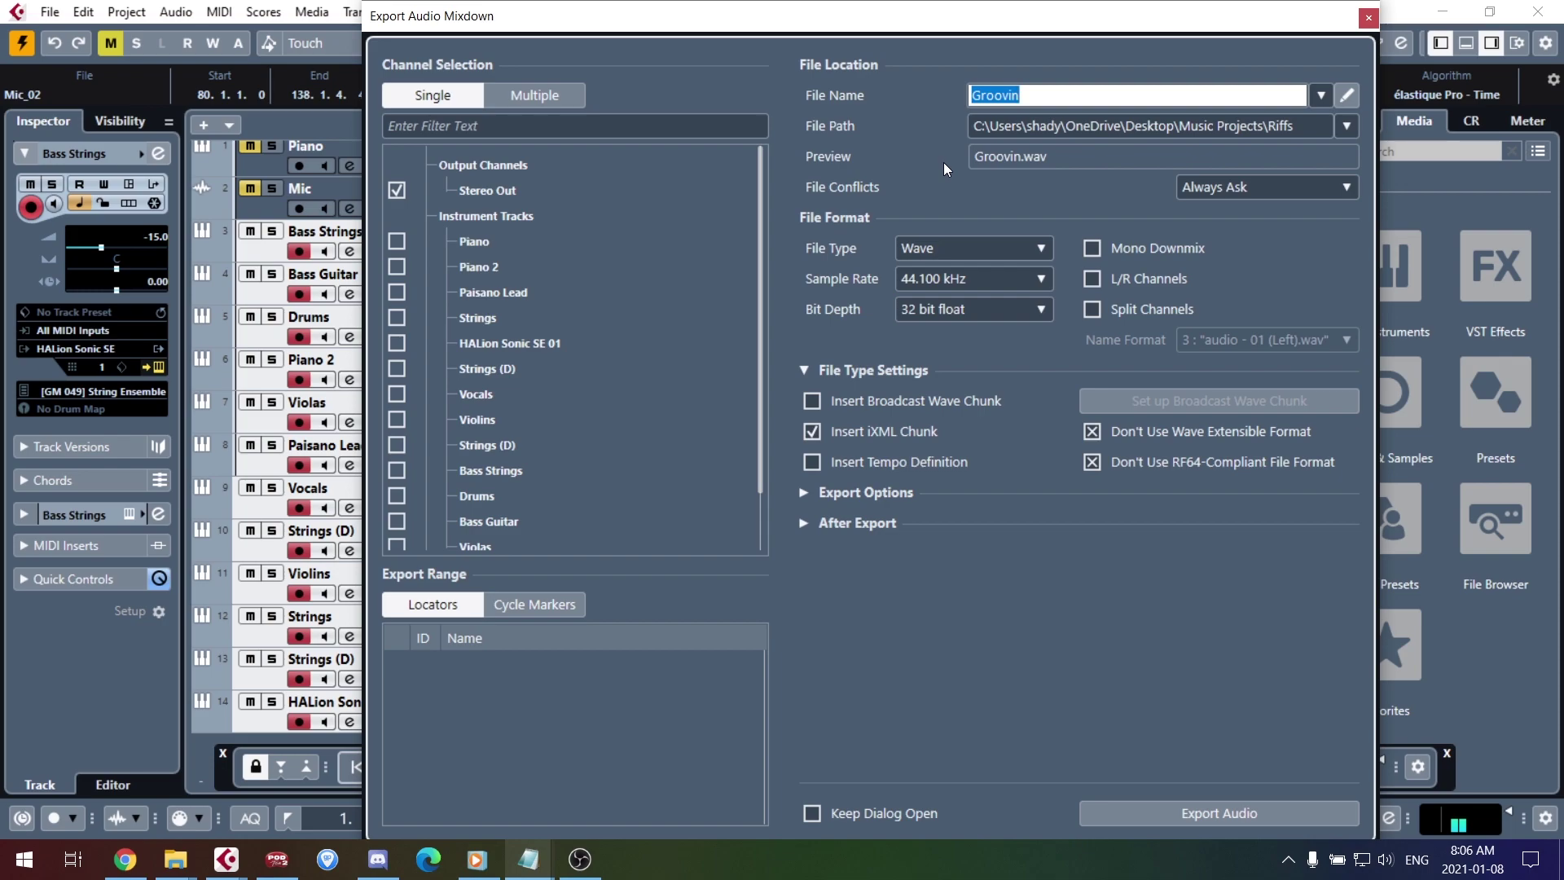
pyautogui.write('Wa')
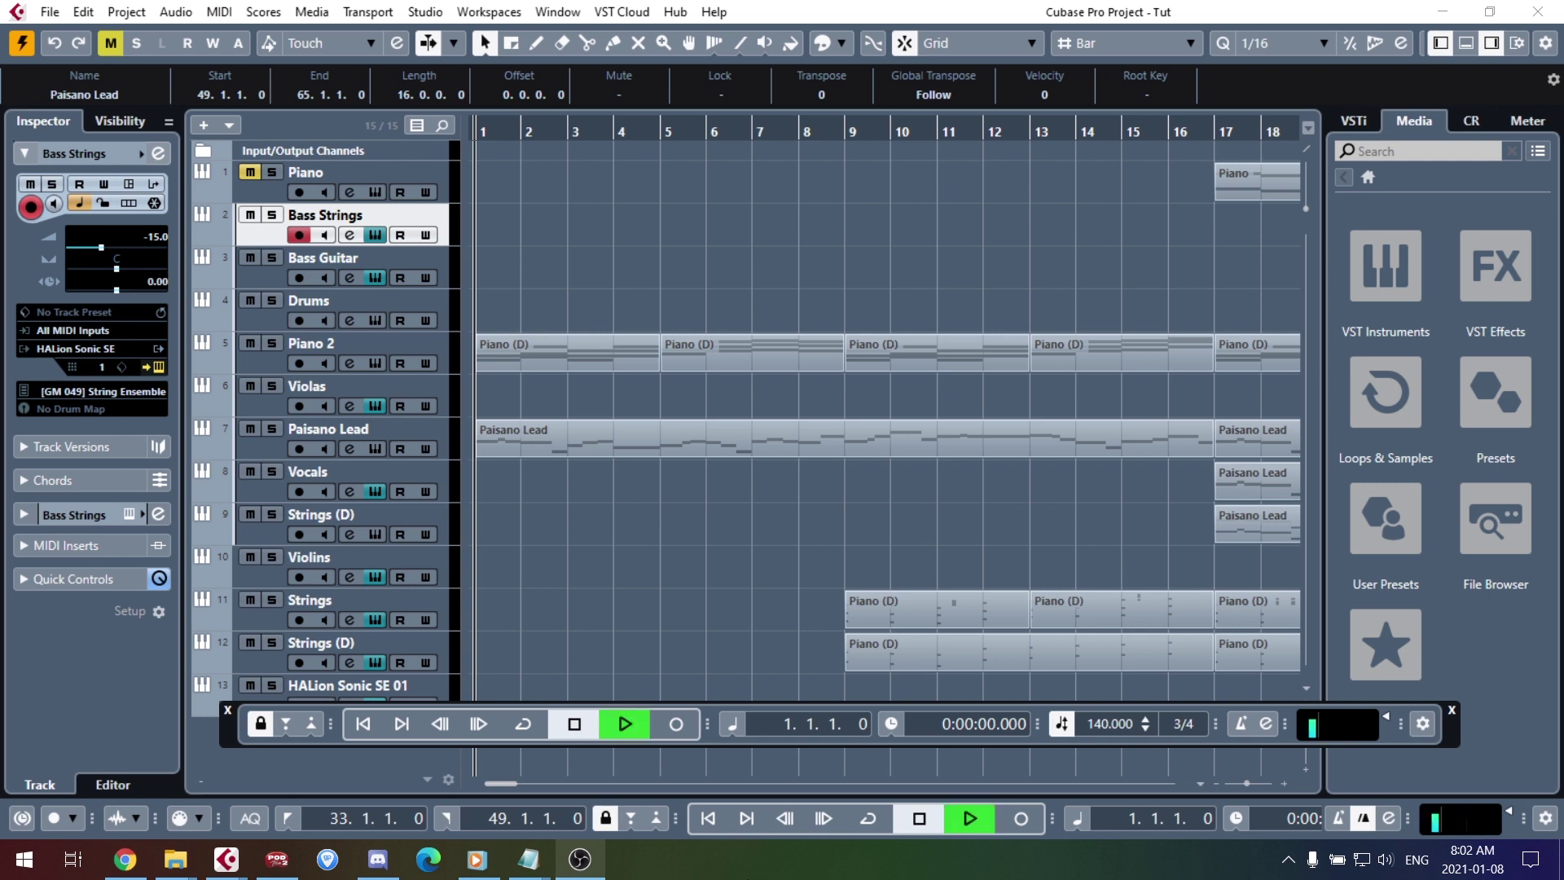
# Step: Play the whole arrangement from bar 1 through its end and stop past bar 66
pyautogui.press('space')
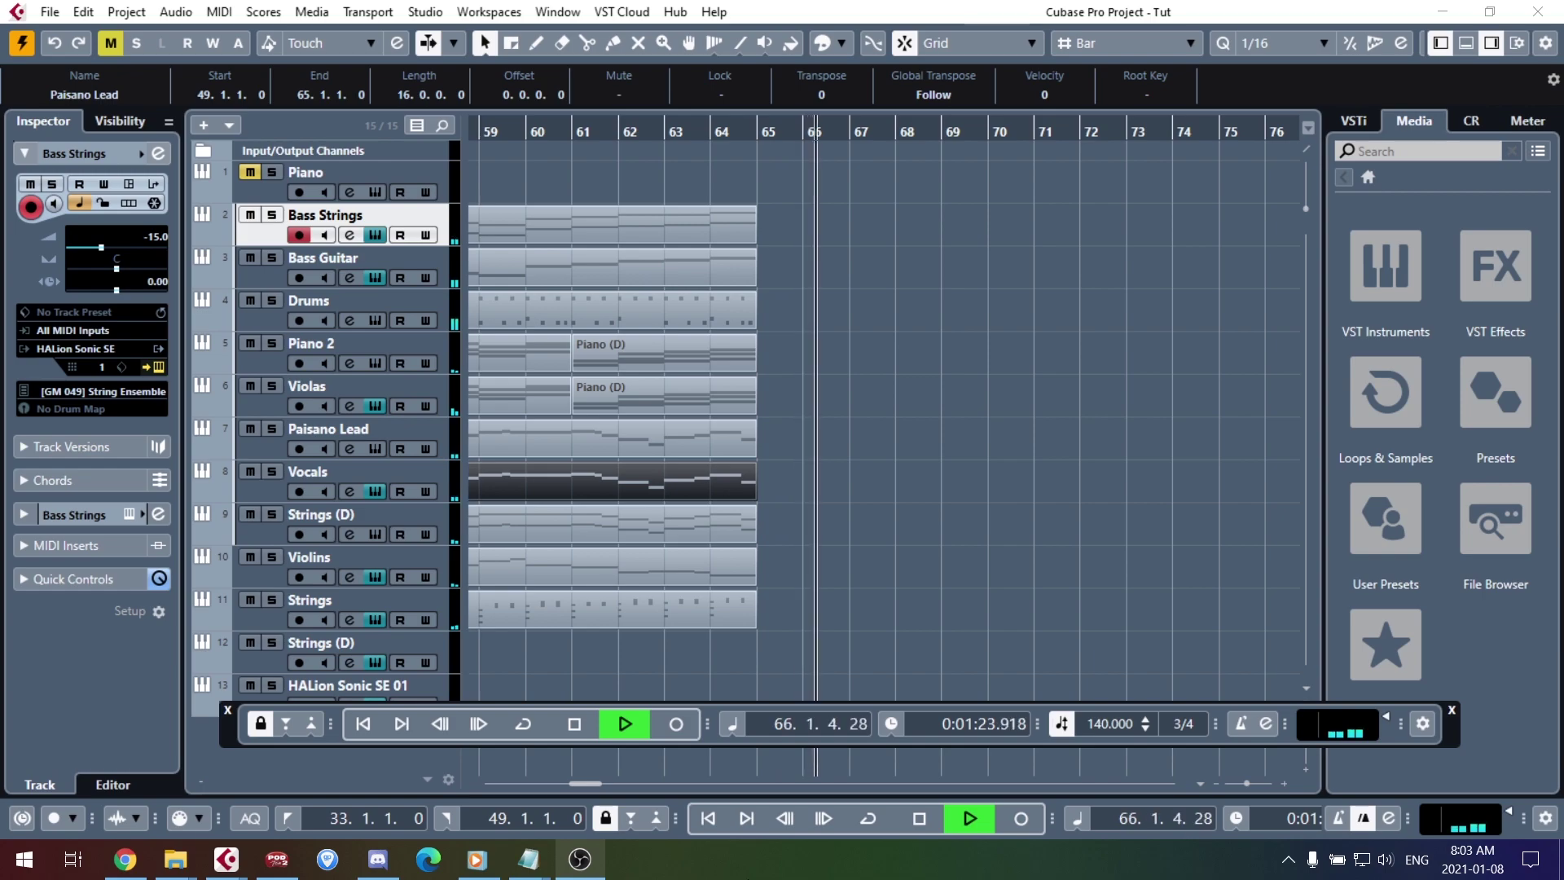
pyautogui.press('space')
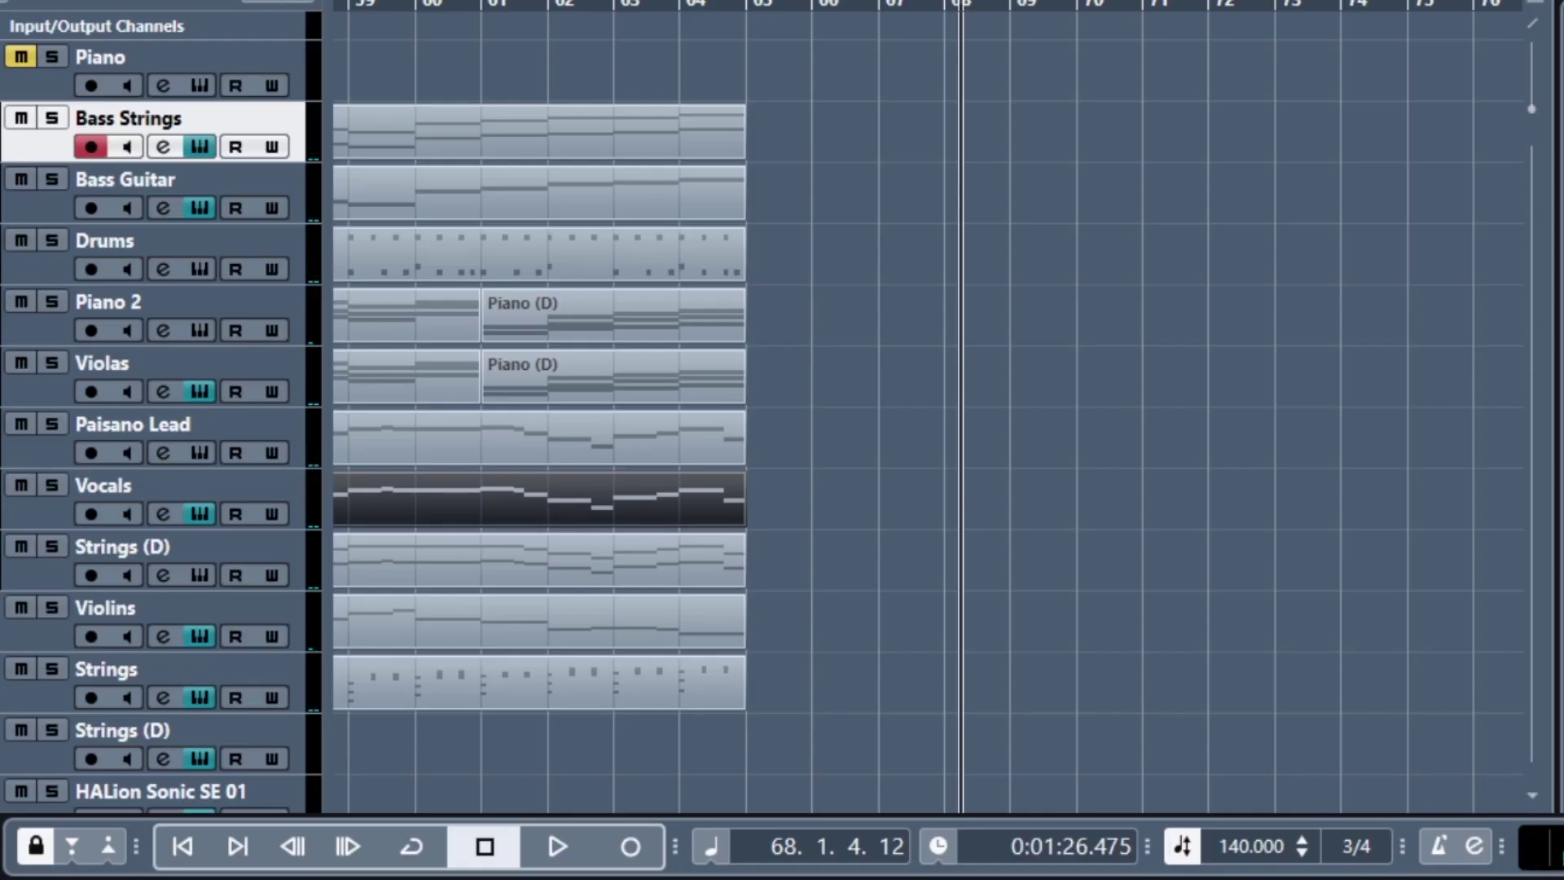